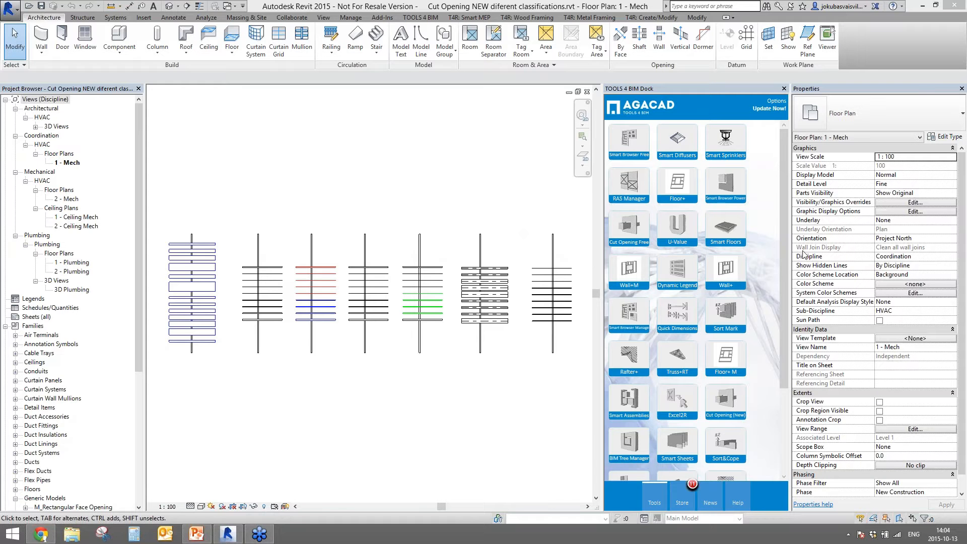
Move the Cut Opening (New) tool to the first place in the TOOLS 4 BIM Dock and open its commands
{"action": "scroll", "coordinate": [781, 258], "scroll_direction": "down", "scroll_amount": 3}
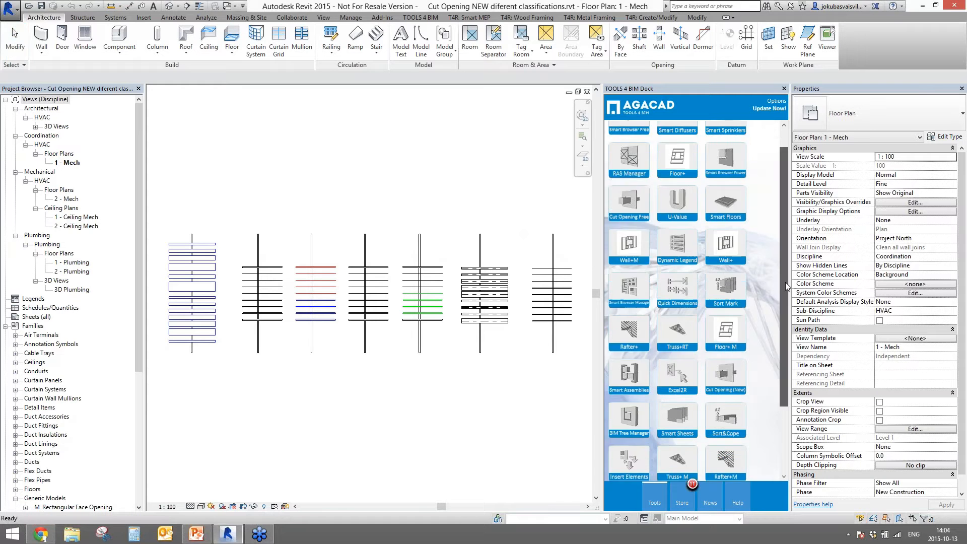
{"action": "scroll", "coordinate": [789, 312], "scroll_direction": "down", "scroll_amount": 3}
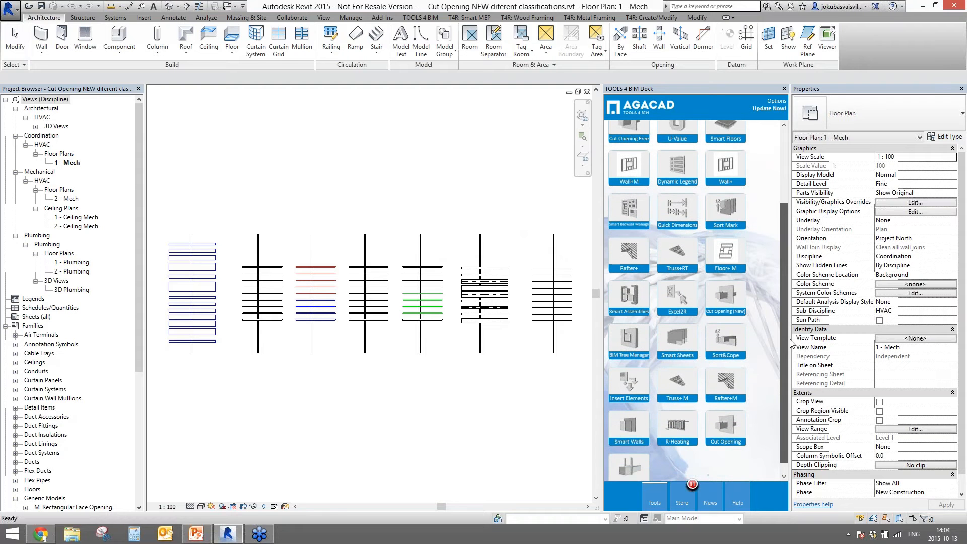
{"action": "scroll", "coordinate": [793, 338], "scroll_direction": "up", "scroll_amount": 6}
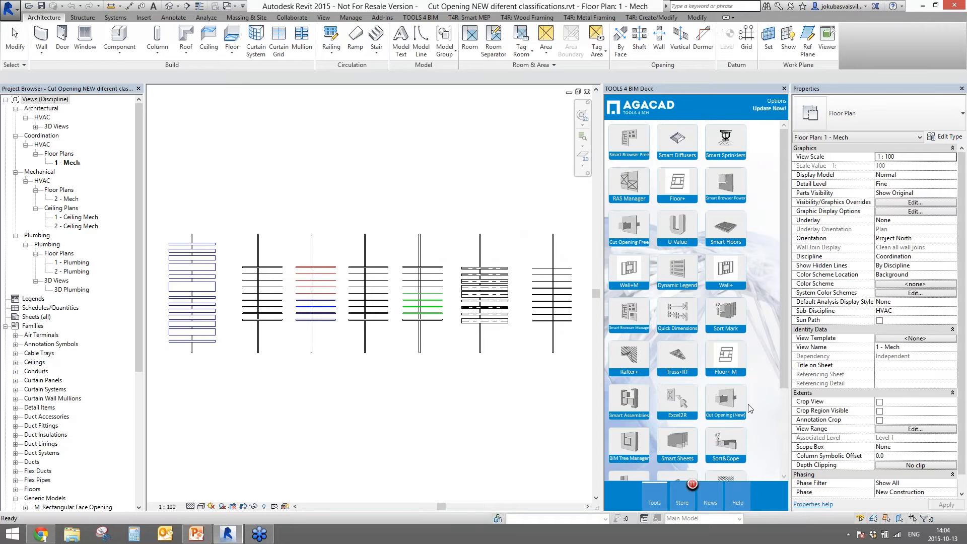
{"action": "left_click_drag", "start_coordinate": [745, 411], "coordinate": [620, 149]}
{"action": "left_click", "coordinate": [630, 141]}
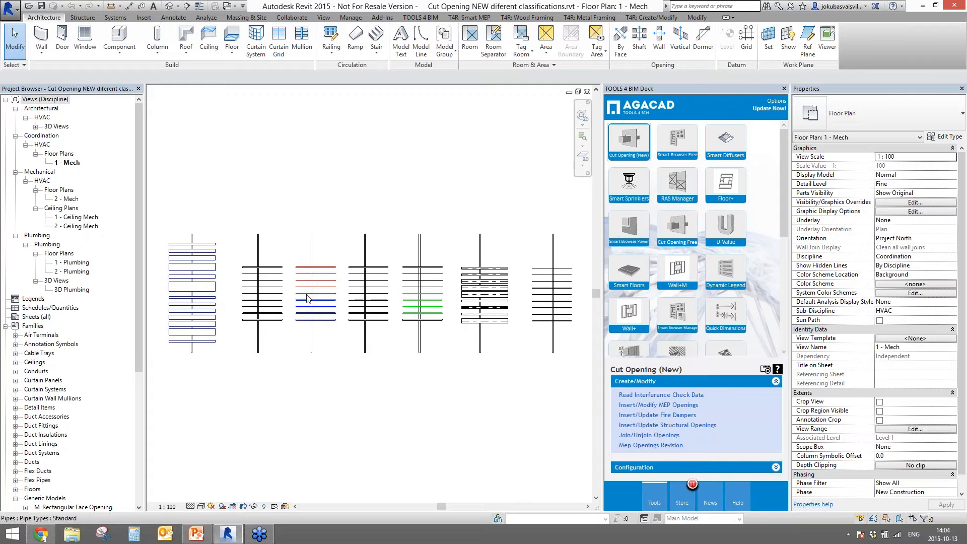
Examine the ducts, pipes and other MEP runs that cross the walls in the 1 - Mech floor plan
{"action": "scroll", "coordinate": [209, 252], "scroll_direction": "up", "scroll_amount": 2}
{"action": "scroll", "coordinate": [358, 274], "scroll_direction": "down", "scroll_amount": 1}
{"action": "scroll", "coordinate": [312, 269], "scroll_direction": "up", "scroll_amount": 2}
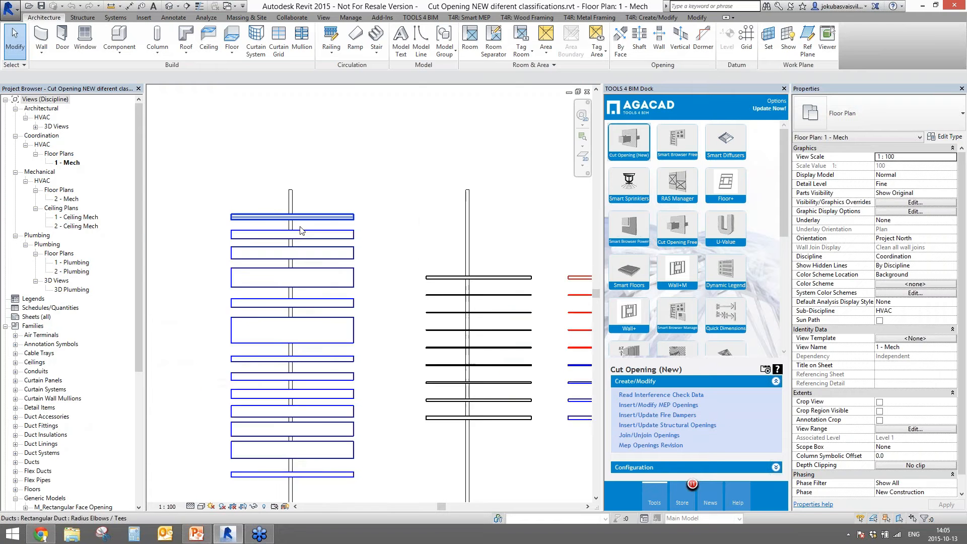
{"action": "scroll", "coordinate": [368, 268], "scroll_direction": "down", "scroll_amount": 1}
{"action": "left_click_drag", "start_coordinate": [380, 229], "coordinate": [371, 434]}
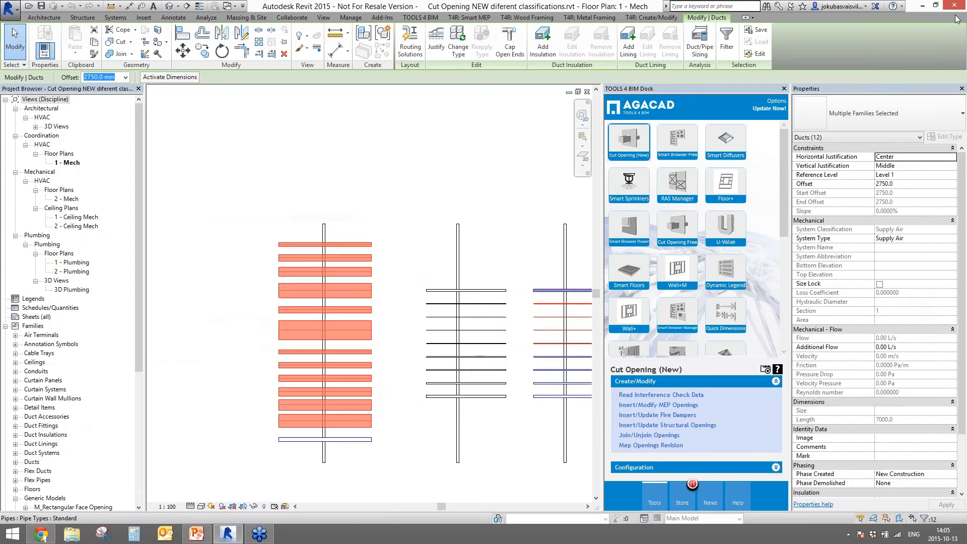
{"action": "left_click", "coordinate": [513, 264]}
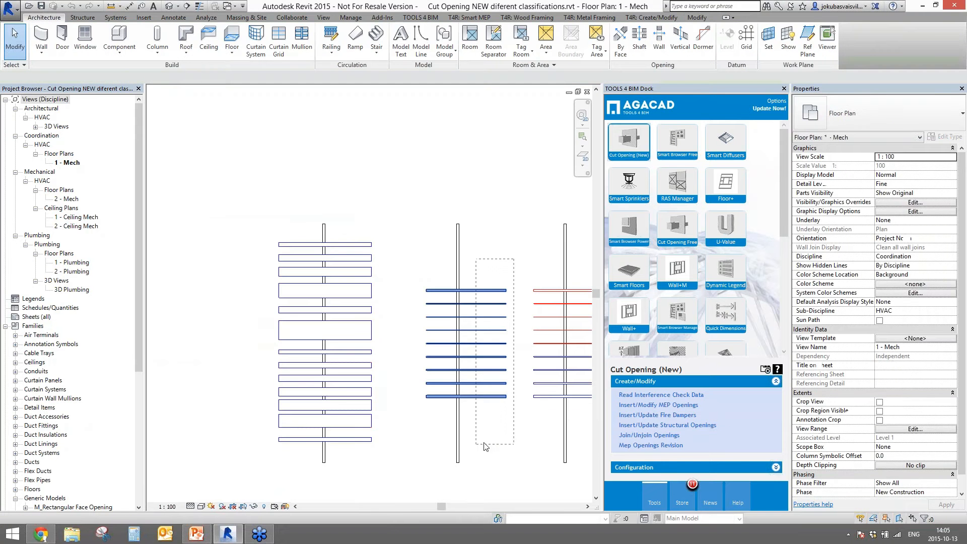
{"action": "scroll", "coordinate": [465, 431], "scroll_direction": "down", "scroll_amount": 1}
{"action": "middle_click_drag", "start_coordinate": [571, 351], "coordinate": [445, 333]}
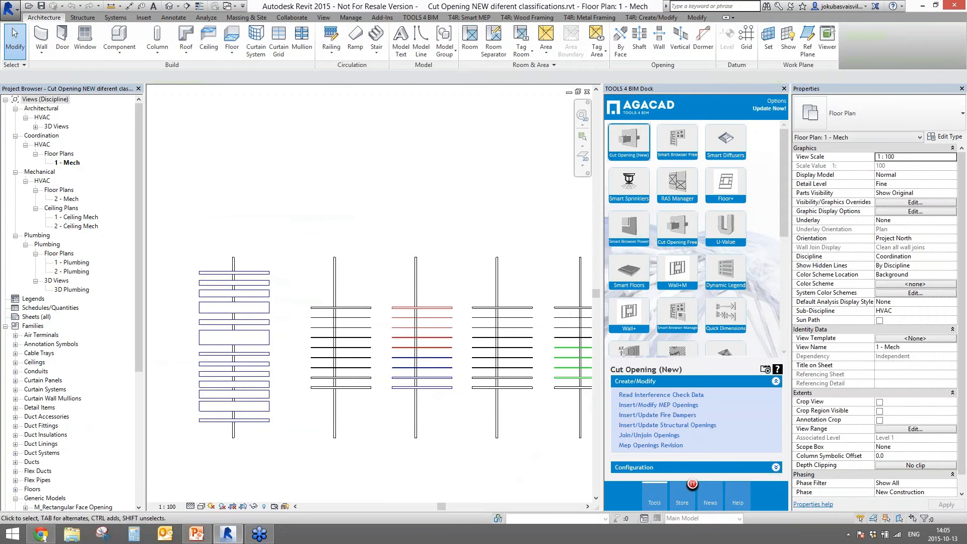
{"action": "left_click", "coordinate": [444, 334]}
{"action": "scroll", "coordinate": [468, 418], "scroll_direction": "down", "scroll_amount": 3}
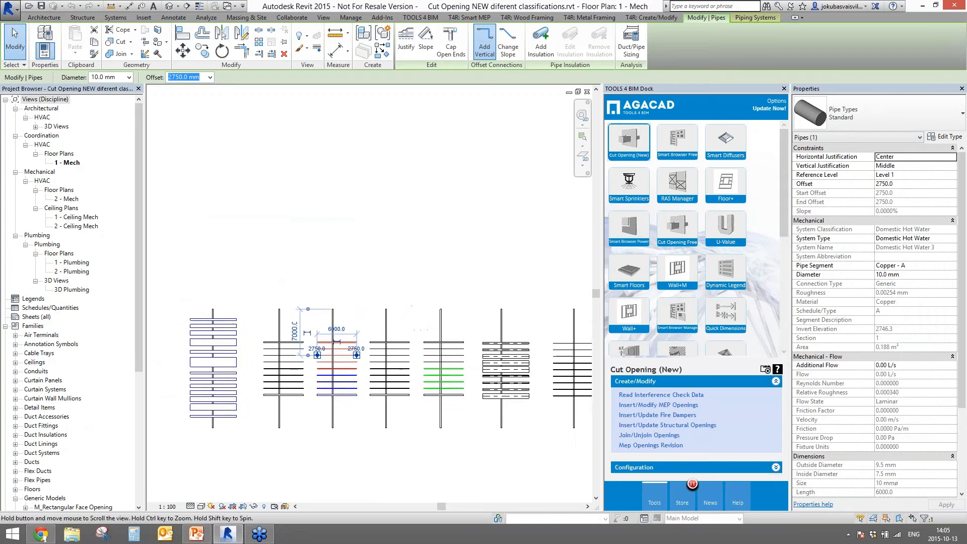
{"action": "middle_click_drag", "start_coordinate": [472, 422], "coordinate": [449, 404]}
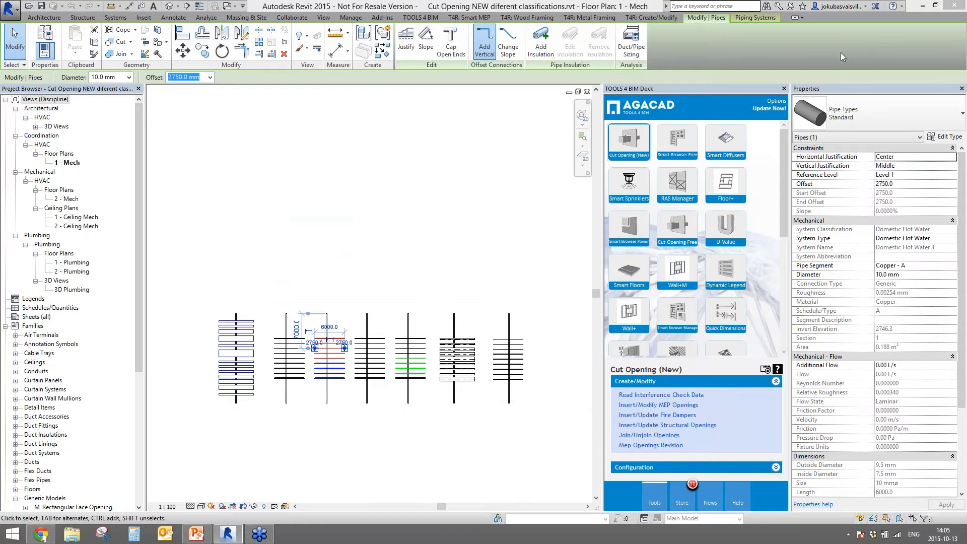
{"action": "left_click", "coordinate": [445, 245]}
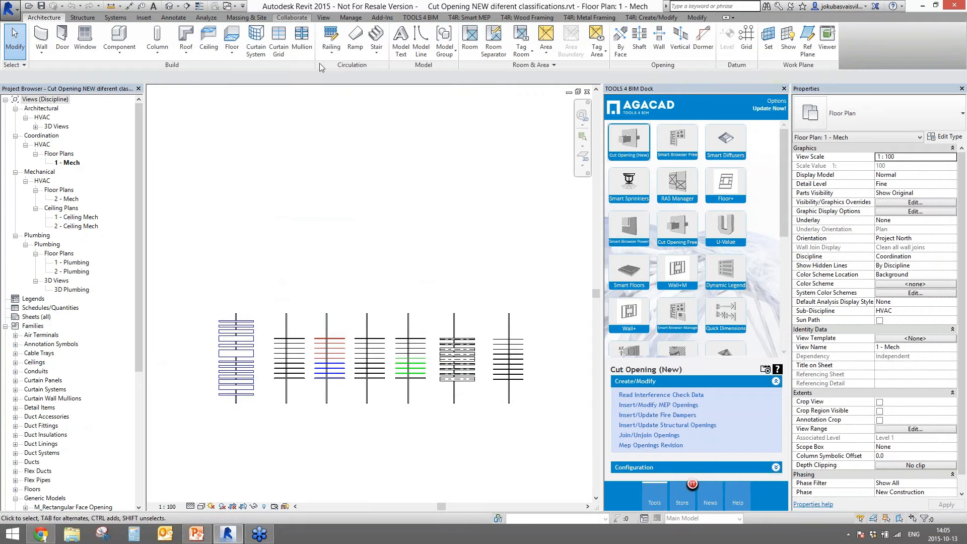
Run an interference check of cable trays, conduits, ducts and pipes against walls, both from the current project
{"action": "left_click", "coordinate": [291, 17]}
{"action": "left_click_drag", "start_coordinate": [345, 65], "coordinate": [225, 130]}
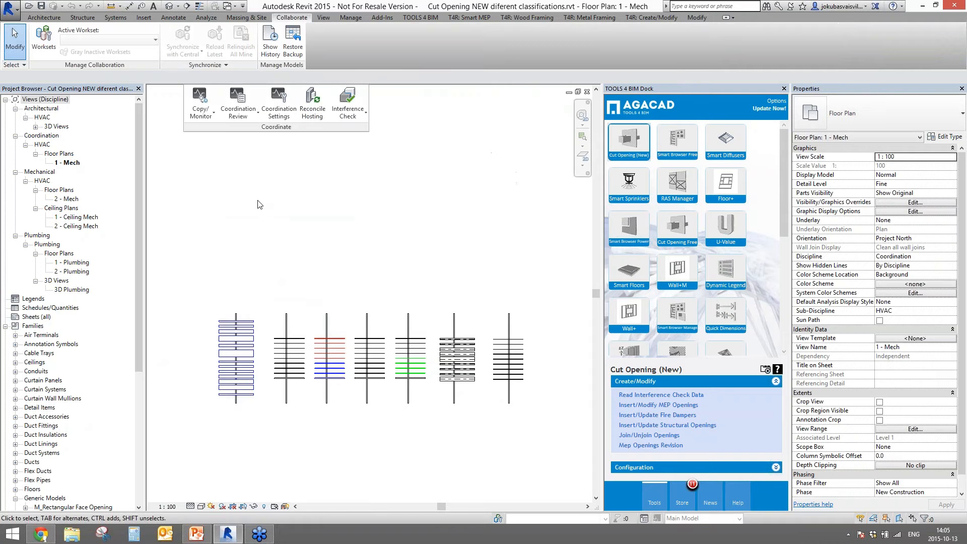
{"action": "left_click", "coordinate": [350, 120]}
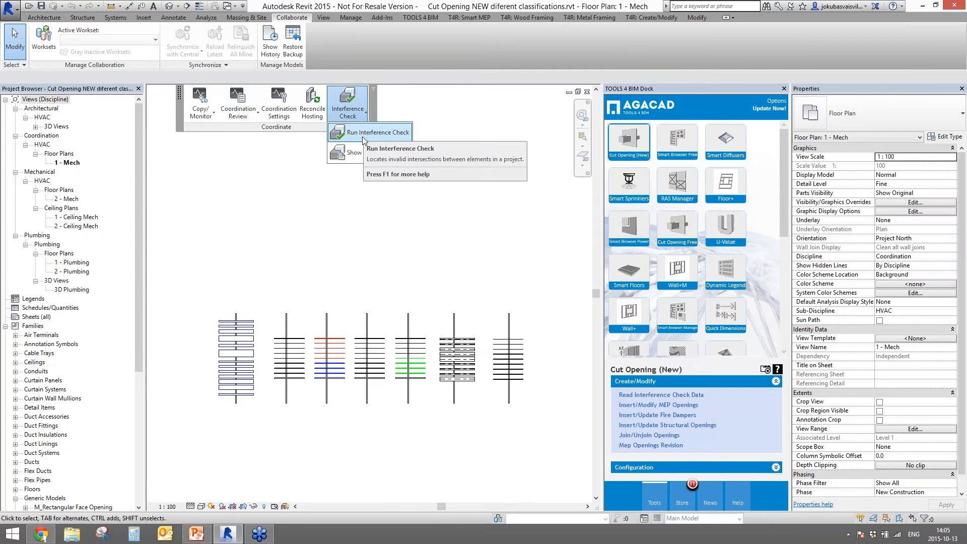
{"action": "left_click", "coordinate": [362, 136]}
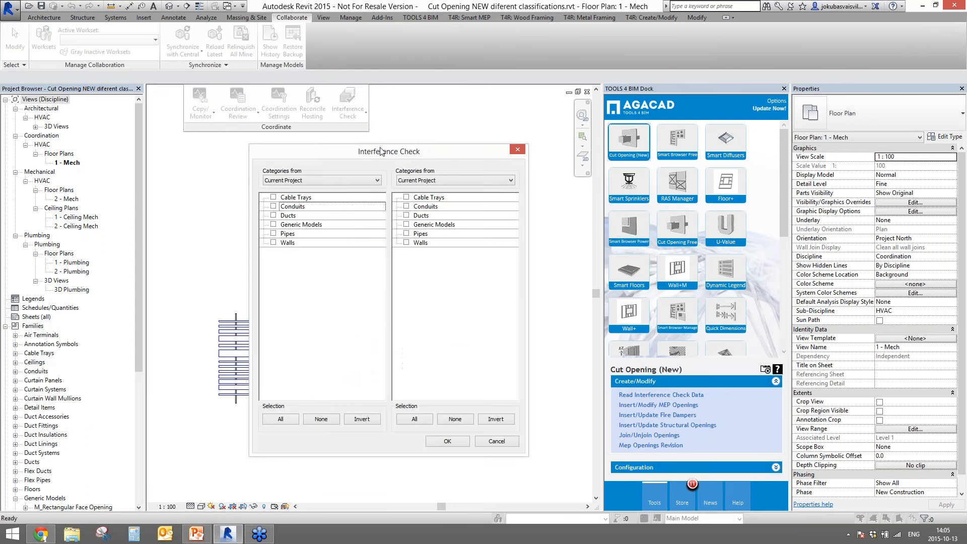
{"action": "mouse_move", "coordinate": [381, 146]}
{"action": "left_mouse_down"}
{"action": "mouse_move", "coordinate": [679, 145]}
{"action": "mouse_move", "coordinate": [669, 183]}
{"action": "left_mouse_up"}
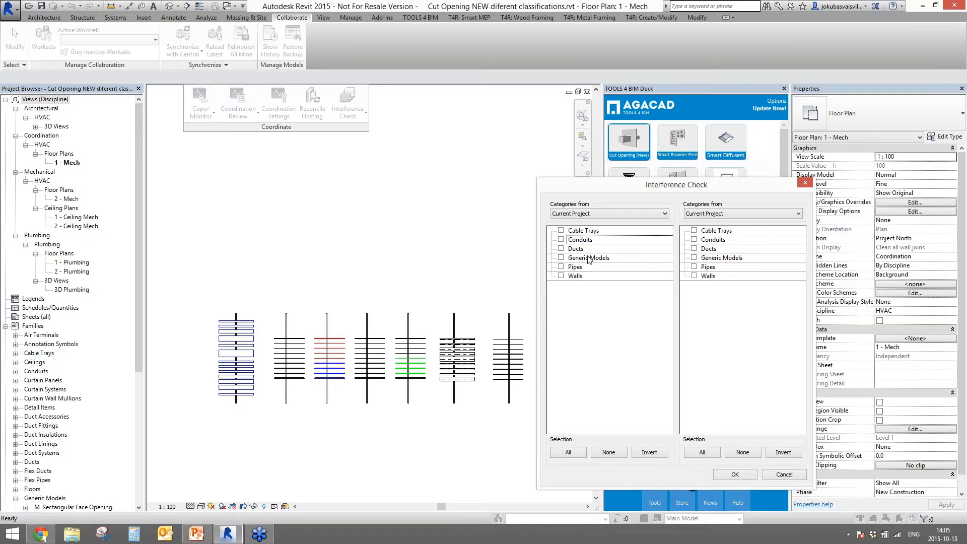
{"action": "left_click", "coordinate": [561, 230]}
{"action": "left_click", "coordinate": [560, 239]}
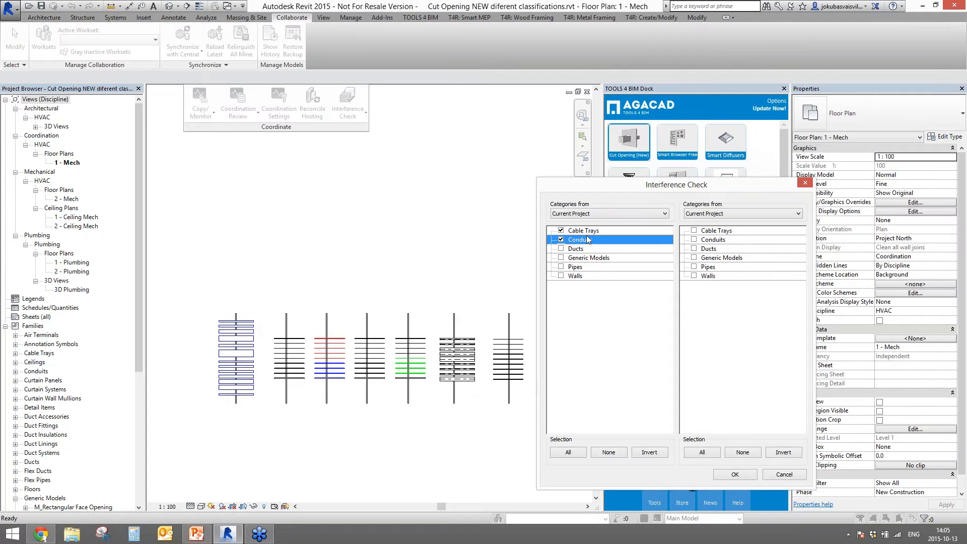
{"action": "left_click", "coordinate": [561, 249]}
{"action": "left_click", "coordinate": [561, 267]}
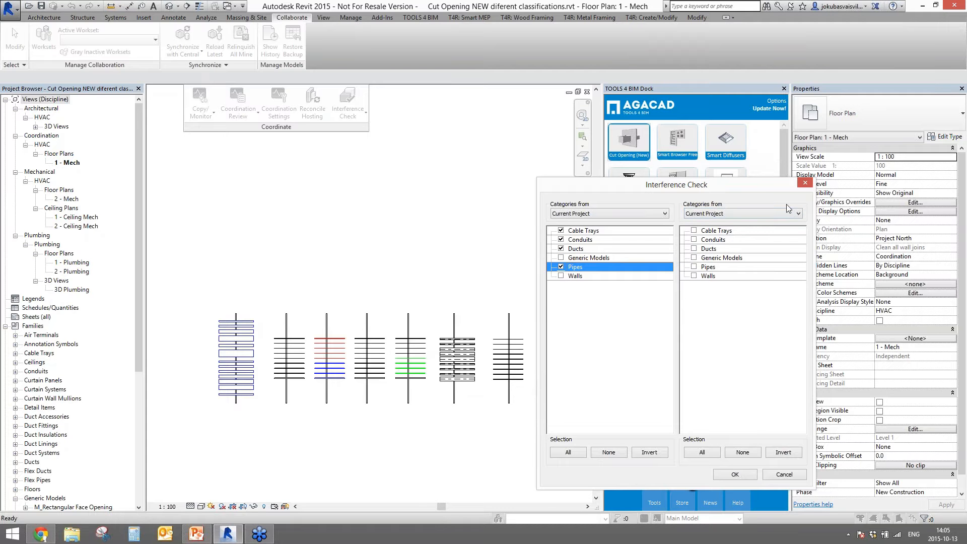
{"action": "left_click", "coordinate": [693, 276]}
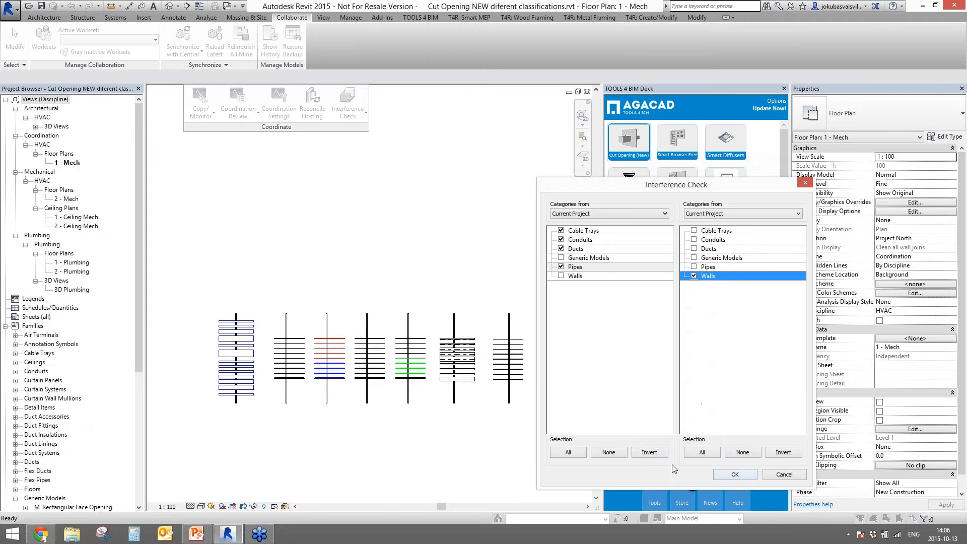
{"action": "left_click", "coordinate": [739, 474]}
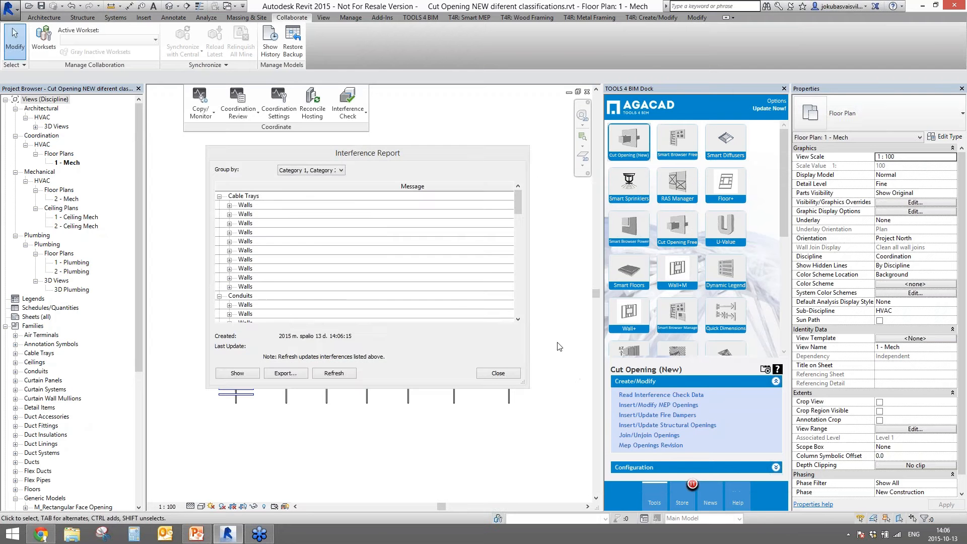
Export the interference report to the Desktop as an HTML file named Cut Opening, and close the report
{"action": "left_click_drag", "start_coordinate": [366, 149], "coordinate": [432, 49]}
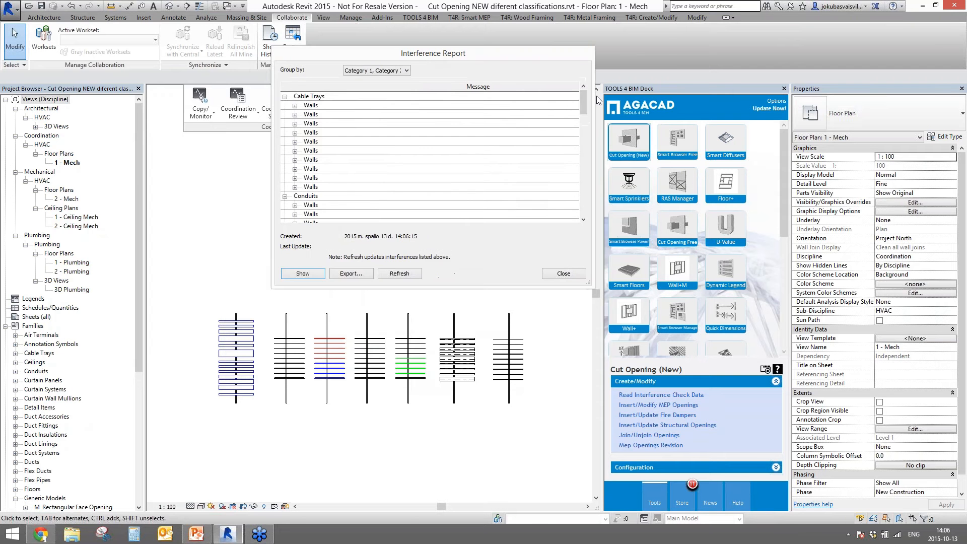
{"action": "mouse_move", "coordinate": [584, 104]}
{"action": "left_mouse_down"}
{"action": "mouse_move", "coordinate": [584, 204]}
{"action": "mouse_move", "coordinate": [570, 110]}
{"action": "left_mouse_up"}
{"action": "left_click", "coordinate": [348, 274]}
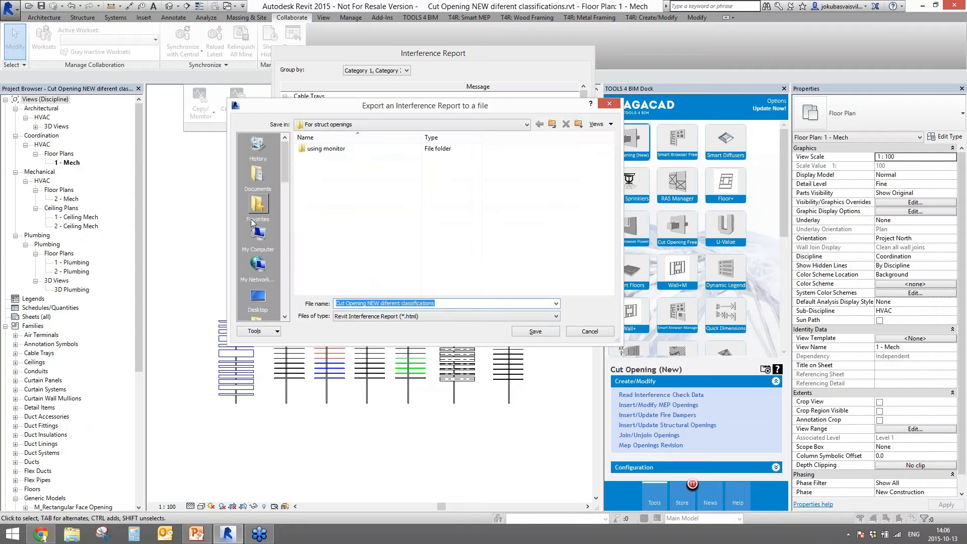
{"action": "left_click", "coordinate": [258, 301]}
{"action": "double_click", "coordinate": [444, 305]}
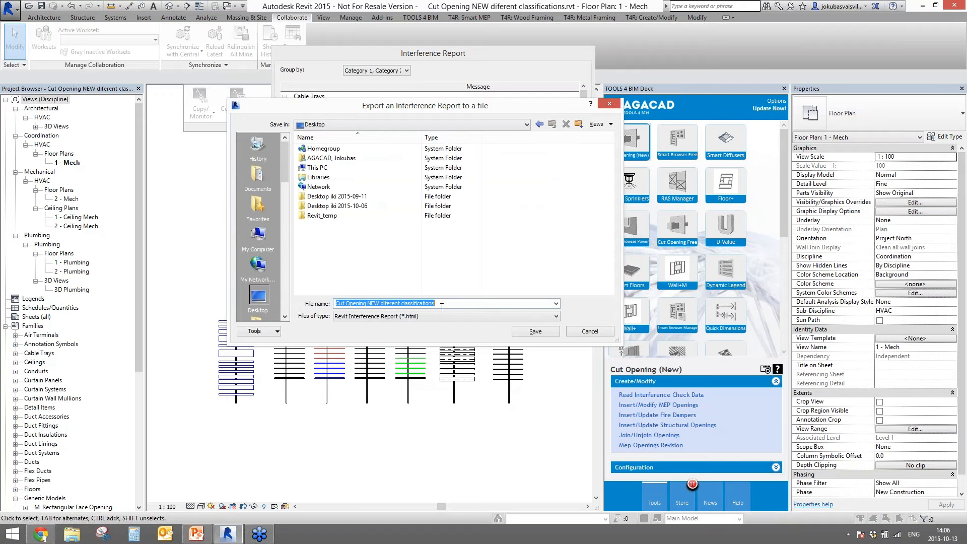
{"action": "double_click", "coordinate": [401, 301]}
{"action": "type", "text": "Cut Opening"}
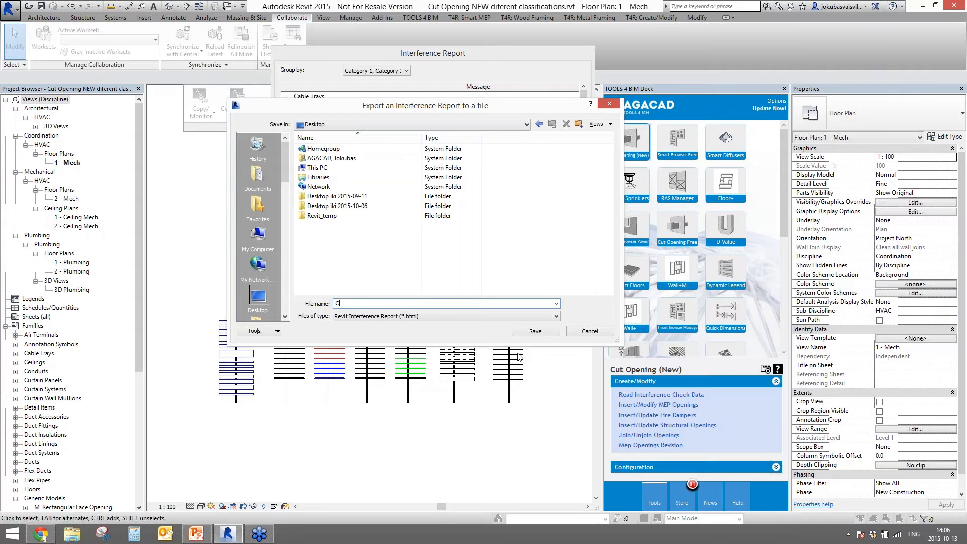
{"action": "double_click", "coordinate": [371, 304]}
{"action": "left_click", "coordinate": [533, 332]}
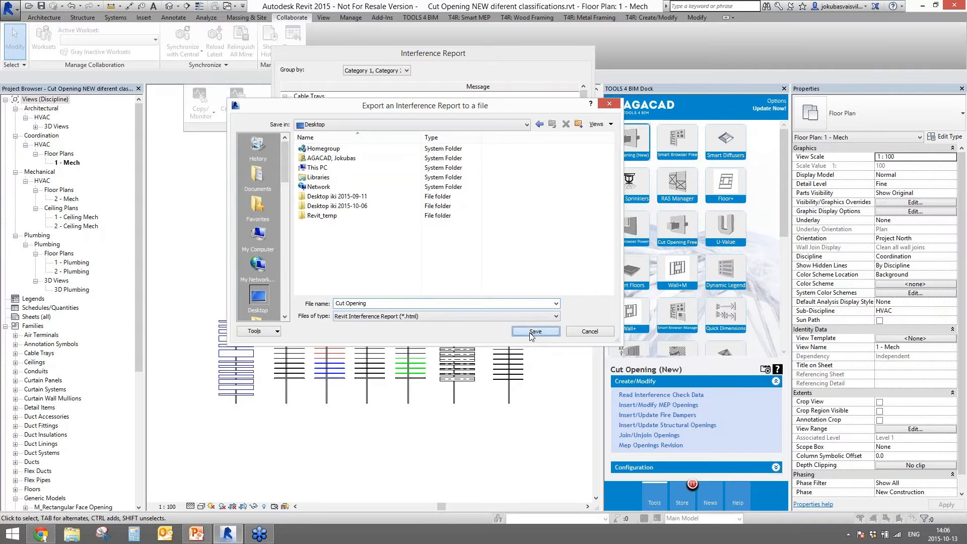
{"action": "left_click", "coordinate": [547, 276]}
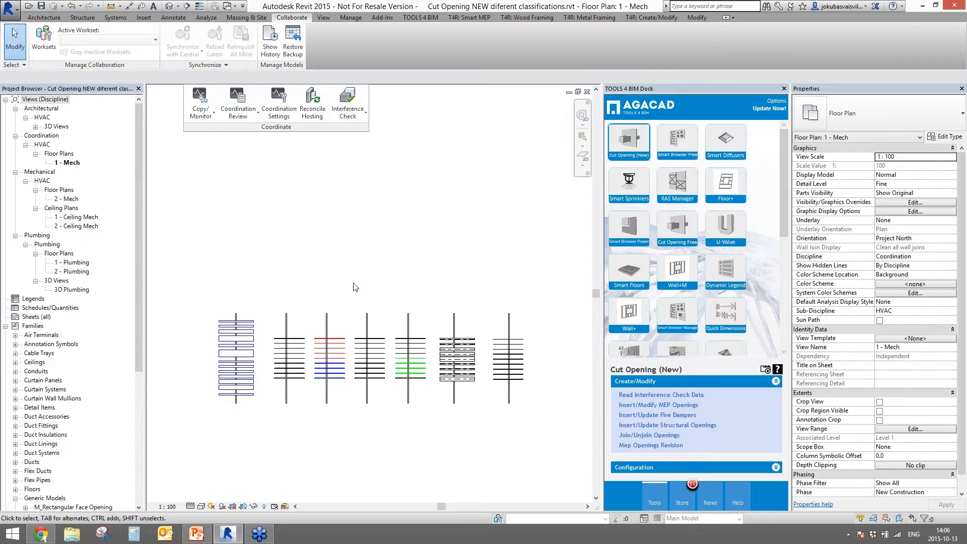
Open the Mep Openings Configuration of Cut Opening (New) and maximize its window
{"action": "left_click", "coordinate": [625, 468]}
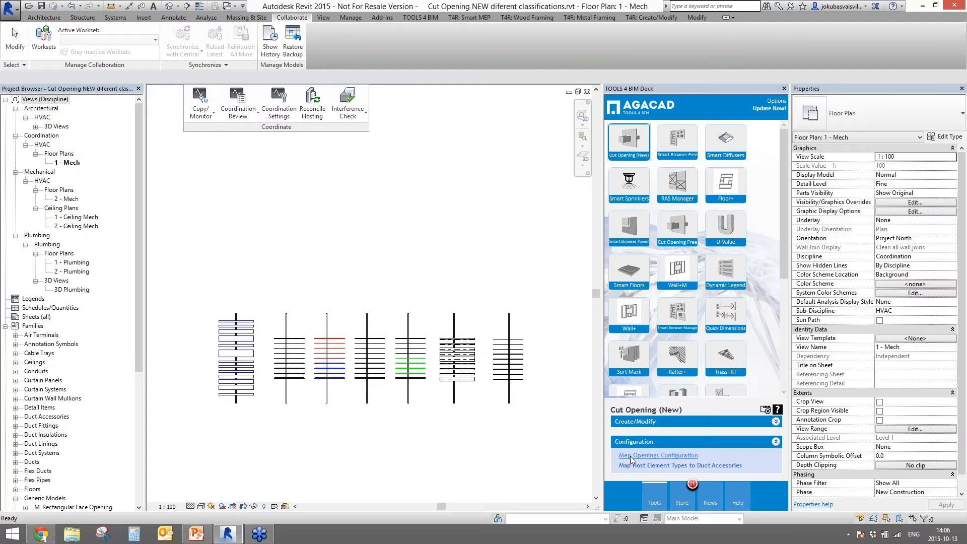
{"action": "left_click", "coordinate": [630, 456]}
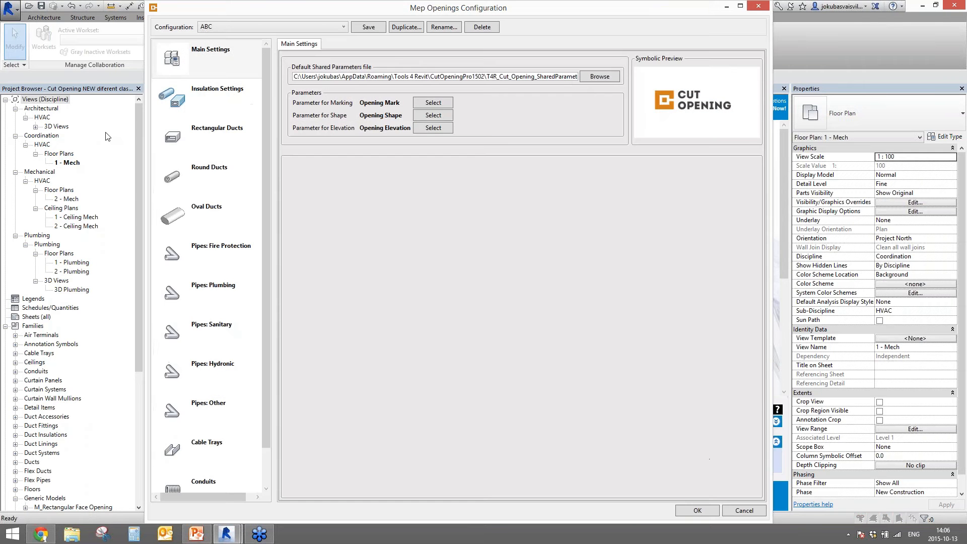
{"action": "left_click_drag", "start_coordinate": [400, 523], "coordinate": [400, 441]}
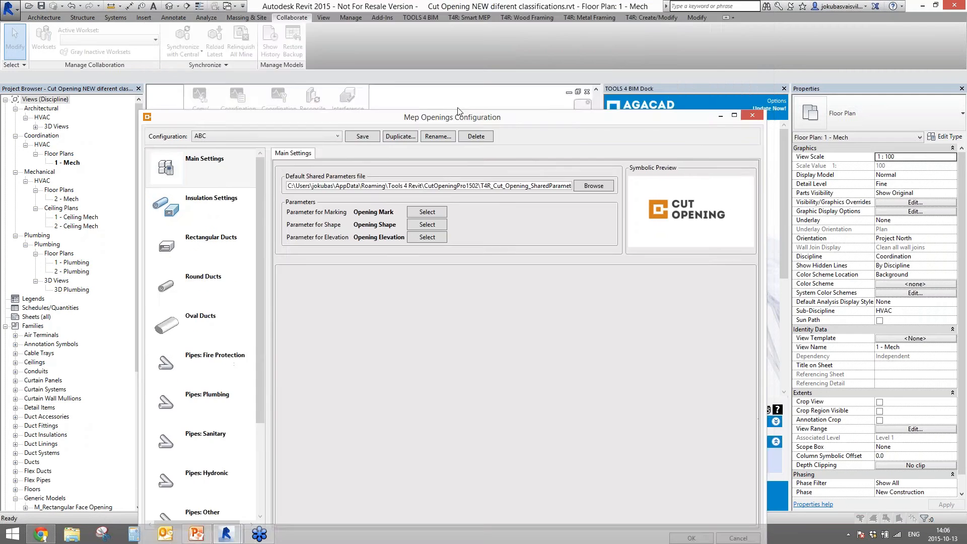
{"action": "double_click", "coordinate": [466, 11]}
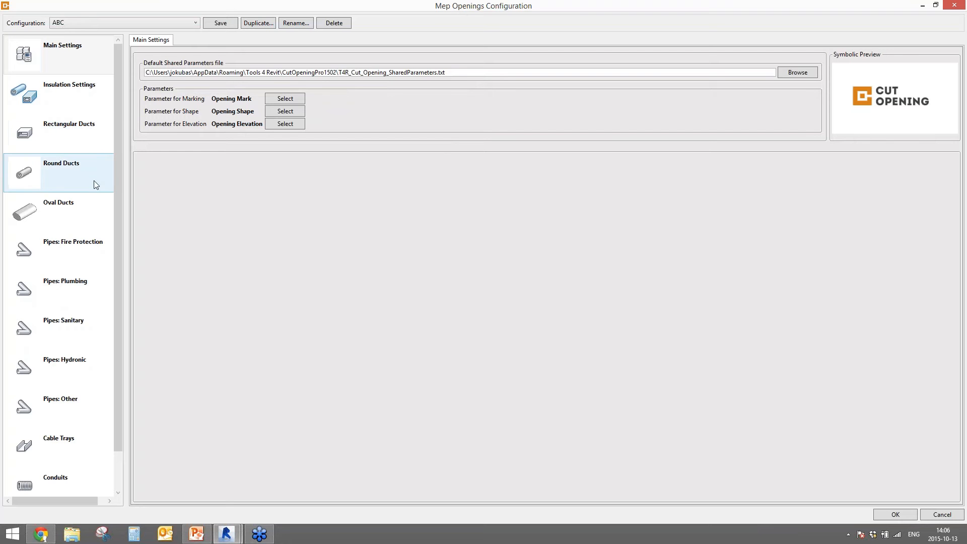
Review the cut offset settings of the ABC configuration for the duct, pipe, cable tray and conduit categories
{"action": "left_click", "coordinate": [69, 409]}
{"action": "scroll", "coordinate": [116, 382], "scroll_direction": "down", "scroll_amount": 1}
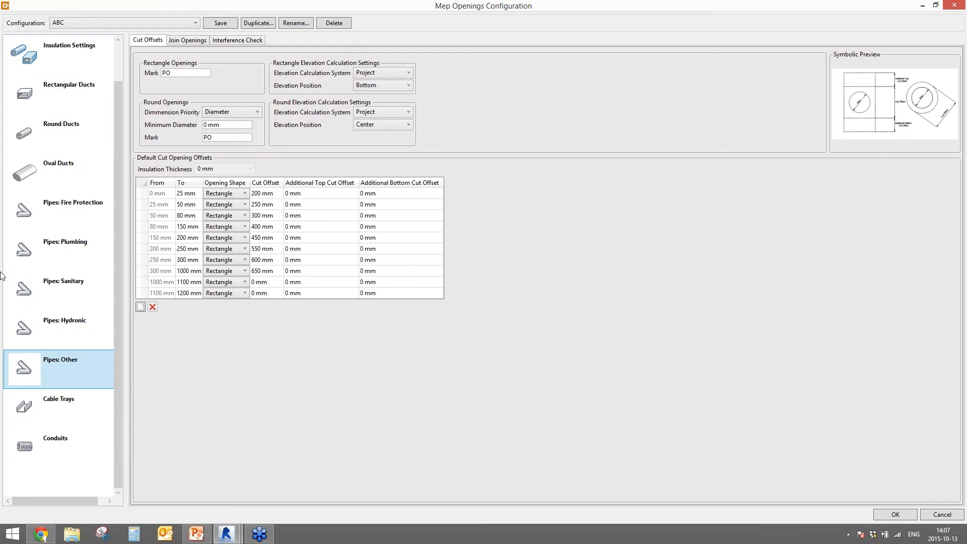
{"action": "left_click", "coordinate": [72, 106]}
{"action": "left_click", "coordinate": [67, 135]}
{"action": "left_click", "coordinate": [67, 175]}
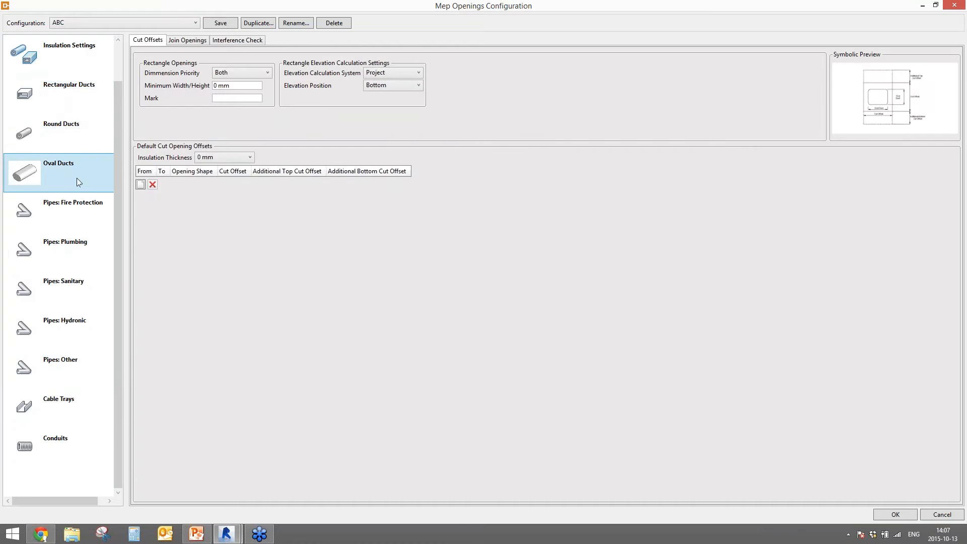
{"action": "left_click", "coordinate": [78, 218]}
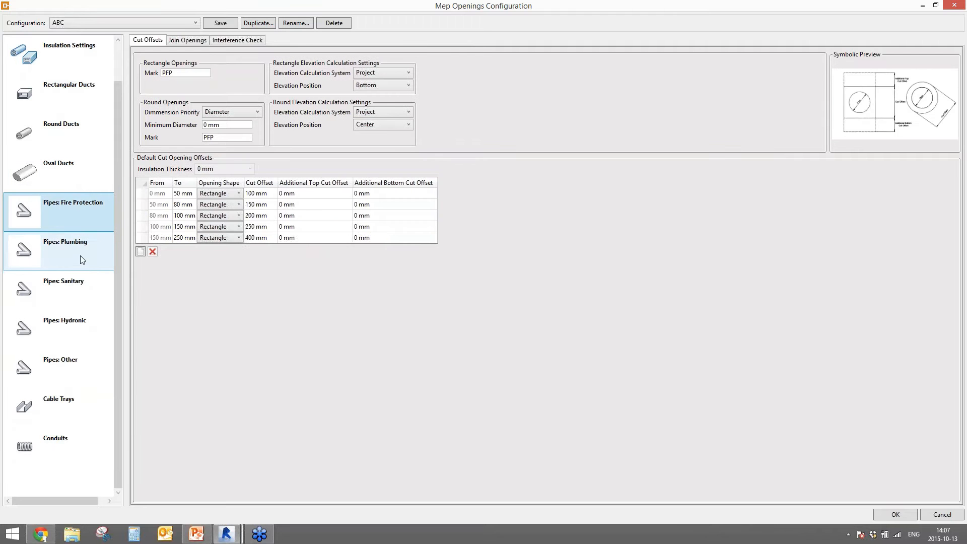
{"action": "left_click", "coordinate": [80, 255]}
{"action": "left_click", "coordinate": [80, 288]}
{"action": "left_click", "coordinate": [77, 327]}
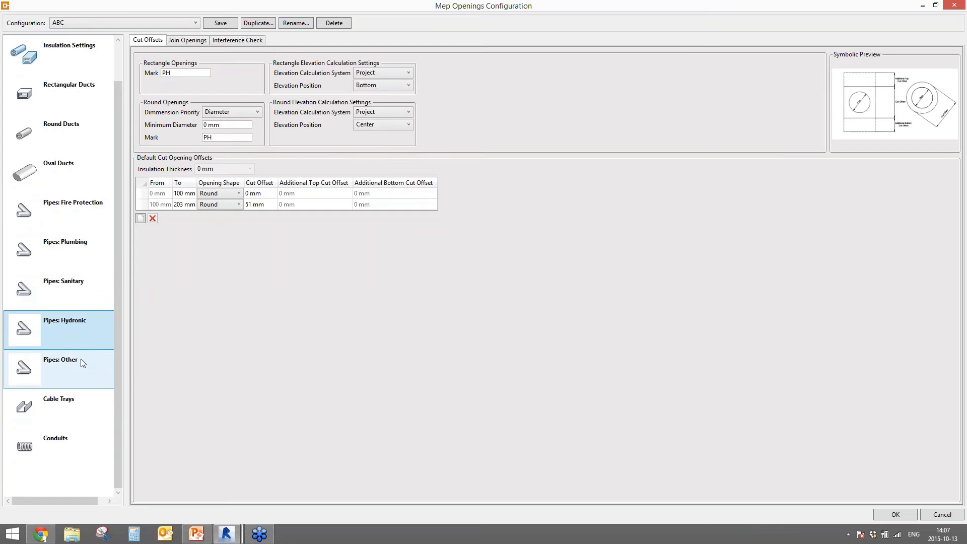
{"action": "left_click", "coordinate": [80, 366]}
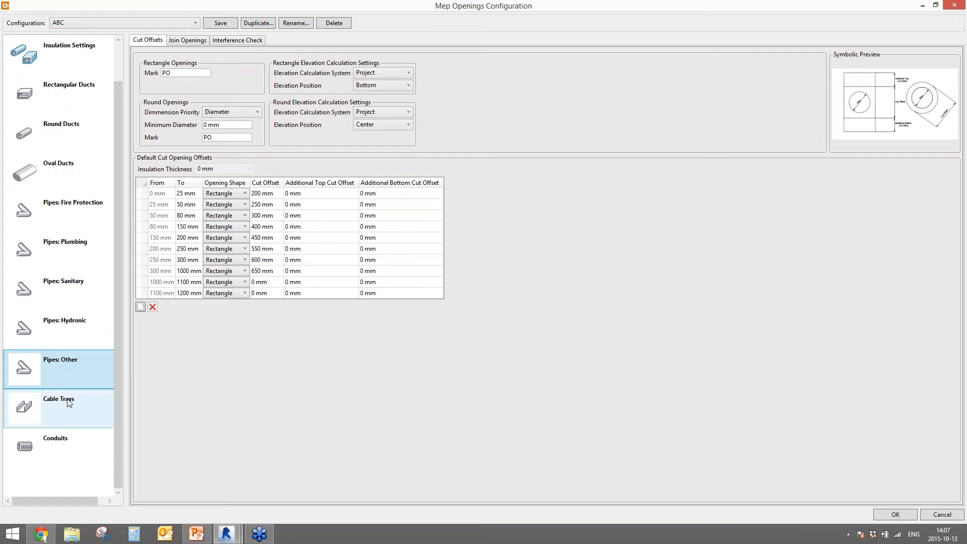
{"action": "left_click", "coordinate": [76, 413]}
{"action": "left_click", "coordinate": [73, 451]}
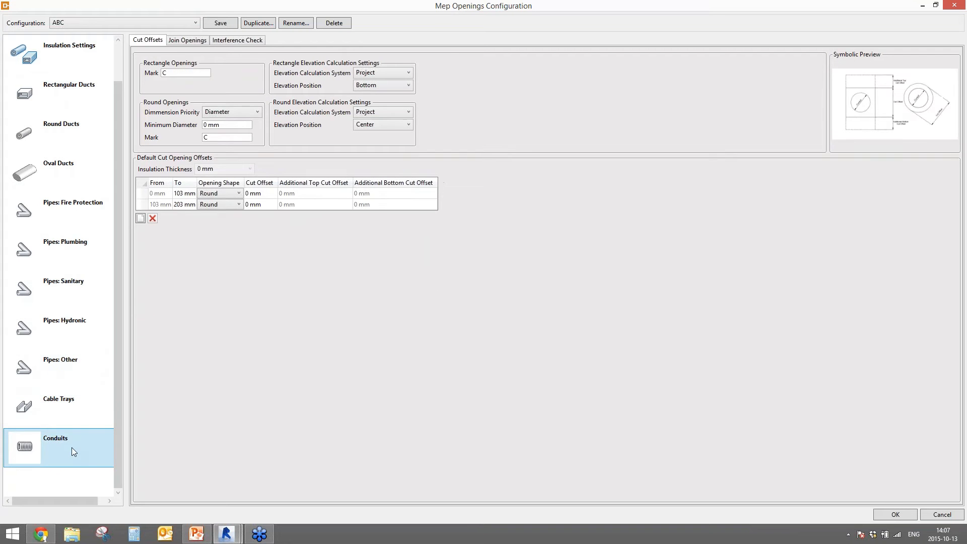
Examine the size ranges, cut offsets and additional top and bottom offsets defined for the Pipes: Other category
{"action": "left_click", "coordinate": [66, 366]}
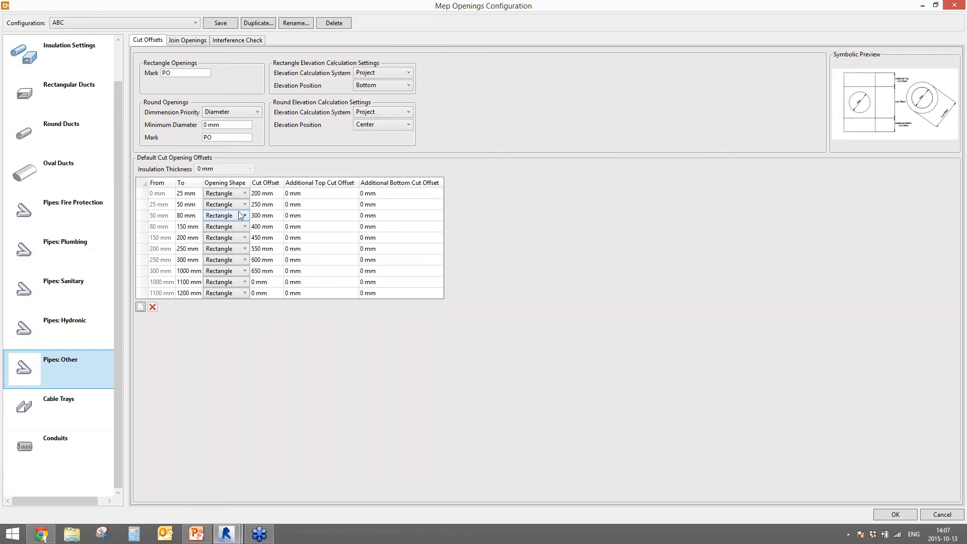
{"action": "left_click", "coordinate": [195, 196]}
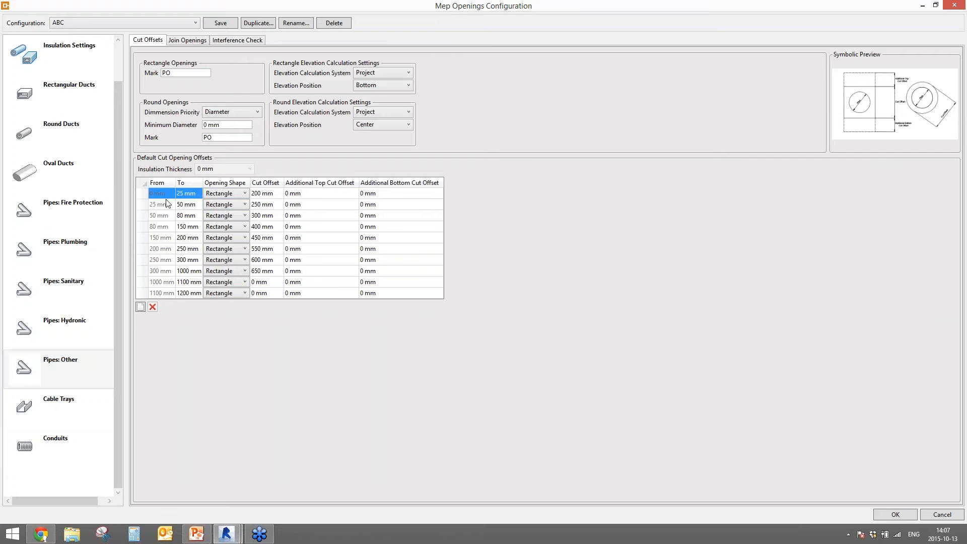
{"action": "left_click", "coordinate": [273, 197]}
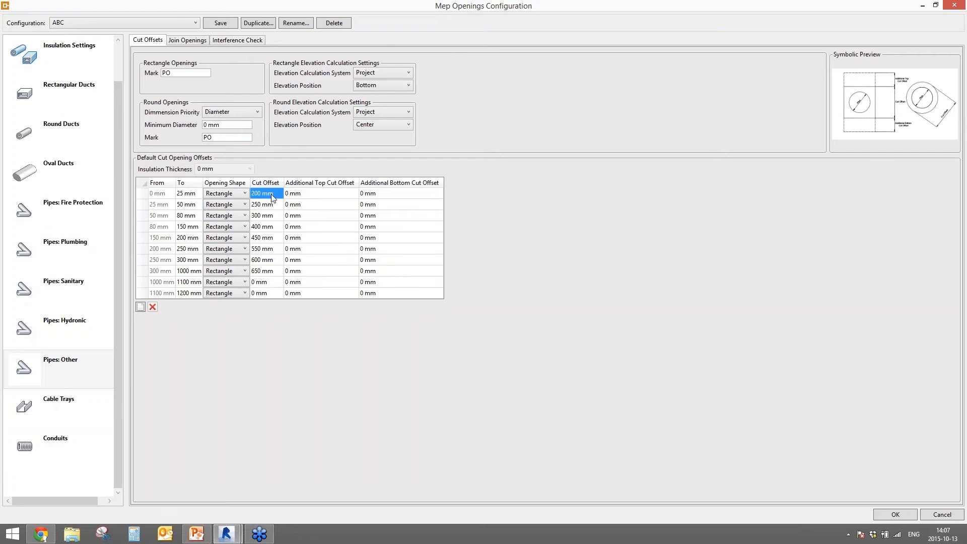
{"action": "left_click", "coordinate": [314, 195]}
{"action": "left_click", "coordinate": [386, 197]}
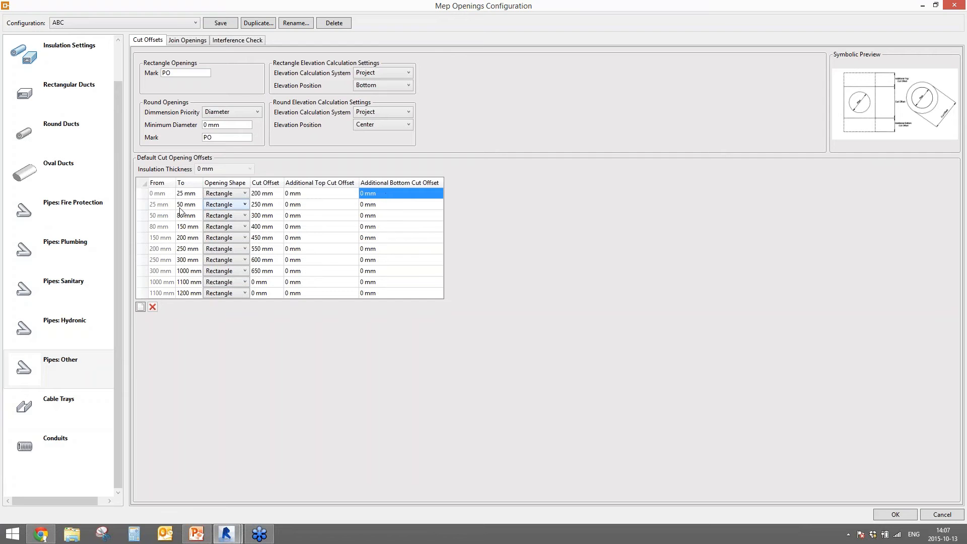
{"action": "left_click_drag", "start_coordinate": [191, 195], "coordinate": [163, 216]}
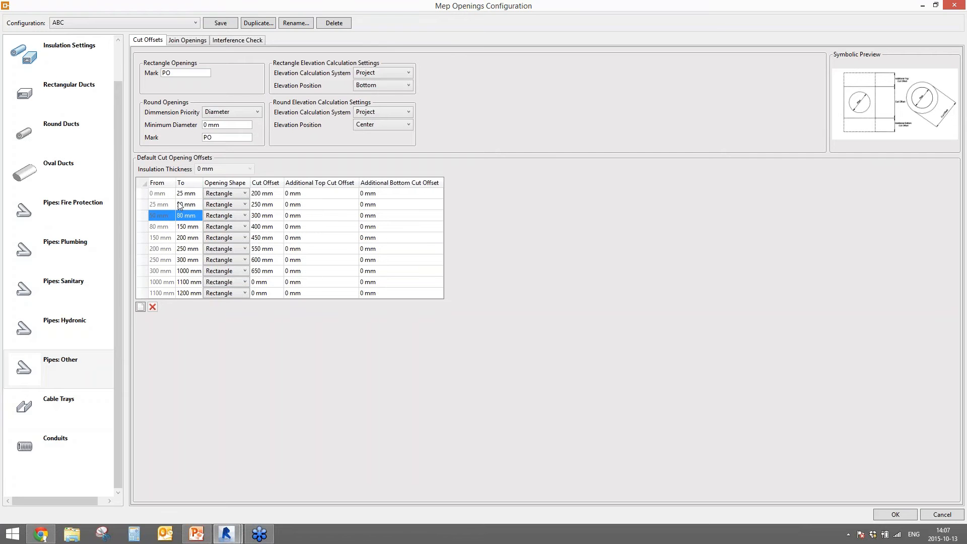
{"action": "left_click", "coordinate": [272, 194]}
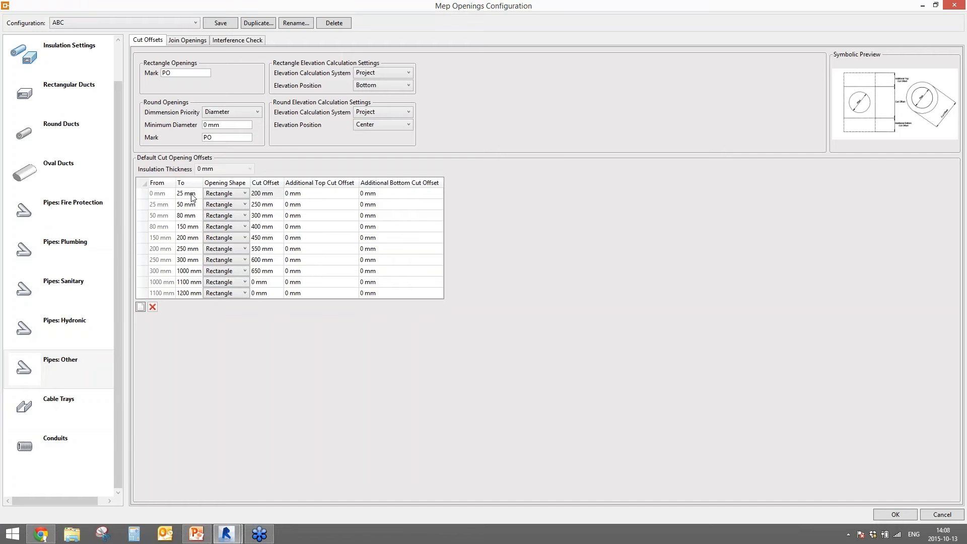
{"action": "left_click", "coordinate": [190, 195]}
{"action": "left_click", "coordinate": [258, 194]}
{"action": "left_click", "coordinate": [188, 204]}
{"action": "left_click", "coordinate": [272, 207]}
{"action": "left_click", "coordinate": [260, 207]}
Add size ranges up to 1300 mm and 1400 mm for Pipes: Other, giving the 1400 mm range a 100 mm cut offset and Rectangle shape
{"action": "left_click", "coordinate": [140, 306]}
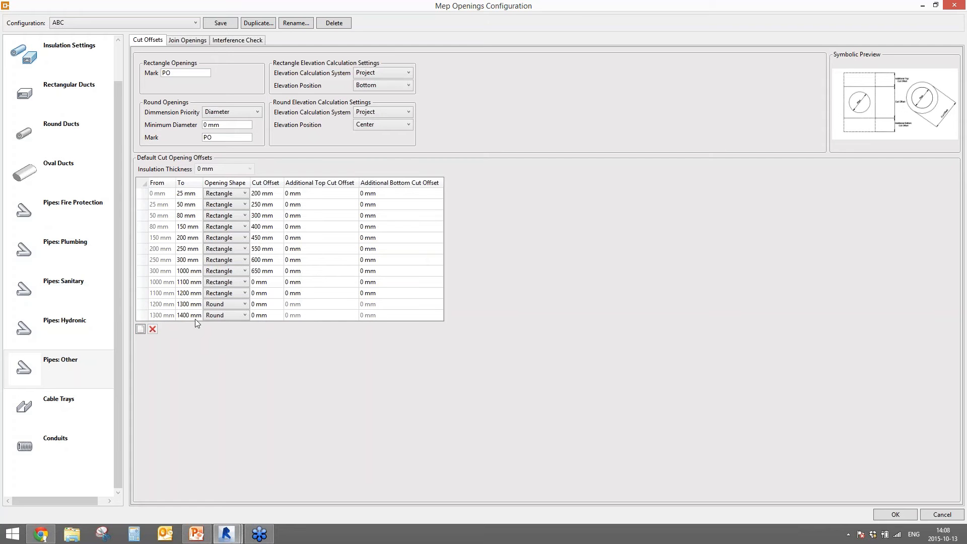
{"action": "left_click", "coordinate": [158, 318]}
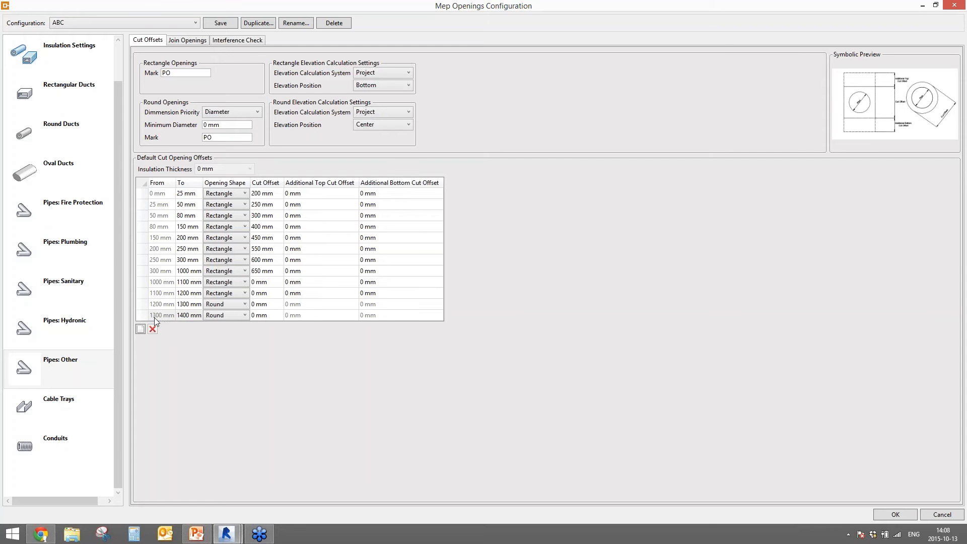
{"action": "left_click", "coordinate": [185, 319]}
{"action": "left_click", "coordinate": [264, 315]}
{"action": "type", "text": "100"}
{"action": "key", "text": "Return"}
{"action": "left_click", "coordinate": [234, 317]}
{"action": "left_click", "coordinate": [231, 329]}
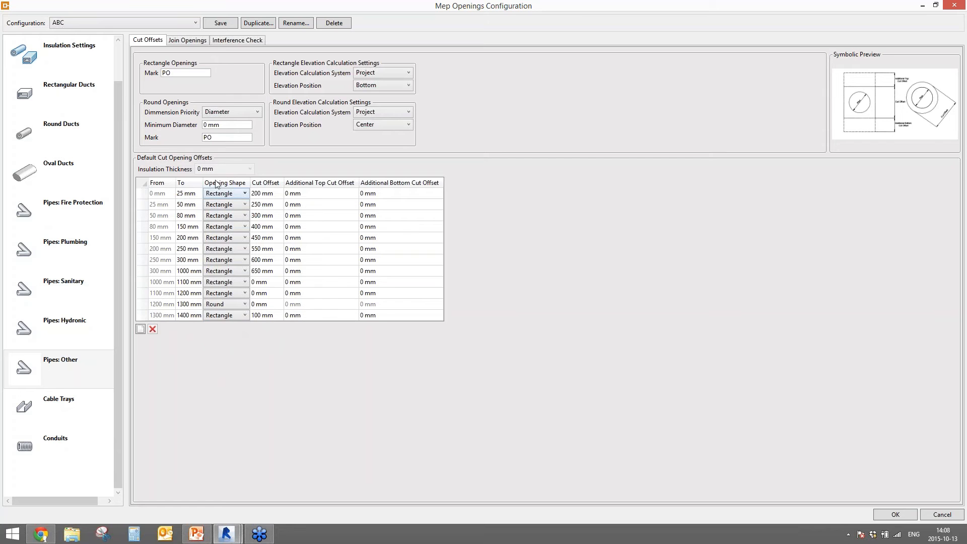
Compare the additional top cut offset settings of Pipes: Other and Cable Trays
{"action": "left_click", "coordinate": [312, 317]}
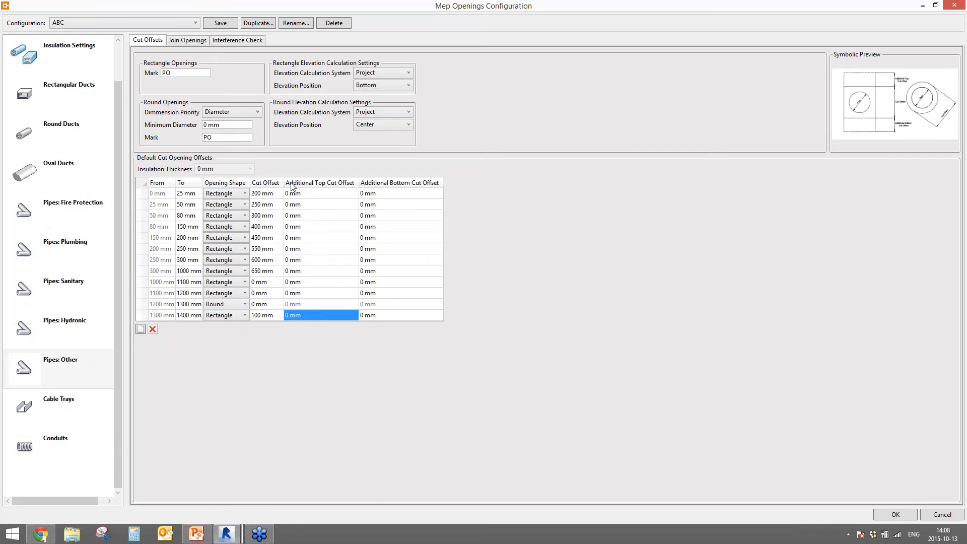
{"action": "left_click", "coordinate": [316, 319]}
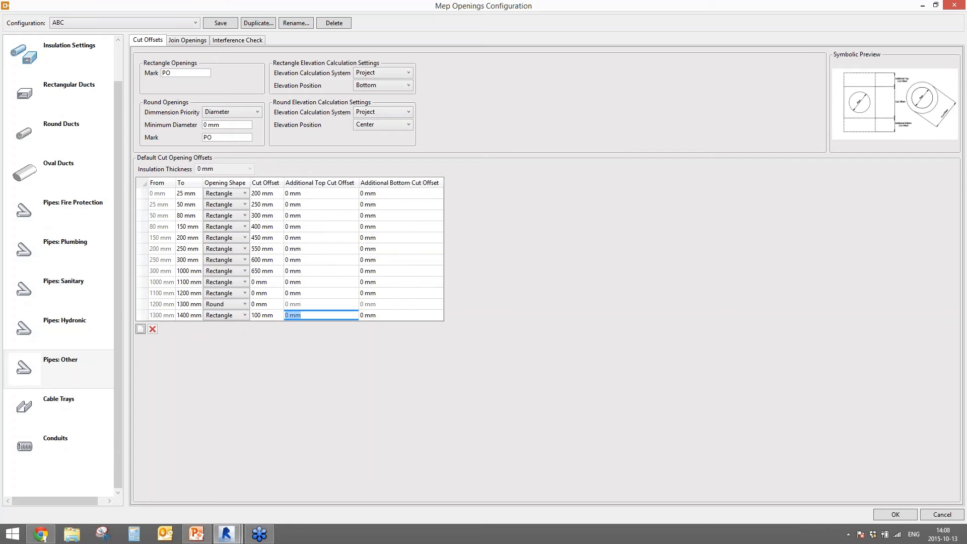
{"action": "left_click", "coordinate": [74, 409]}
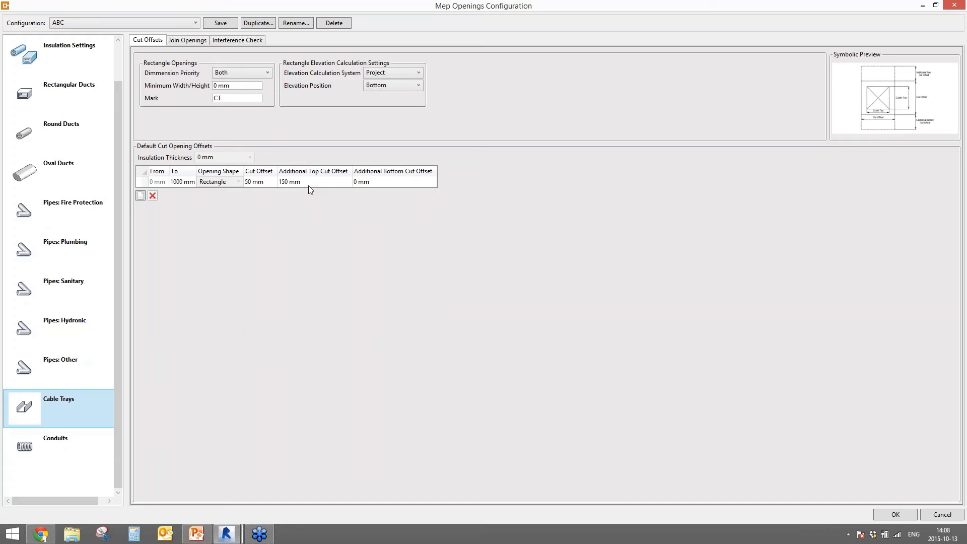
{"action": "left_click", "coordinate": [343, 185]}
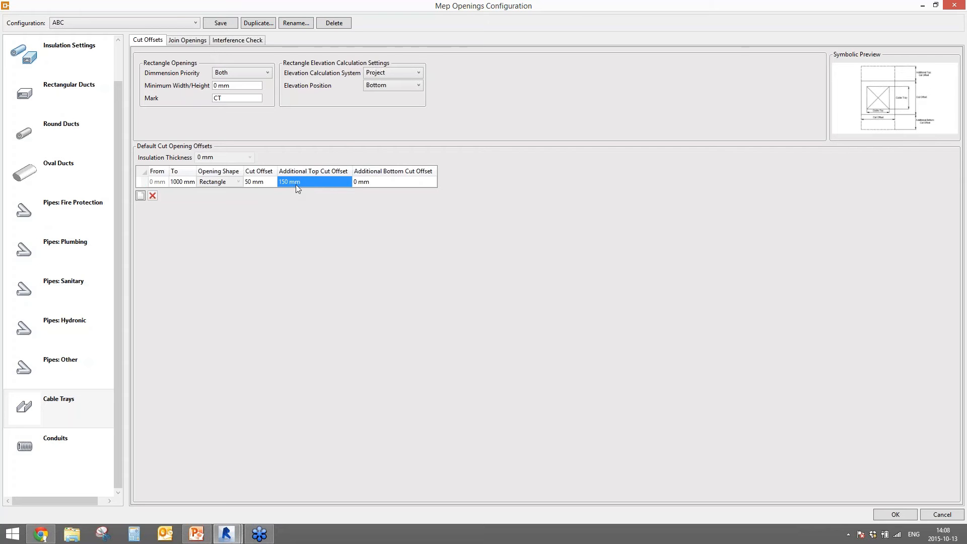
{"action": "left_click", "coordinate": [53, 381]}
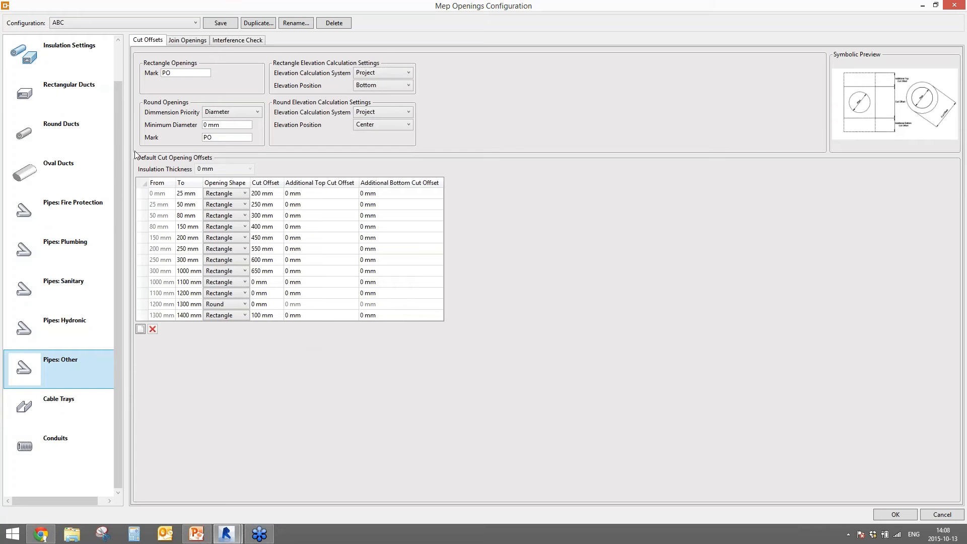
Add pipe insulation thicknesses of 10, 20, 30 and 40 mm in the Insulation Settings
{"action": "left_click", "coordinate": [81, 59]}
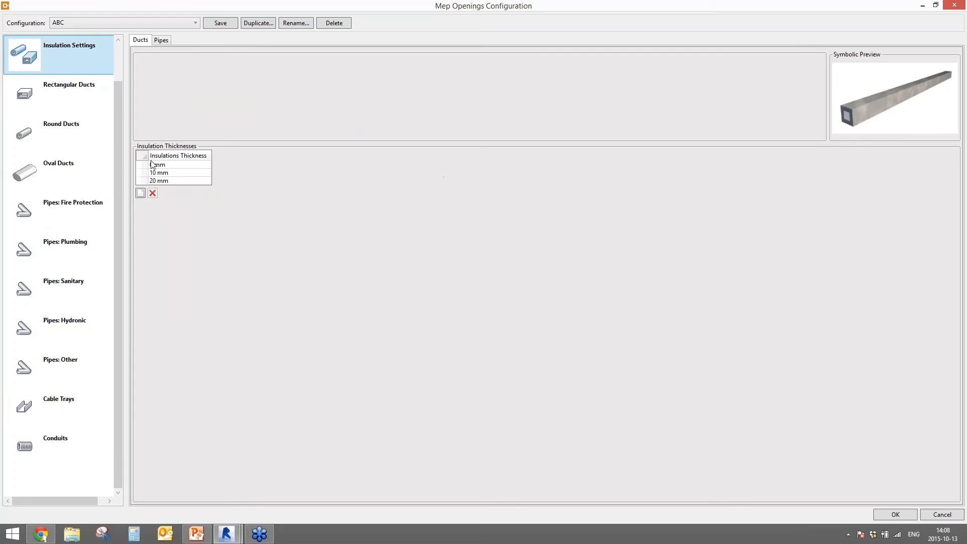
{"action": "left_click", "coordinate": [161, 41]}
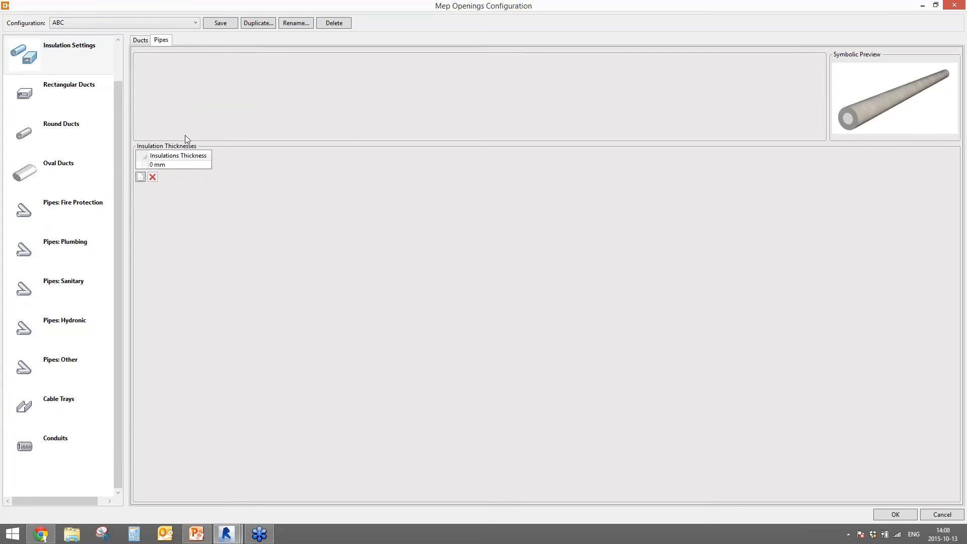
{"action": "left_click", "coordinate": [141, 177]}
{"action": "left_click", "coordinate": [141, 176]}
{"action": "left_click", "coordinate": [141, 177]}
{"action": "left_click", "coordinate": [141, 192]}
{"action": "left_click", "coordinate": [141, 200]}
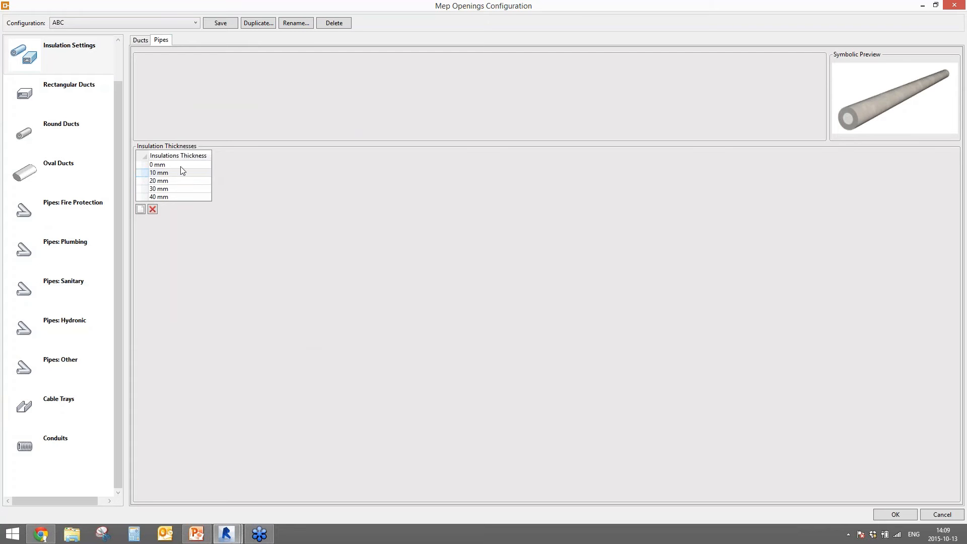
{"action": "left_click", "coordinate": [171, 175]}
{"action": "mouse_move", "coordinate": [172, 183]}
{"action": "left_mouse_down"}
{"action": "mouse_move", "coordinate": [170, 196]}
{"action": "mouse_move", "coordinate": [171, 174]}
{"action": "left_mouse_up"}
Add four cut offset size ranges up to 100, 200, 300 and 400 mm for Pipes: Other at 10 mm insulation thickness
{"action": "left_click", "coordinate": [64, 363]}
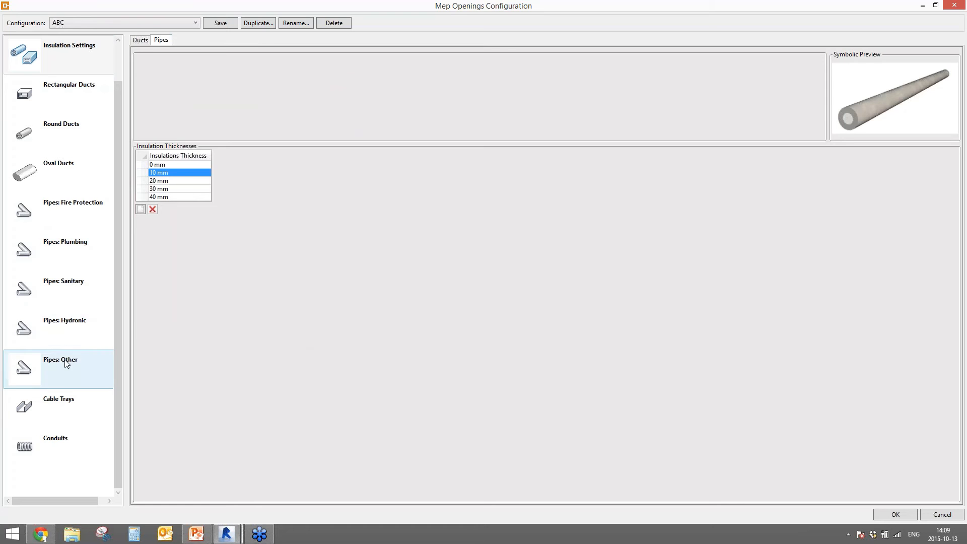
{"action": "left_click", "coordinate": [245, 172]}
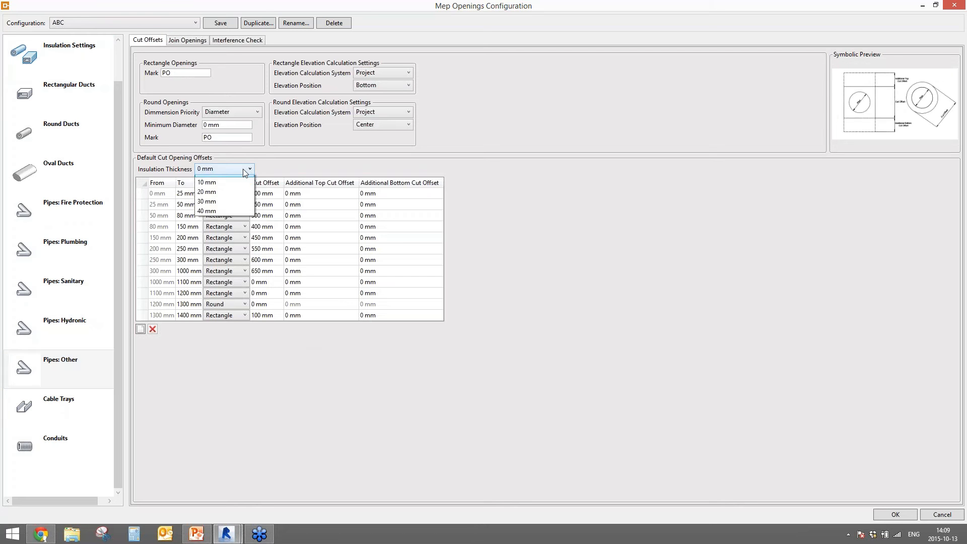
{"action": "left_click", "coordinate": [212, 182]}
{"action": "left_click", "coordinate": [140, 195]}
{"action": "left_click", "coordinate": [140, 209]}
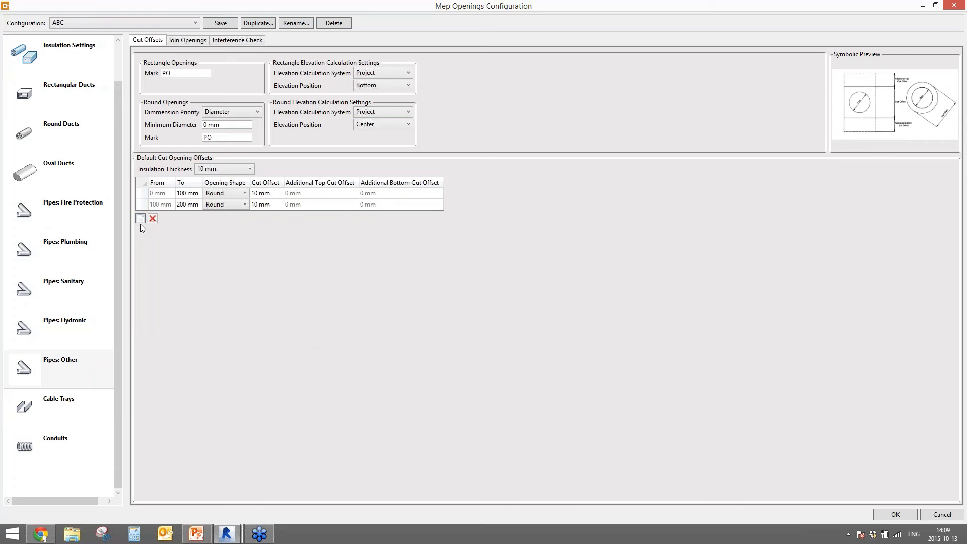
{"action": "left_click", "coordinate": [141, 218]}
{"action": "left_click", "coordinate": [140, 230]}
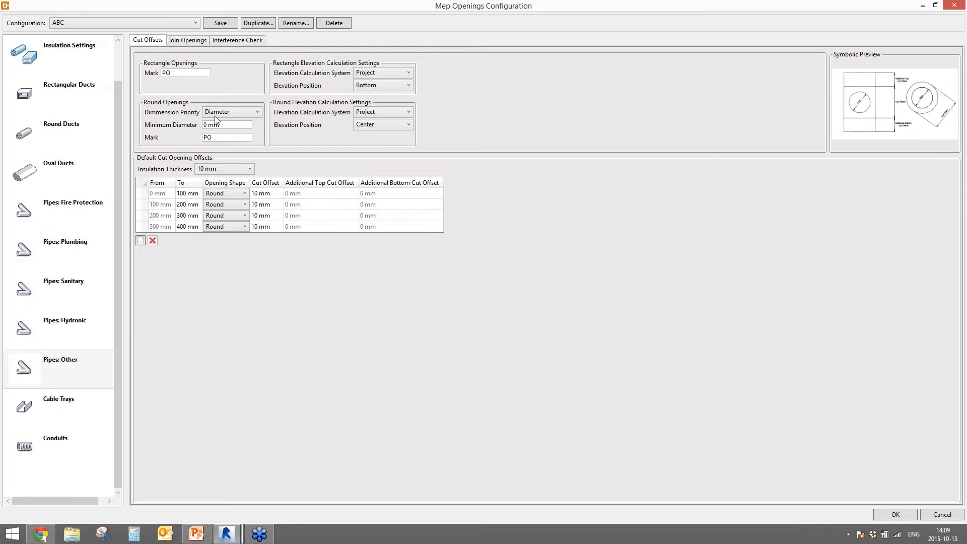
Add a join openings size range from 1000 to 1100 mm for Pipes: Other at 0 mm insulation thickness
{"action": "left_click", "coordinate": [180, 42]}
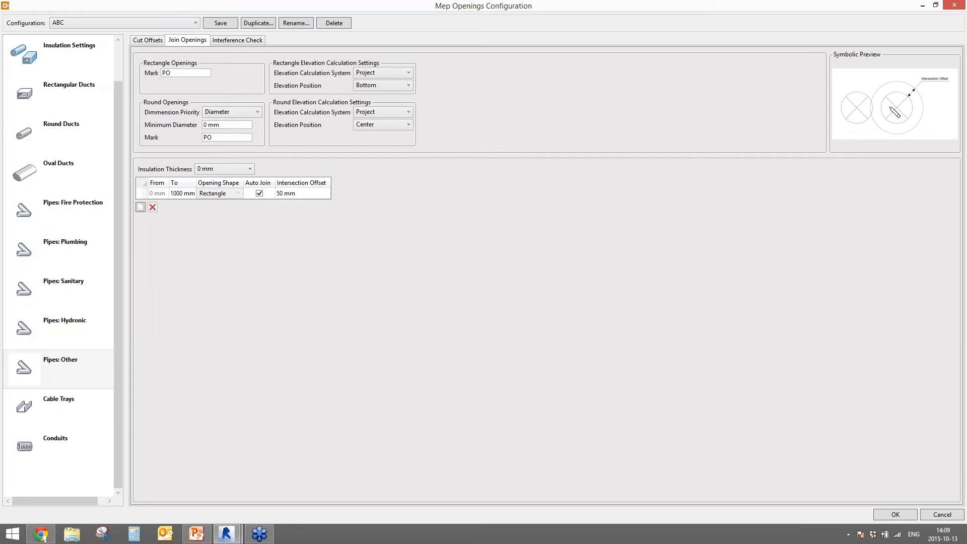
{"action": "mouse_move", "coordinate": [894, 111]}
{"action": "left_click", "coordinate": [313, 194]}
{"action": "left_click", "coordinate": [224, 195]}
{"action": "left_click", "coordinate": [141, 208]}
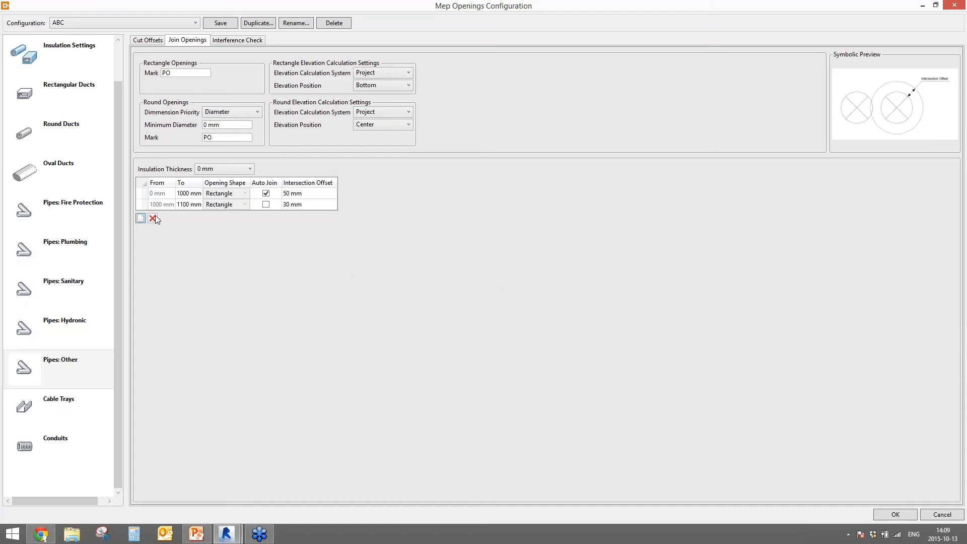
{"action": "left_click", "coordinate": [192, 194]}
Review the Full Interference setting of Pipes: Other and compare its rectangle and round opening marks with those of Pipes: Hydronic
{"action": "left_click", "coordinate": [148, 41]}
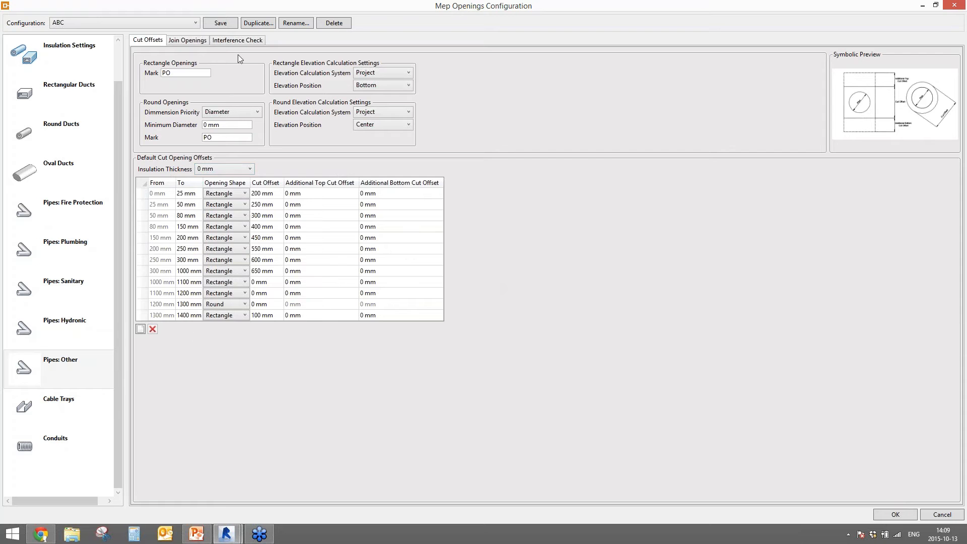
{"action": "left_click", "coordinate": [238, 41]}
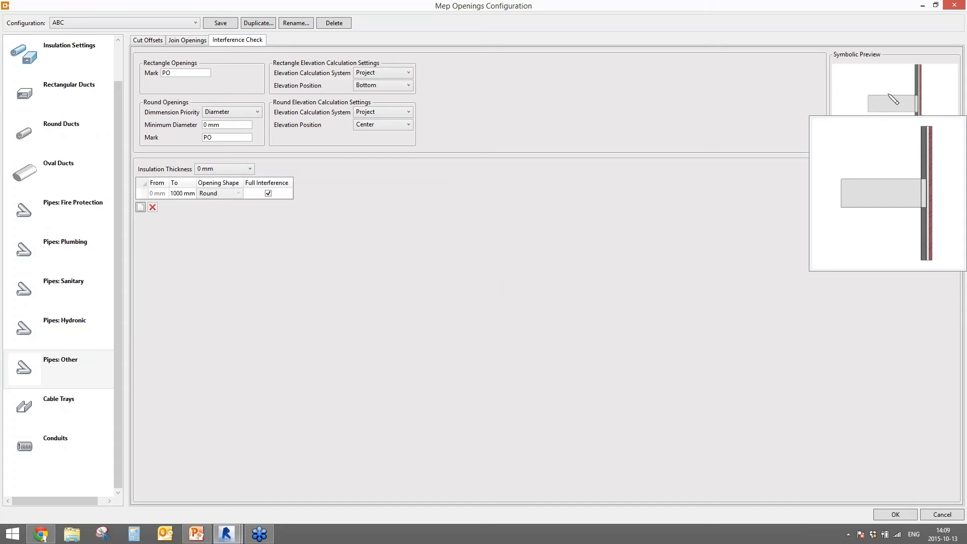
{"action": "mouse_move", "coordinate": [924, 123]}
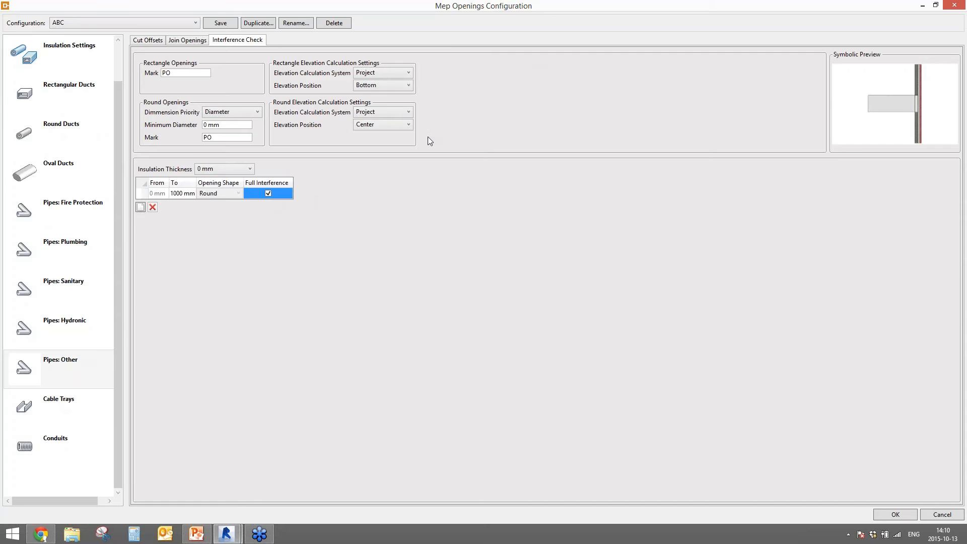
{"action": "double_click", "coordinate": [173, 76]}
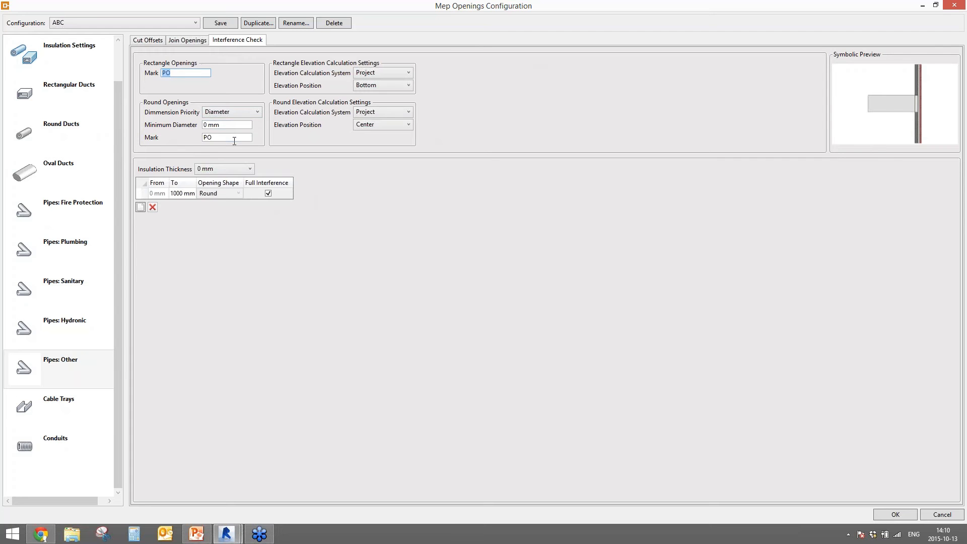
{"action": "left_click", "coordinate": [233, 138]}
{"action": "double_click", "coordinate": [185, 74]}
{"action": "left_click", "coordinate": [73, 330]}
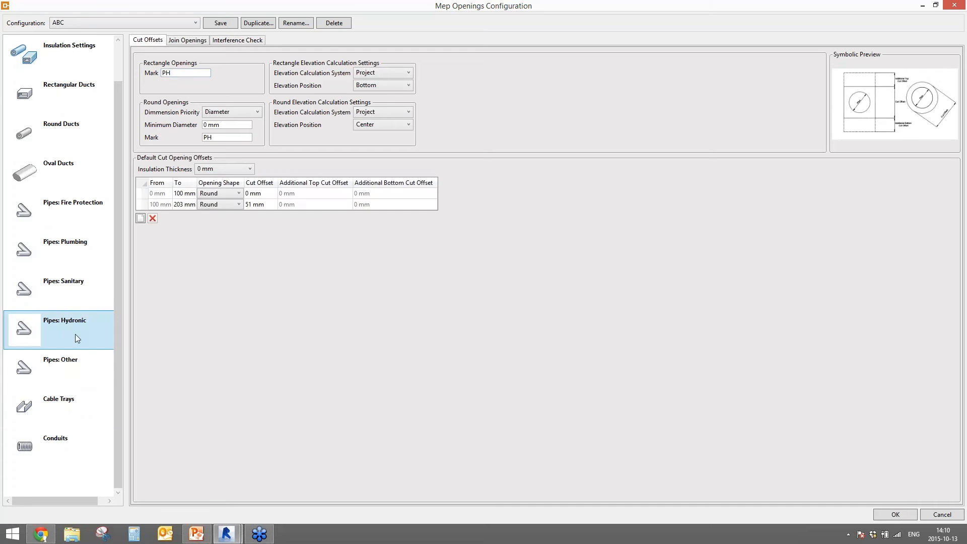
{"action": "double_click", "coordinate": [163, 72]}
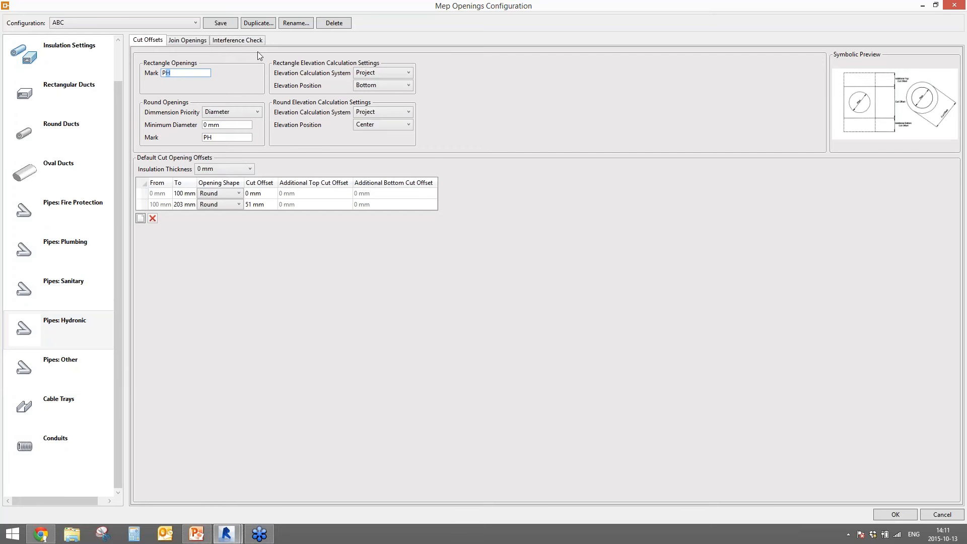
{"action": "left_click", "coordinate": [55, 368]}
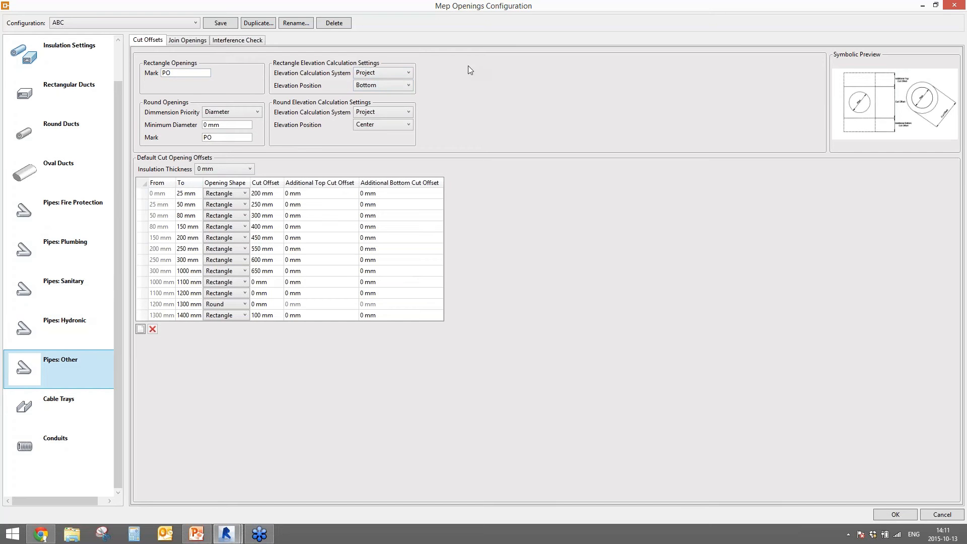
Review the available elevation calculation systems and elevation positions for rectangle openings of Pipes: Other
{"action": "left_click", "coordinate": [404, 73]}
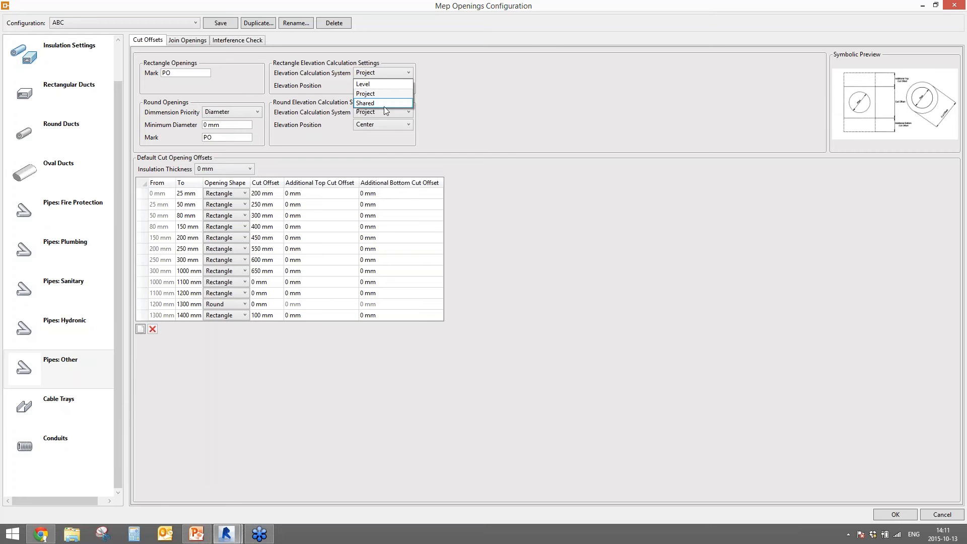
{"action": "mouse_move", "coordinate": [376, 102]}
{"action": "left_click", "coordinate": [499, 104]}
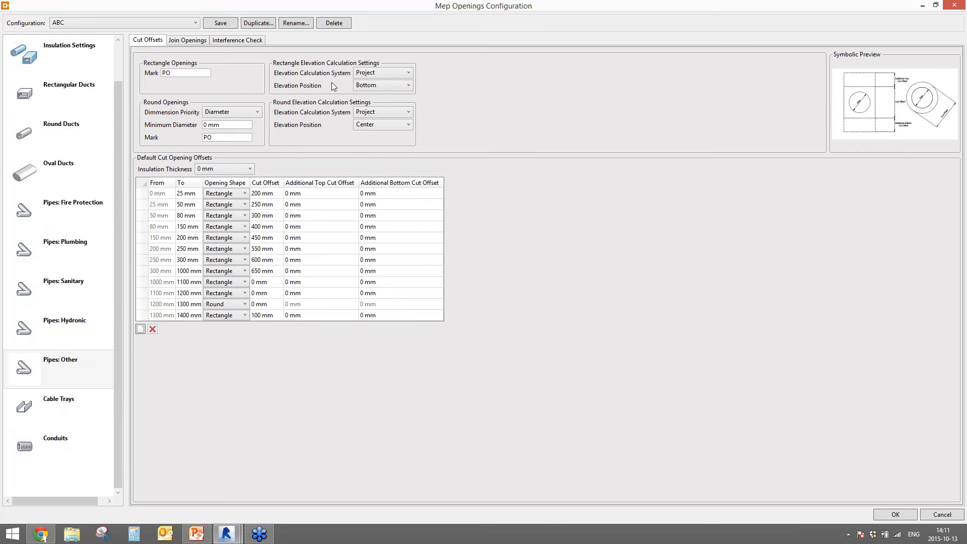
{"action": "mouse_move", "coordinate": [332, 86]}
{"action": "left_click", "coordinate": [403, 86]}
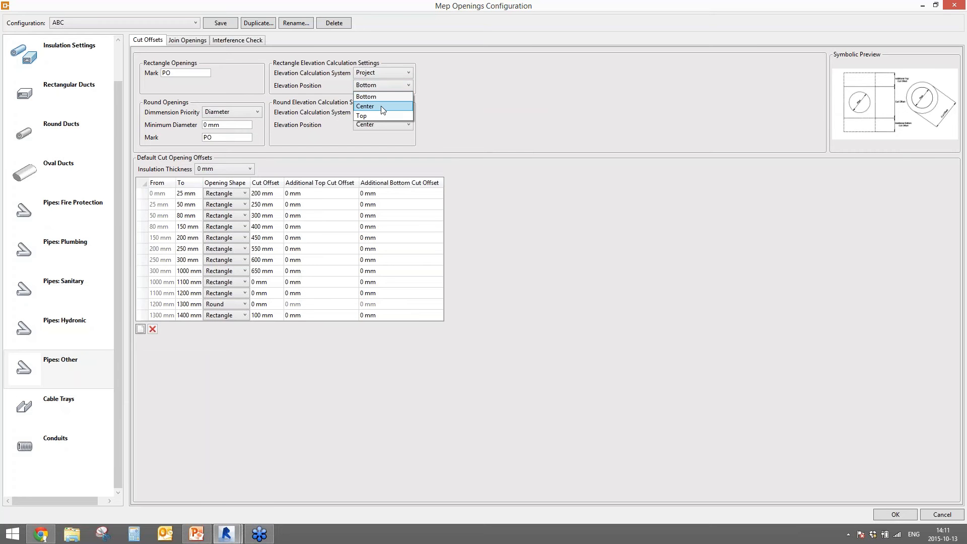
{"action": "left_click", "coordinate": [469, 125]}
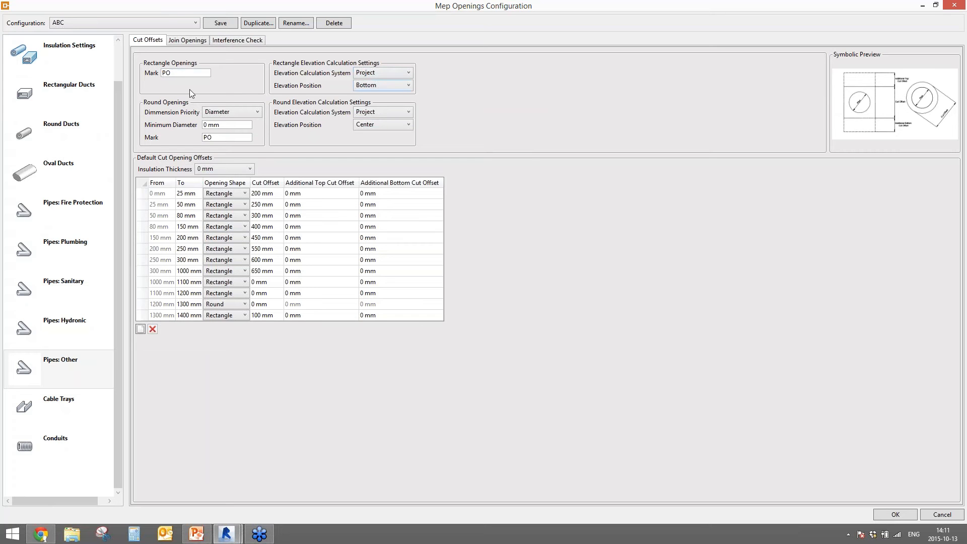
Check the rectangle and round opening marks of Pipes: Other and save the ABC configuration
{"action": "double_click", "coordinate": [175, 74]}
{"action": "double_click", "coordinate": [231, 137]}
{"action": "left_click", "coordinate": [220, 24]}
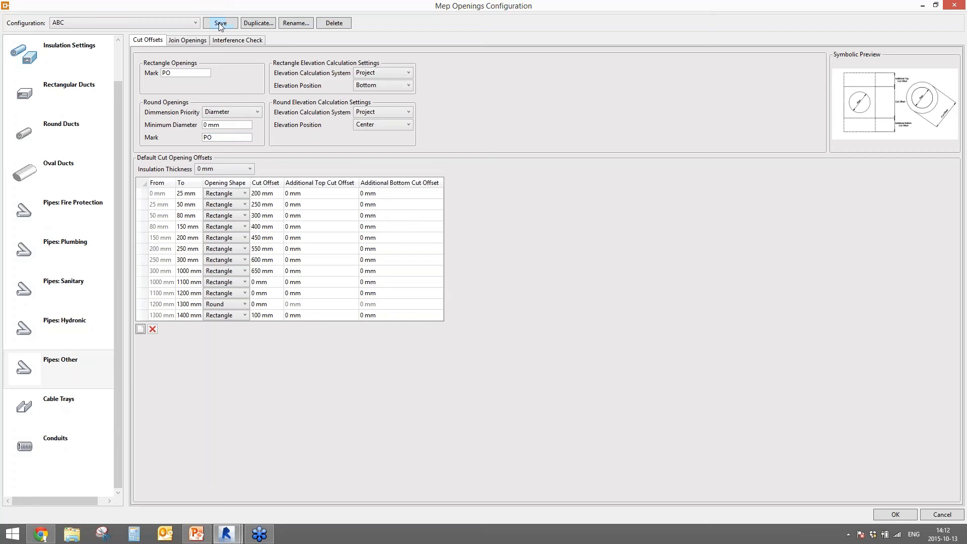
Check the list of available configurations, keep ABC selected and accept the MEP openings configuration
{"action": "left_click", "coordinate": [194, 22]}
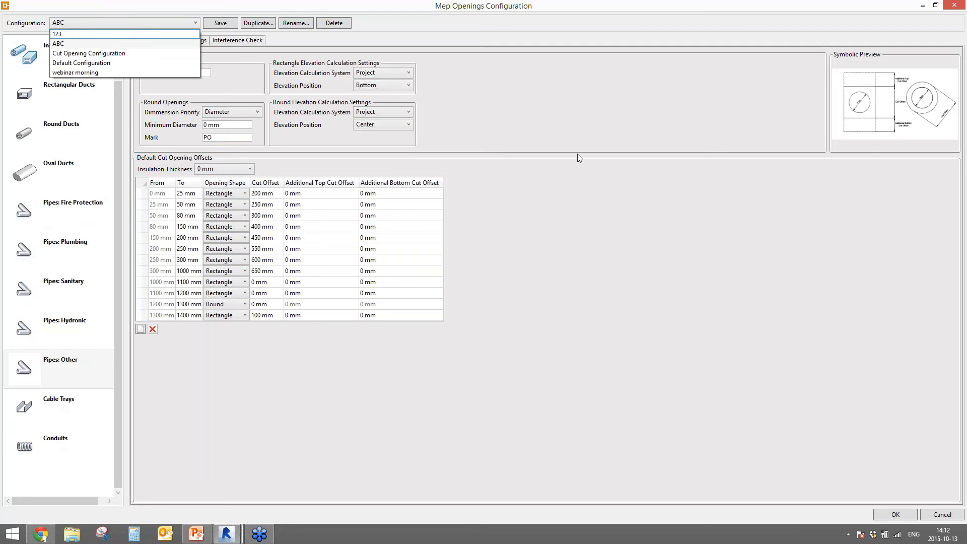
{"action": "left_click", "coordinate": [591, 197]}
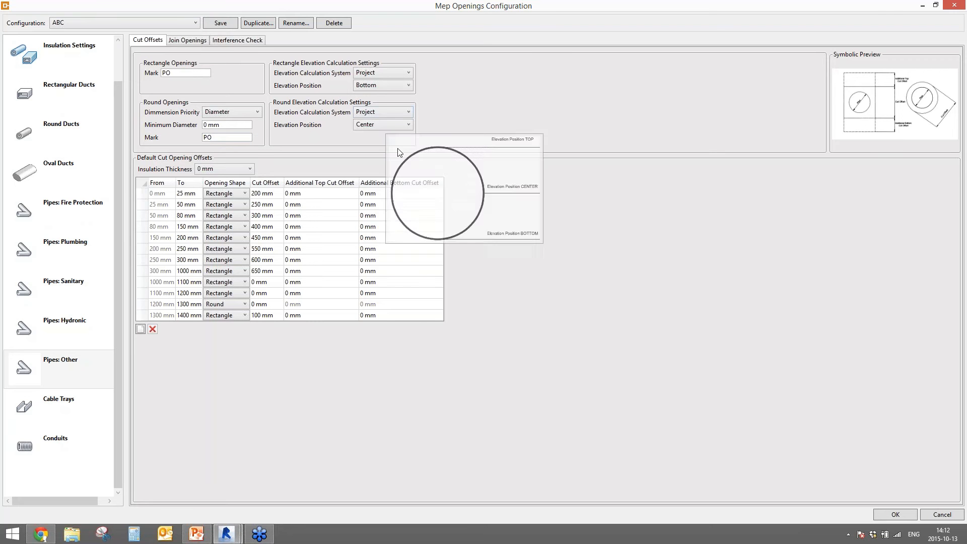
{"action": "left_click", "coordinate": [891, 515]}
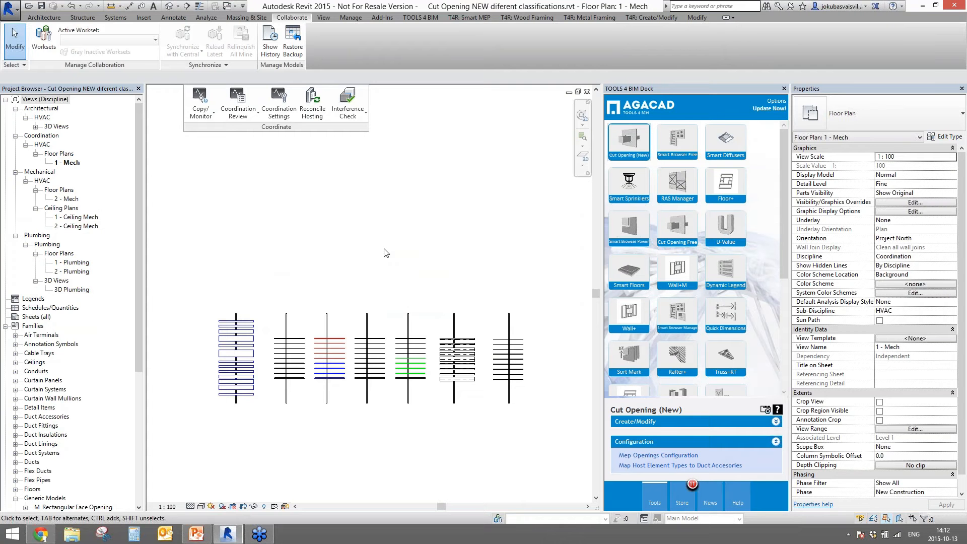
{"action": "left_click", "coordinate": [348, 101]}
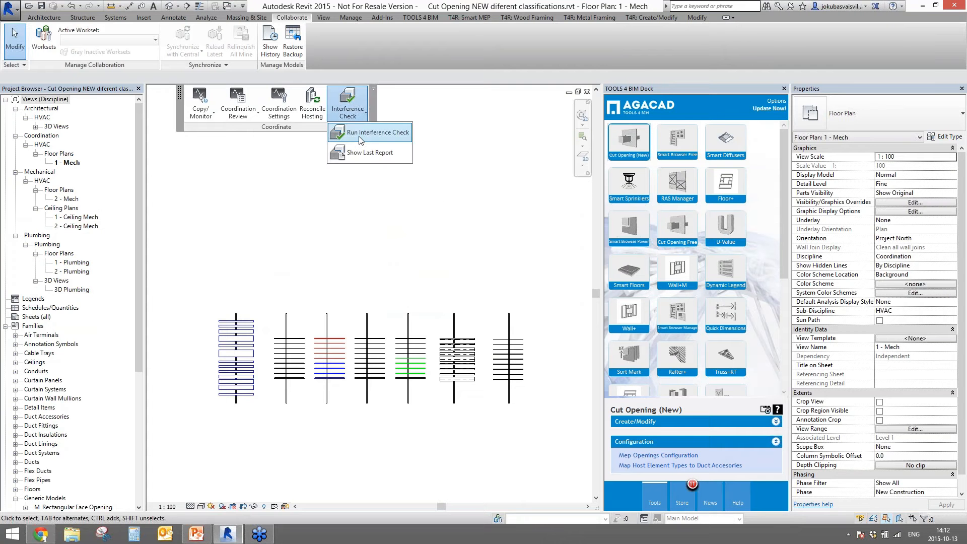
{"action": "left_click", "coordinate": [422, 141]}
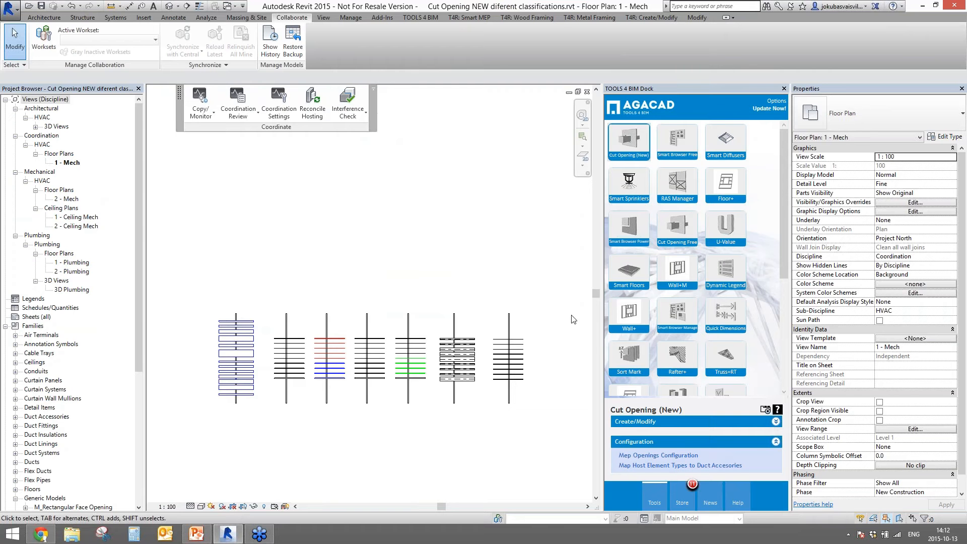
Start reading interference check data in Cut Opening and load the Cut Opening.html report from the Desktop
{"action": "left_click", "coordinate": [630, 422]}
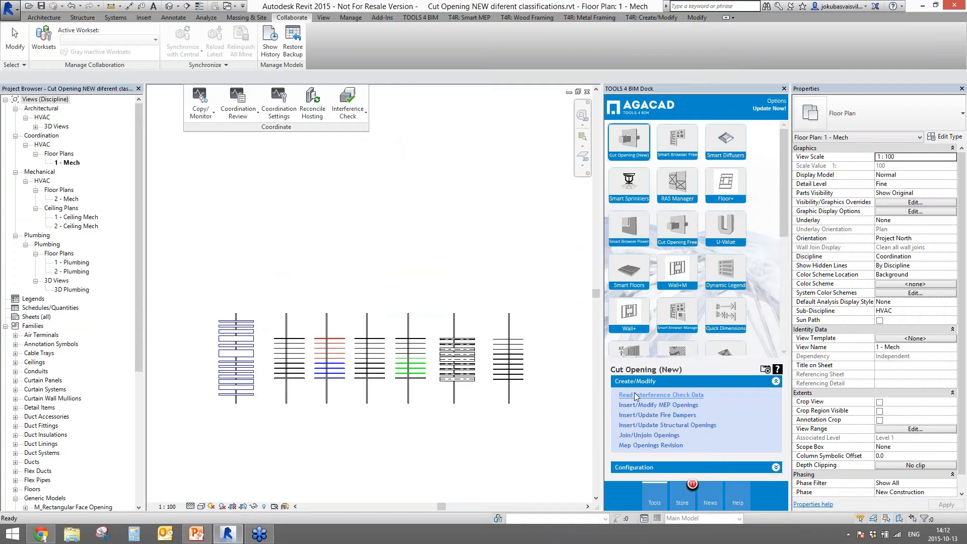
{"action": "left_click", "coordinate": [641, 399]}
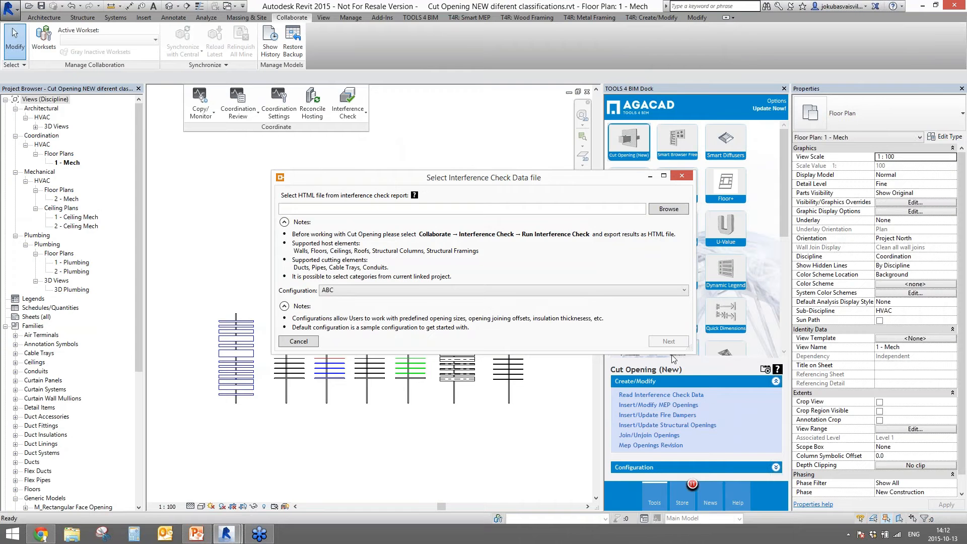
{"action": "left_click_drag", "start_coordinate": [436, 176], "coordinate": [434, 87]}
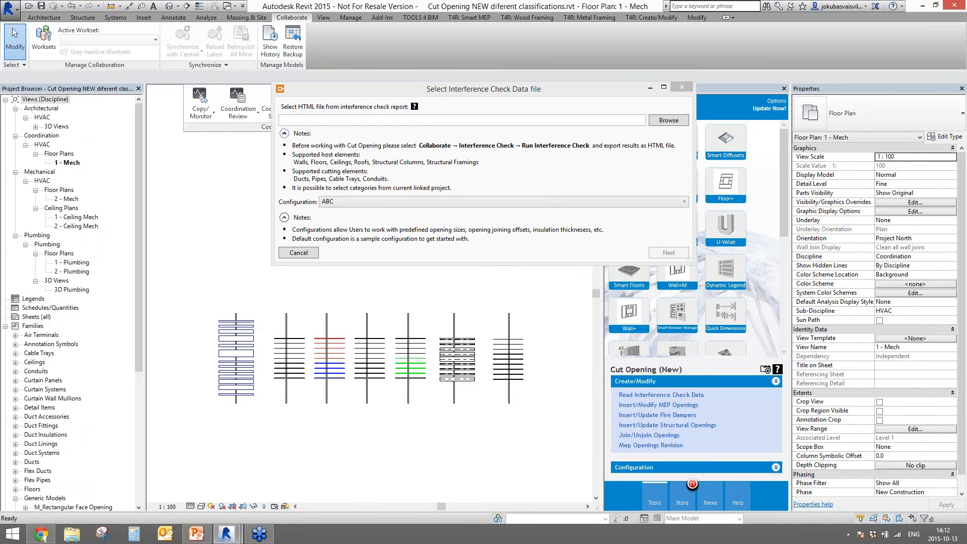
{"action": "left_click_drag", "start_coordinate": [545, 88], "coordinate": [452, 186]}
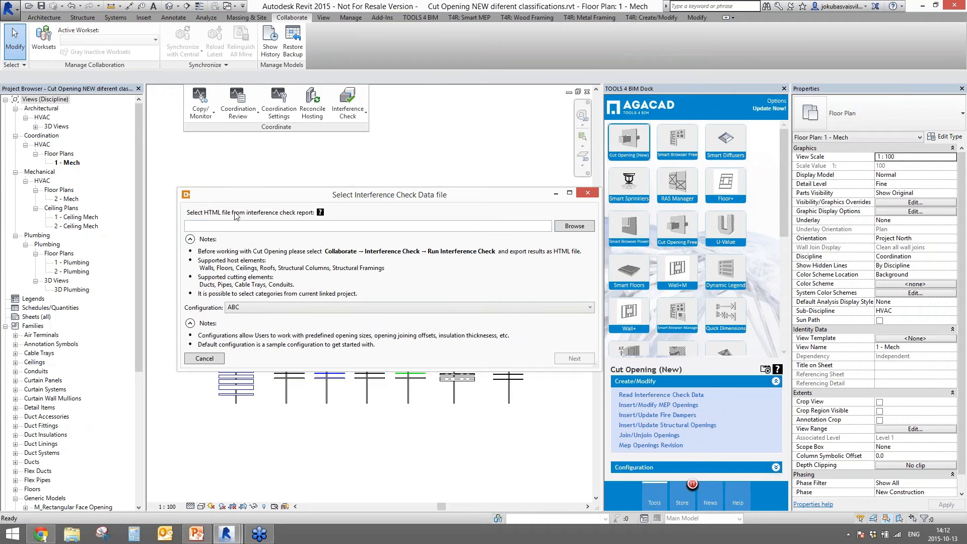
{"action": "left_click", "coordinate": [566, 227]}
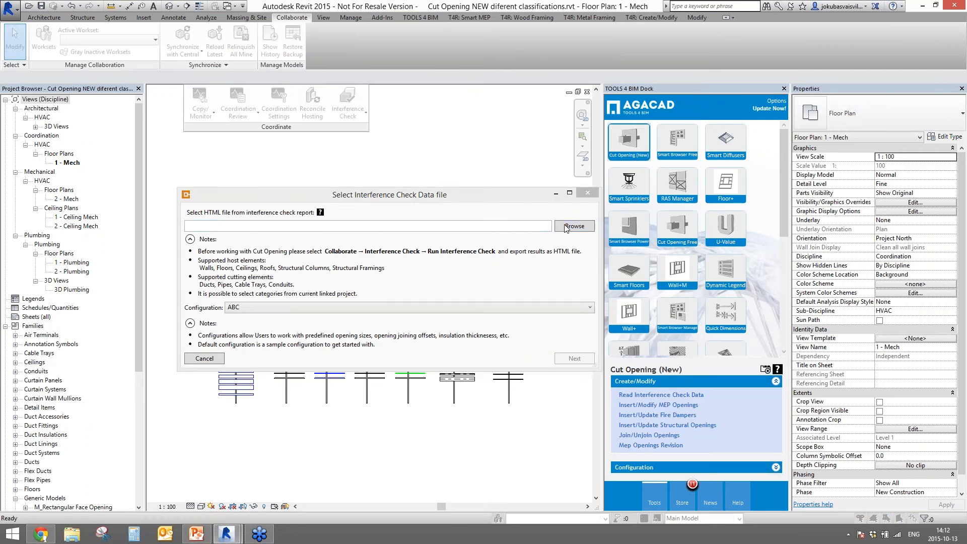
{"action": "left_click", "coordinate": [650, 225]}
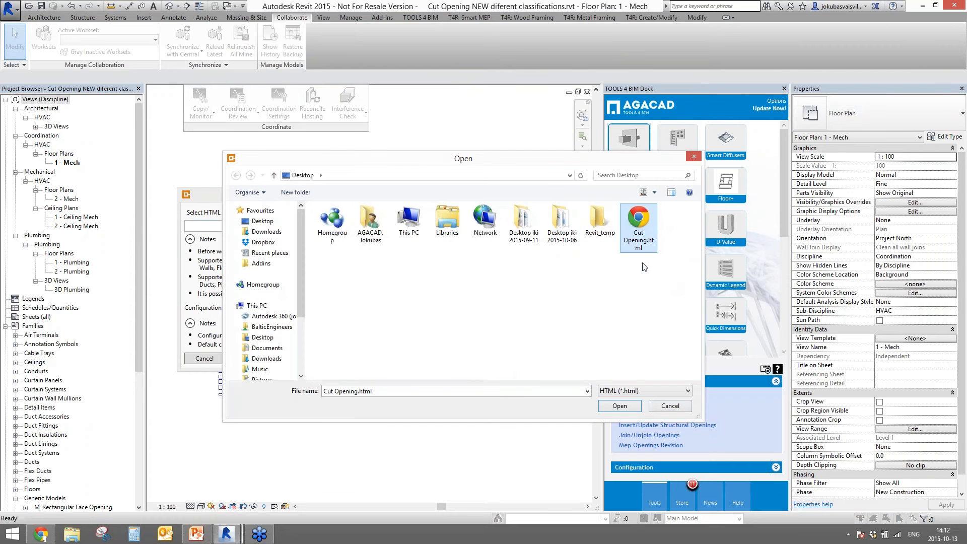
{"action": "left_click", "coordinate": [619, 406]}
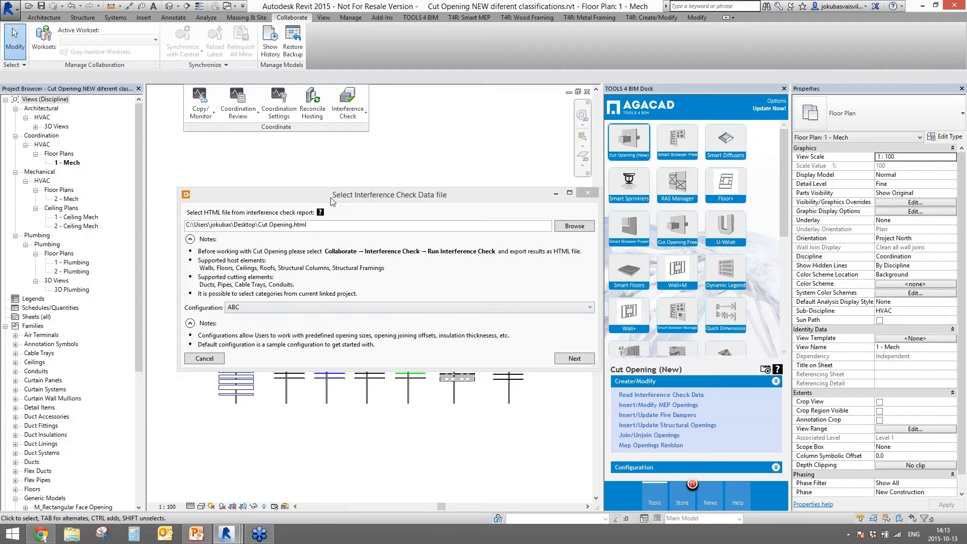
Choose Default Configuration for the interference data and add all missing opening configurations for conduit sizes
{"action": "left_click_drag", "start_coordinate": [330, 197], "coordinate": [329, 87]}
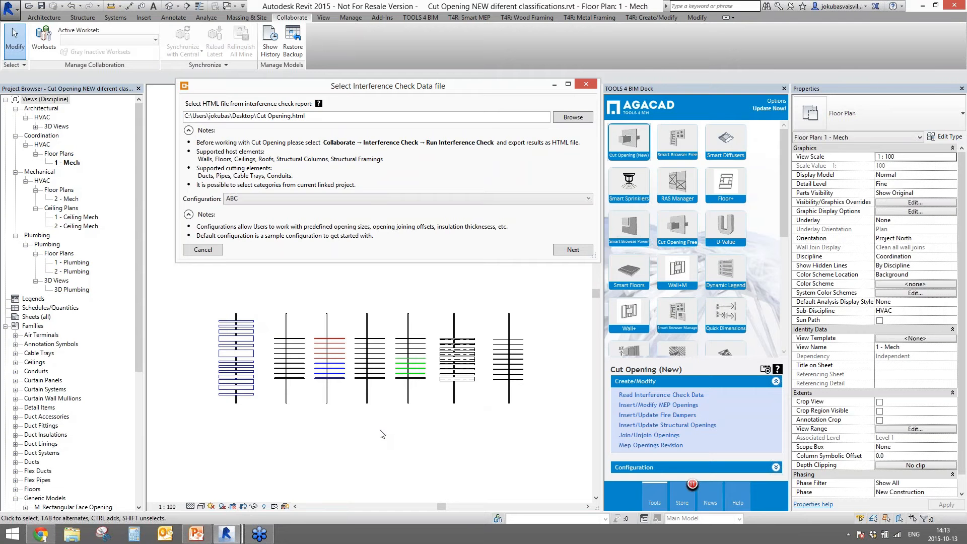
{"action": "left_click", "coordinate": [337, 199]}
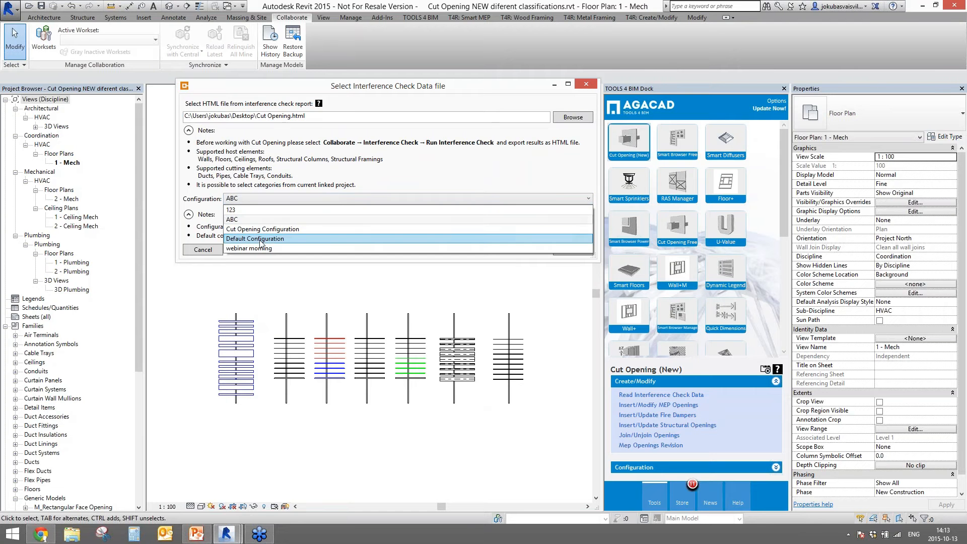
{"action": "left_click", "coordinate": [261, 241]}
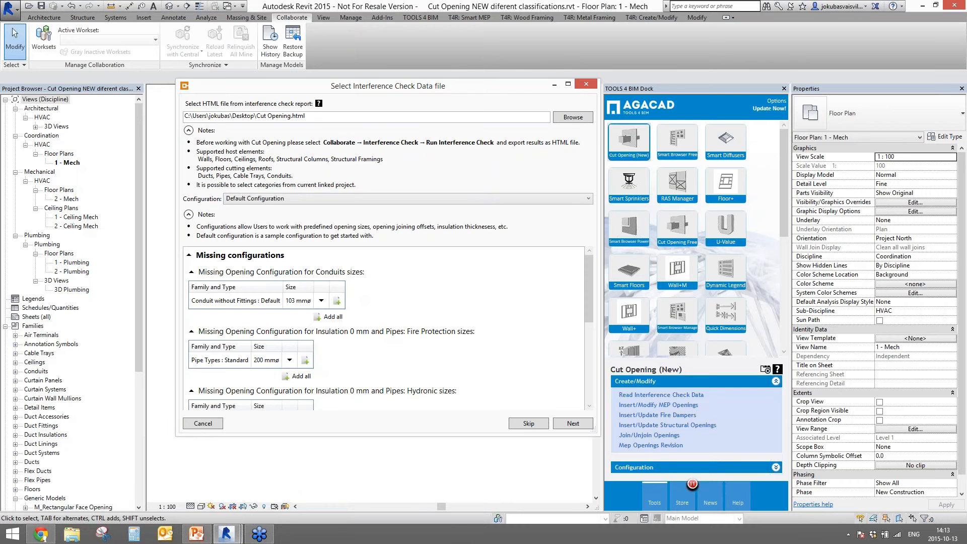
{"action": "mouse_move", "coordinate": [590, 287]}
{"action": "left_mouse_down"}
{"action": "mouse_move", "coordinate": [589, 341]}
{"action": "mouse_move", "coordinate": [587, 278]}
{"action": "mouse_move", "coordinate": [584, 379]}
{"action": "mouse_move", "coordinate": [599, 287]}
{"action": "left_mouse_up"}
{"action": "left_click", "coordinate": [332, 316]}
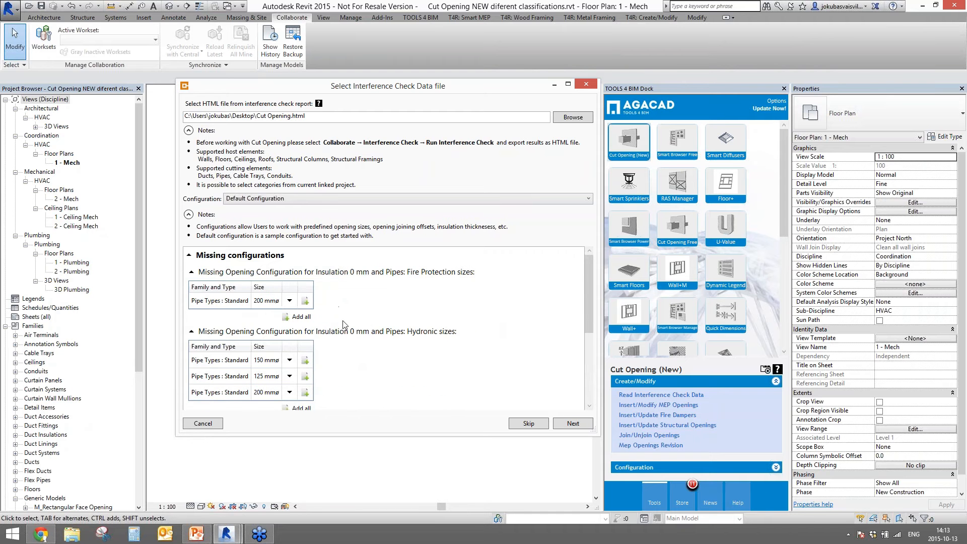
Review the configuration of Conduits and examine the newly added size range in its cut offsets
{"action": "scroll", "coordinate": [347, 325], "scroll_direction": "down", "scroll_amount": 6}
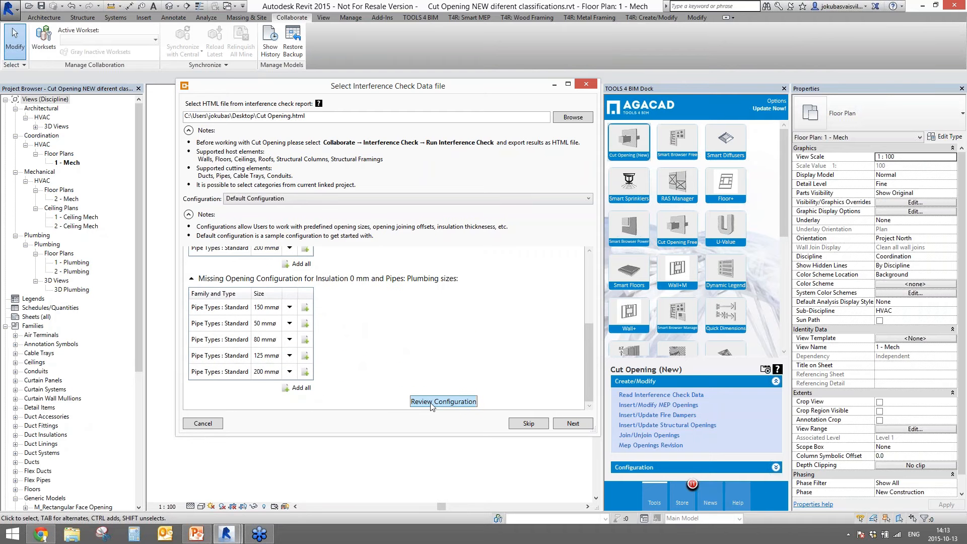
{"action": "left_click", "coordinate": [443, 402]}
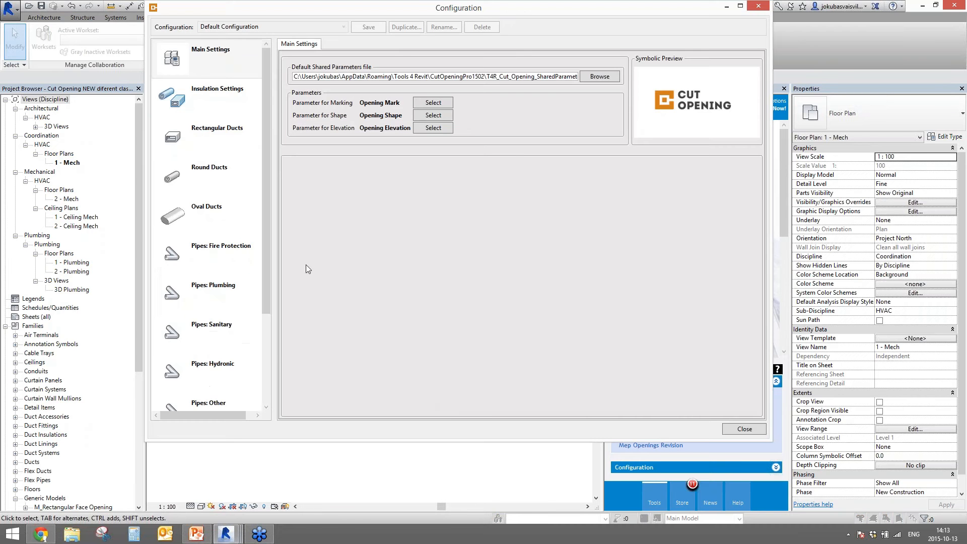
{"action": "left_click_drag", "start_coordinate": [267, 138], "coordinate": [264, 330]}
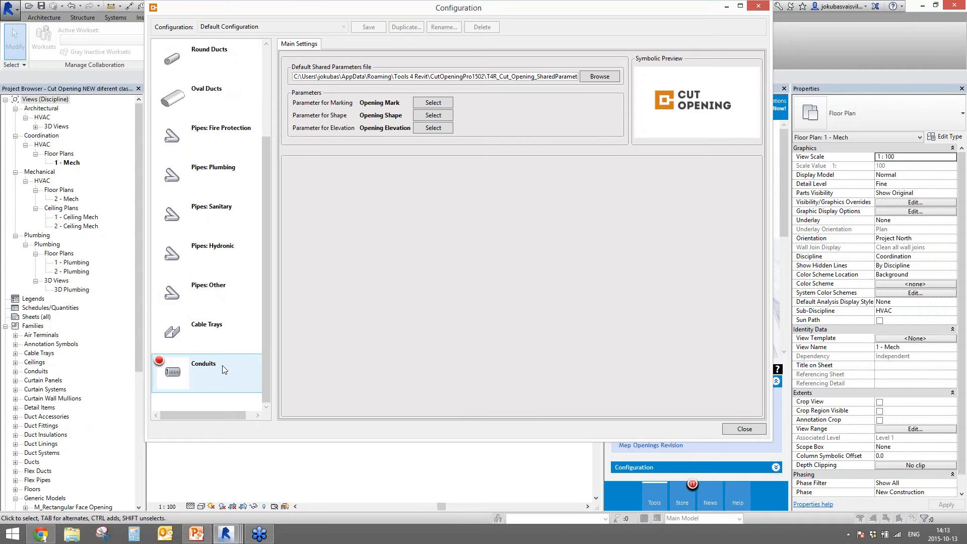
{"action": "mouse_move", "coordinate": [159, 362]}
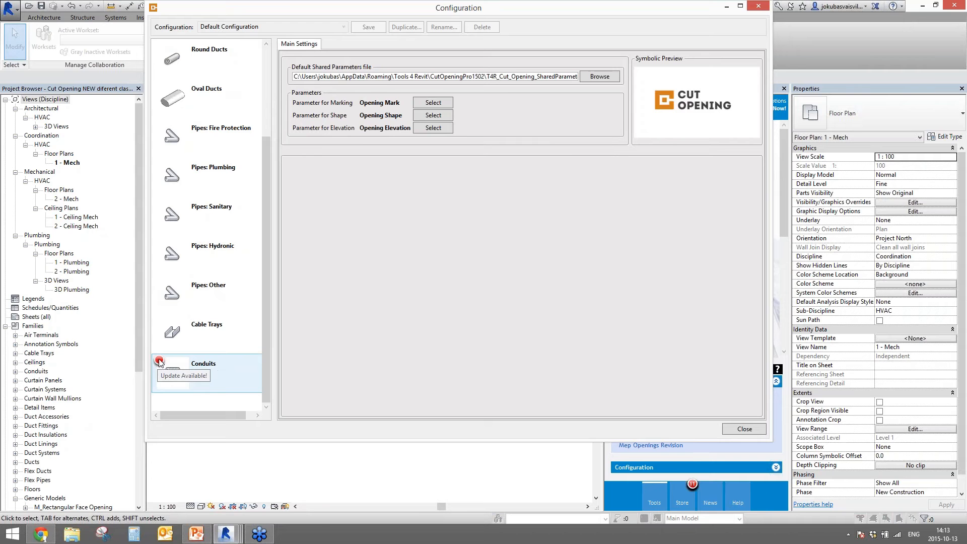
{"action": "left_click", "coordinate": [213, 377]}
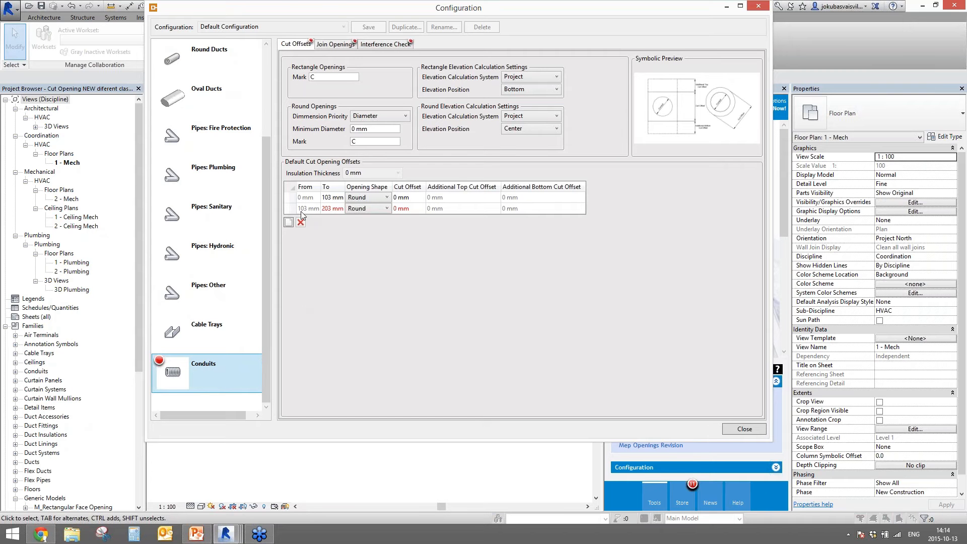
{"action": "left_click", "coordinate": [327, 209]}
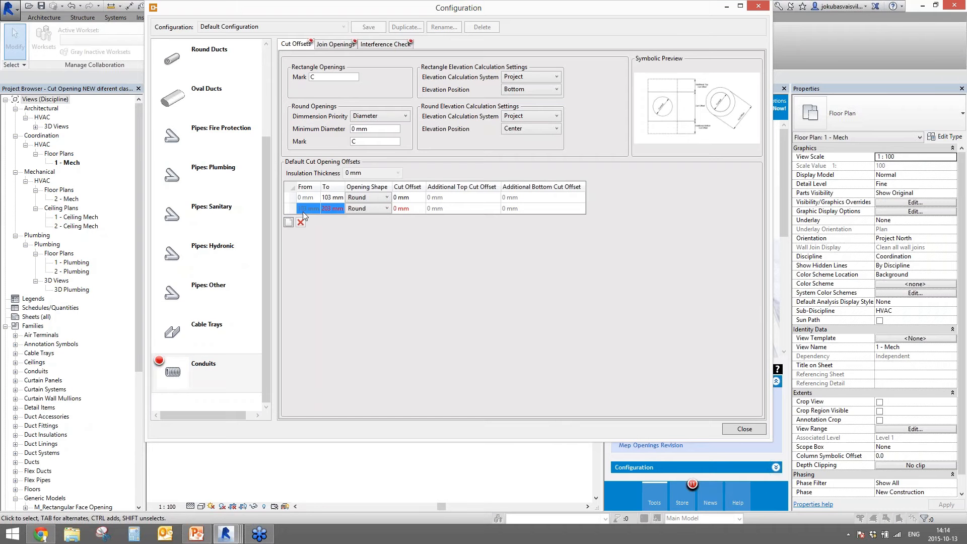
{"action": "left_click", "coordinate": [418, 212]}
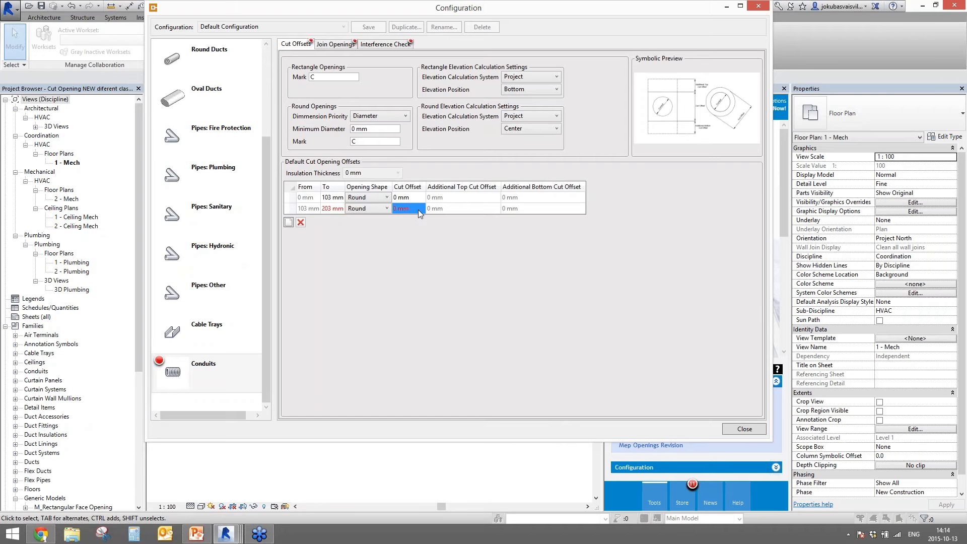
{"action": "left_click", "coordinate": [449, 211]}
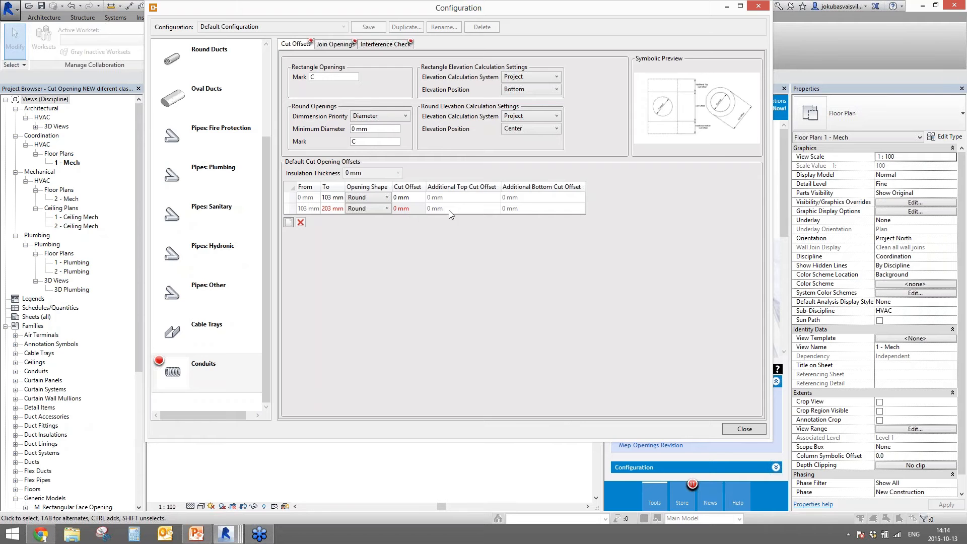
{"action": "left_click", "coordinate": [409, 210]}
Check the added conduit size range in the join openings and interference check settings, and close the configuration review
{"action": "left_click", "coordinate": [335, 46]}
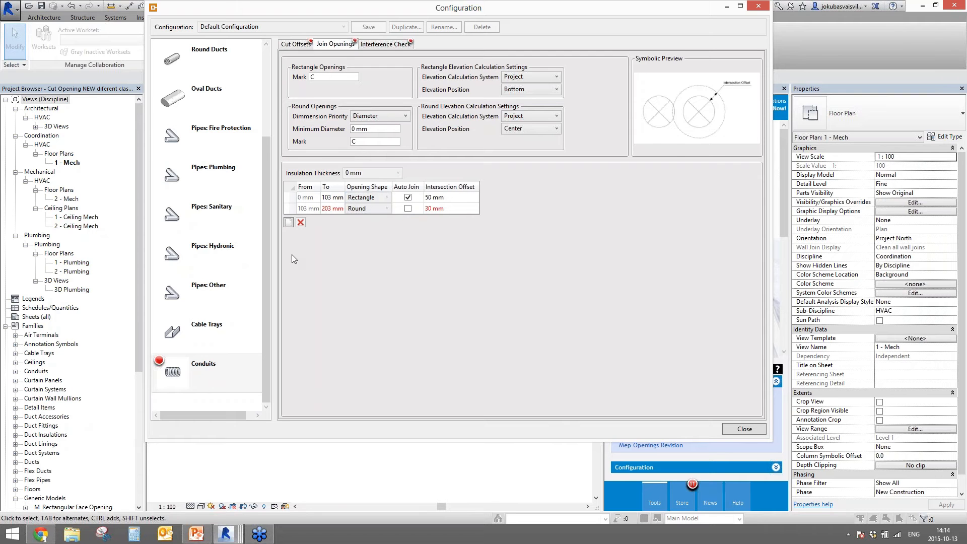
{"action": "left_click", "coordinate": [387, 44]}
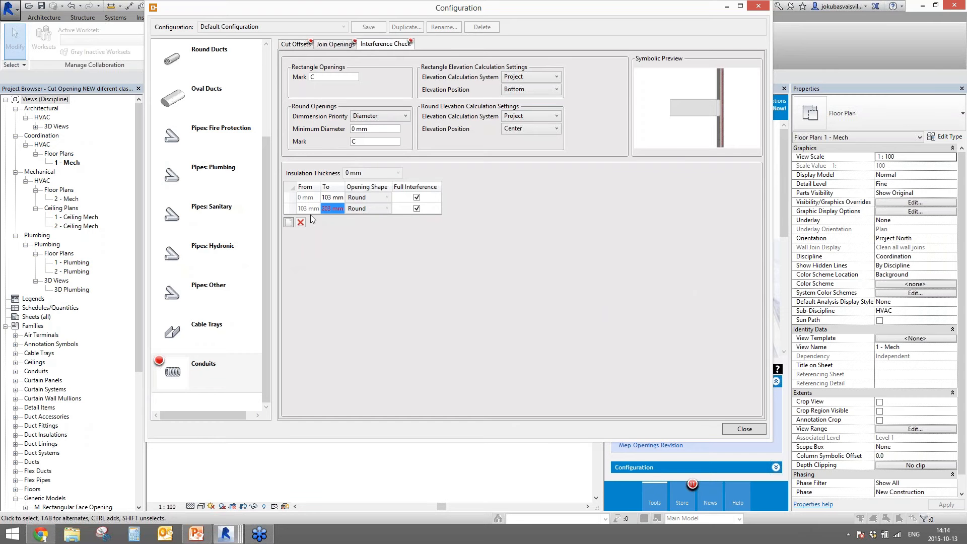
{"action": "left_click", "coordinate": [739, 432]}
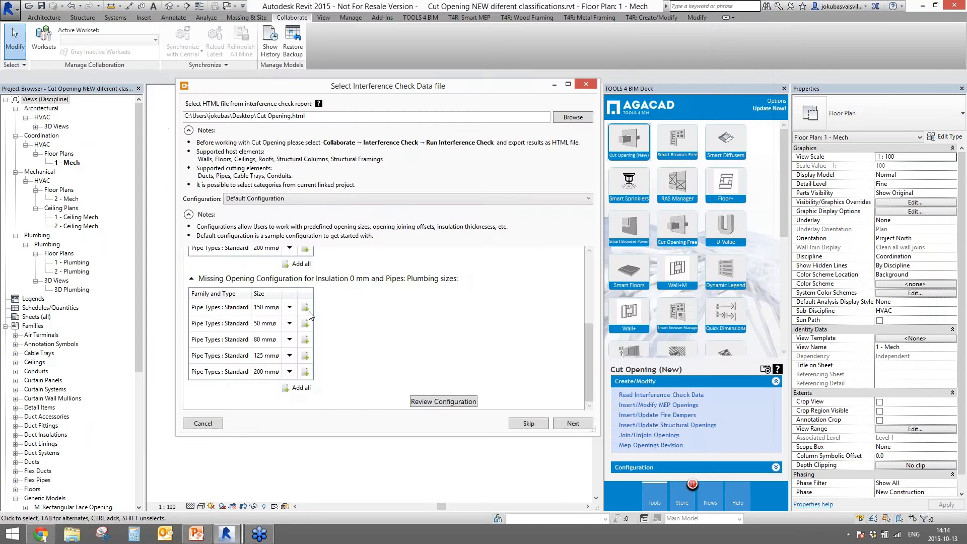
Add the missing 200 mm size for Pipes: Fire Protection and all missing sizes for Pipes: Hydronic
{"action": "scroll", "coordinate": [576, 345], "scroll_direction": "up", "scroll_amount": 5}
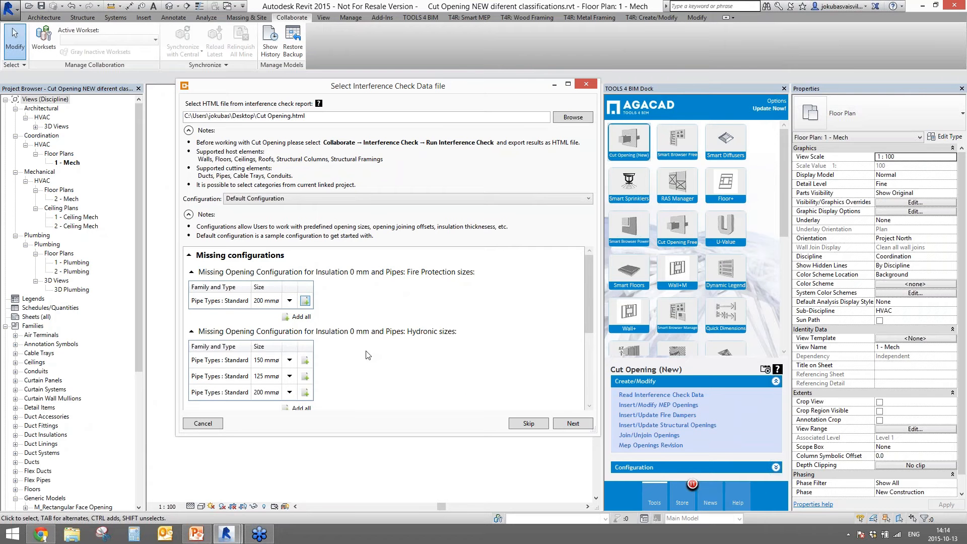
{"action": "left_click", "coordinate": [305, 301]}
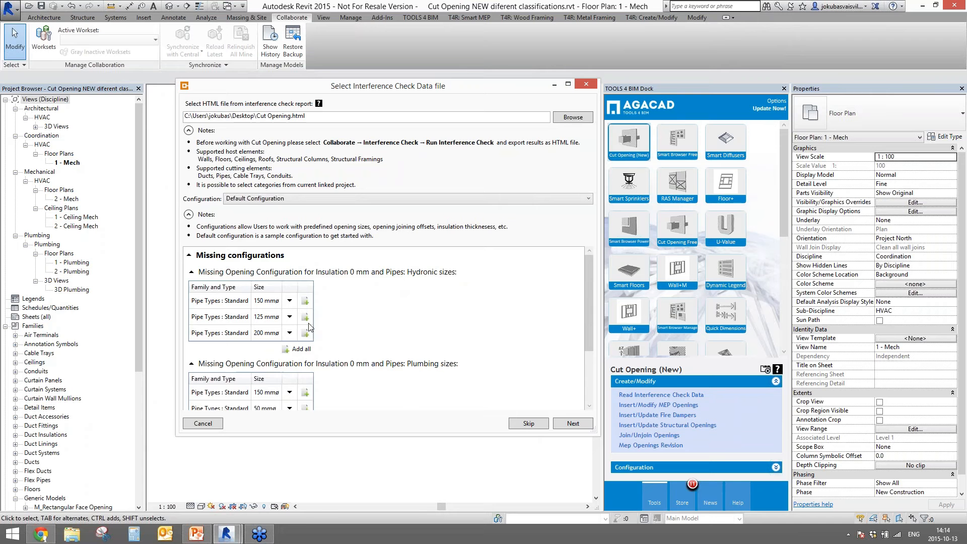
{"action": "left_click", "coordinate": [300, 349]}
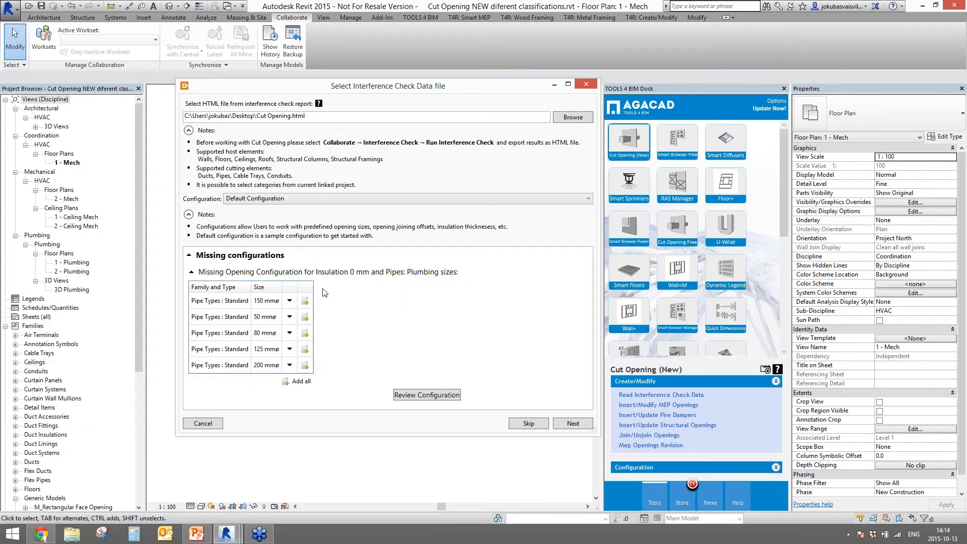
Review the configuration again and examine the added size range in the cut offsets of Pipes: Fire Protection
{"action": "left_click", "coordinate": [426, 395]}
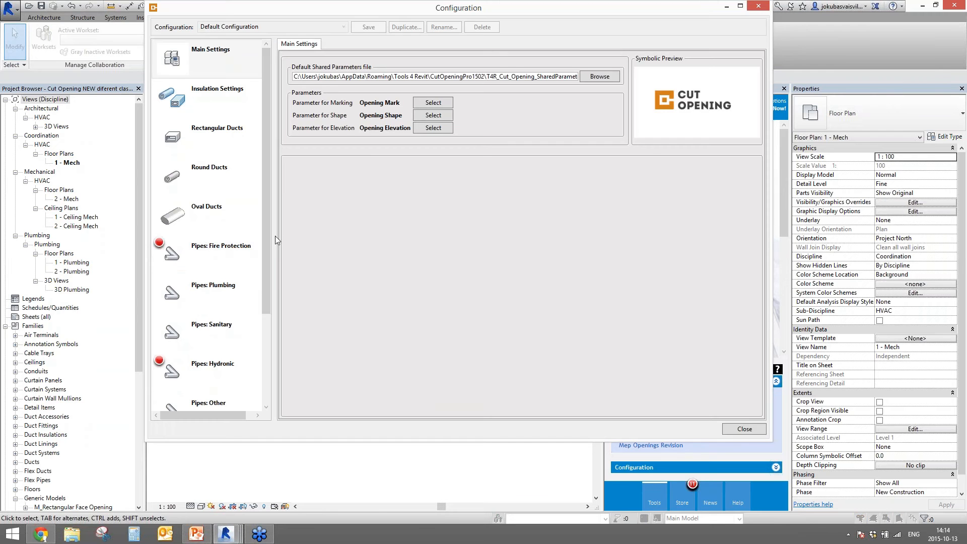
{"action": "left_click", "coordinate": [194, 250]}
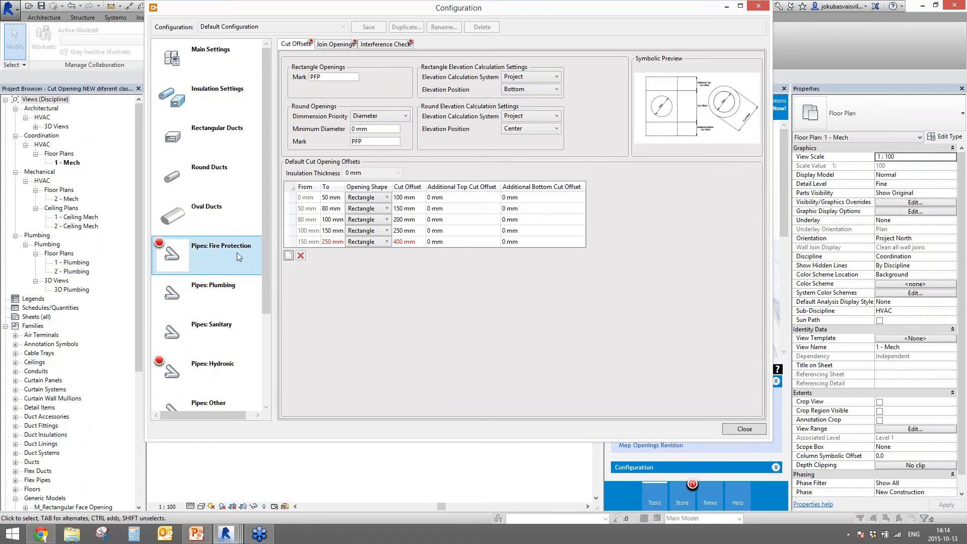
{"action": "left_click", "coordinate": [310, 242]}
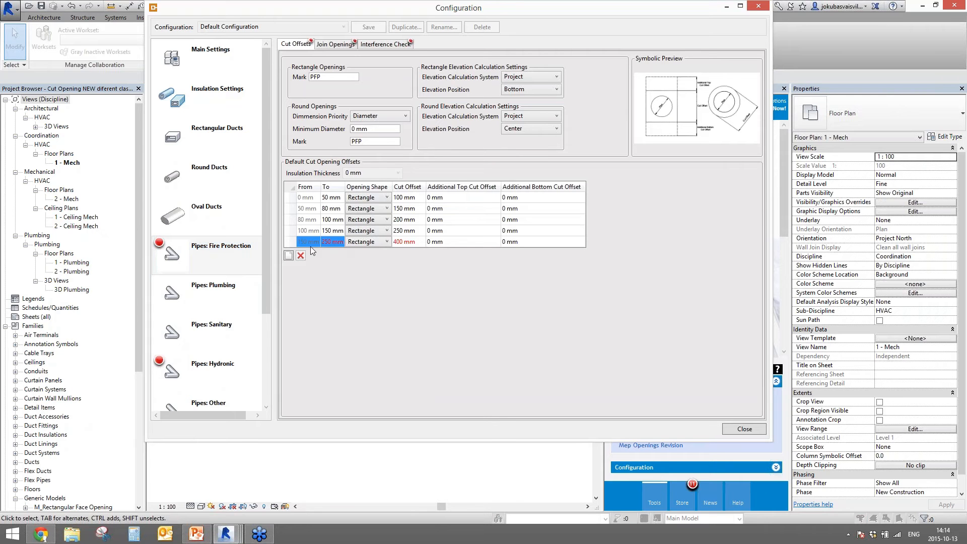
{"action": "left_click", "coordinate": [482, 241]}
{"action": "left_click", "coordinate": [524, 242]}
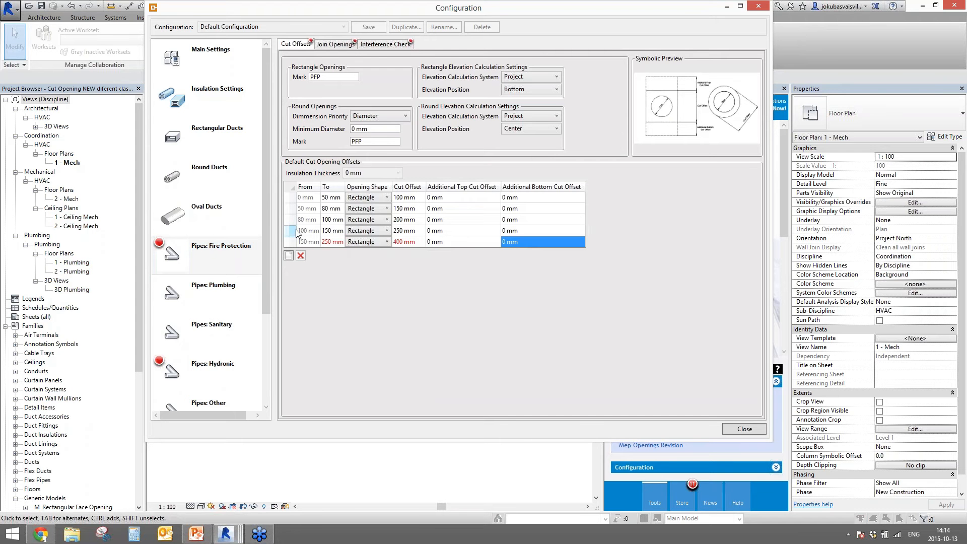
{"action": "left_click", "coordinate": [743, 429]}
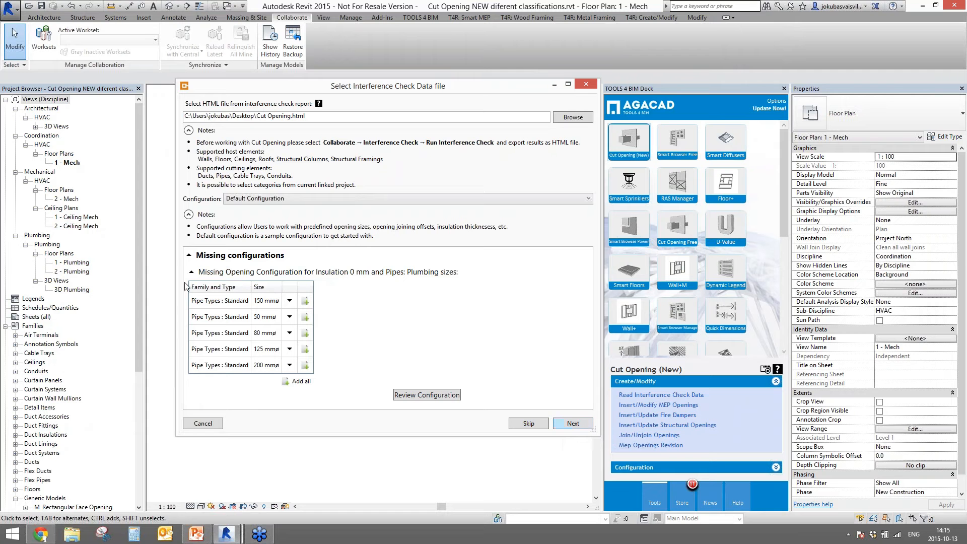
Examine the element IDs behind each missing Pipes: Plumbing size, from 50 to 200 mm
{"action": "left_click", "coordinate": [289, 302]}
{"action": "left_click", "coordinate": [289, 347]}
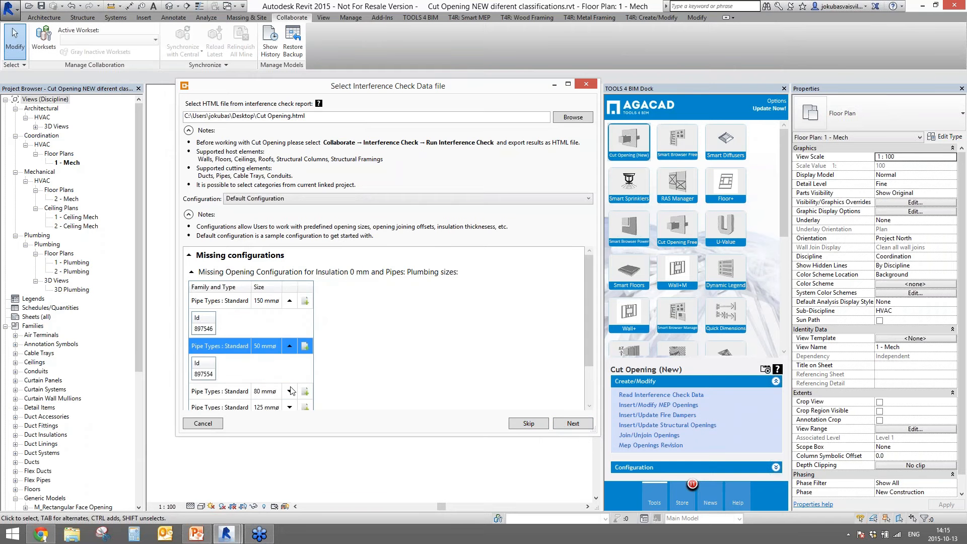
{"action": "left_click", "coordinate": [290, 390]}
{"action": "scroll", "coordinate": [295, 379], "scroll_direction": "down", "scroll_amount": 4}
{"action": "left_click", "coordinate": [290, 356]}
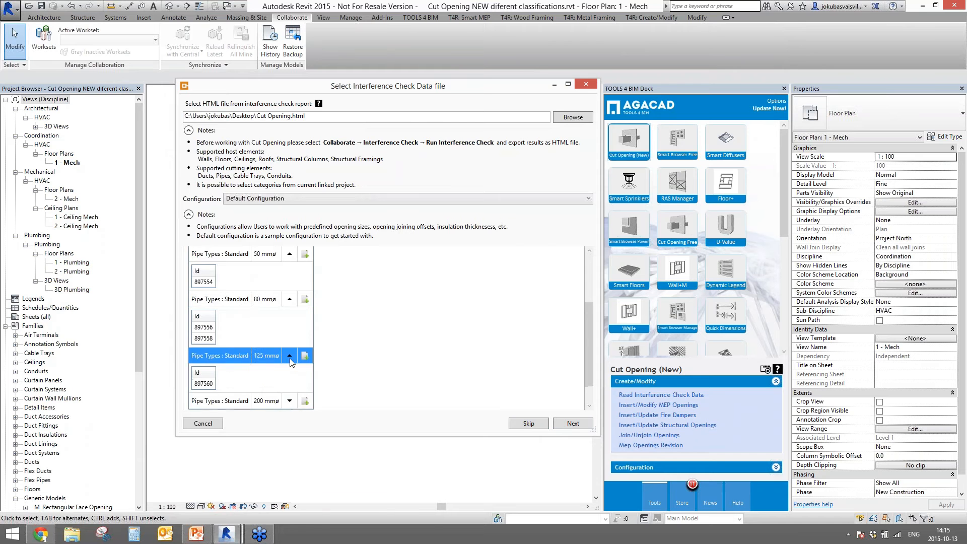
{"action": "left_click", "coordinate": [290, 401]}
{"action": "scroll", "coordinate": [323, 378], "scroll_direction": "down", "scroll_amount": 2}
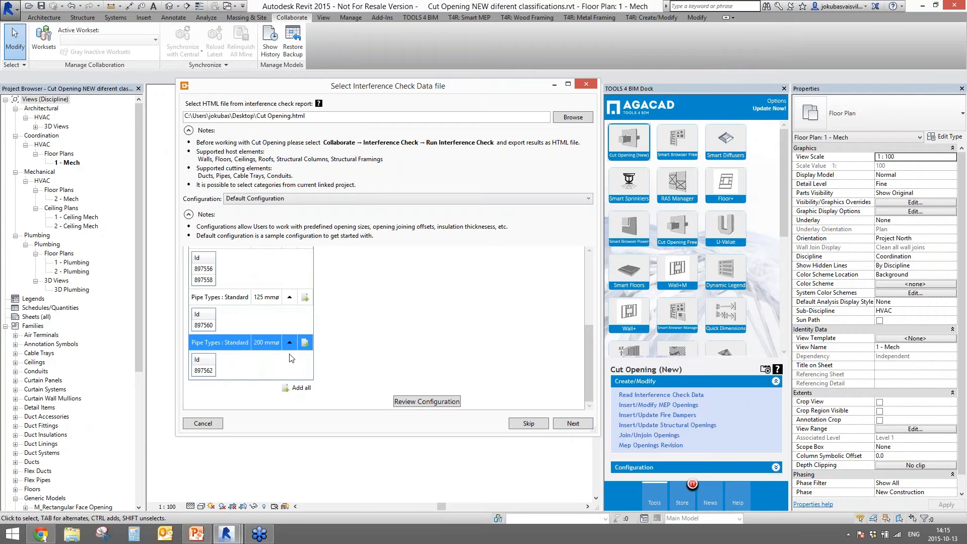
{"action": "scroll", "coordinate": [325, 340], "scroll_direction": "up", "scroll_amount": 10}
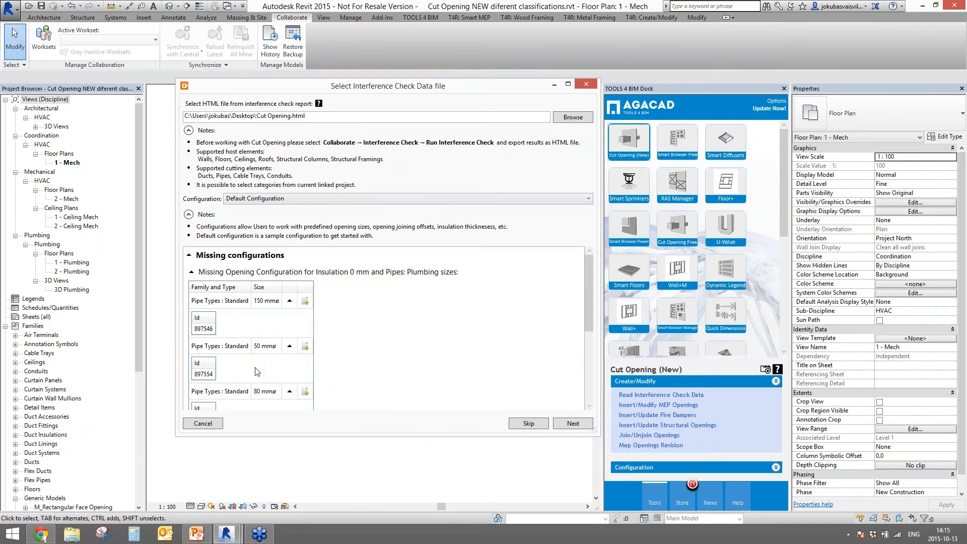
{"action": "scroll", "coordinate": [258, 372], "scroll_direction": "down", "scroll_amount": 5}
{"action": "scroll", "coordinate": [260, 365], "scroll_direction": "up", "scroll_amount": 5}
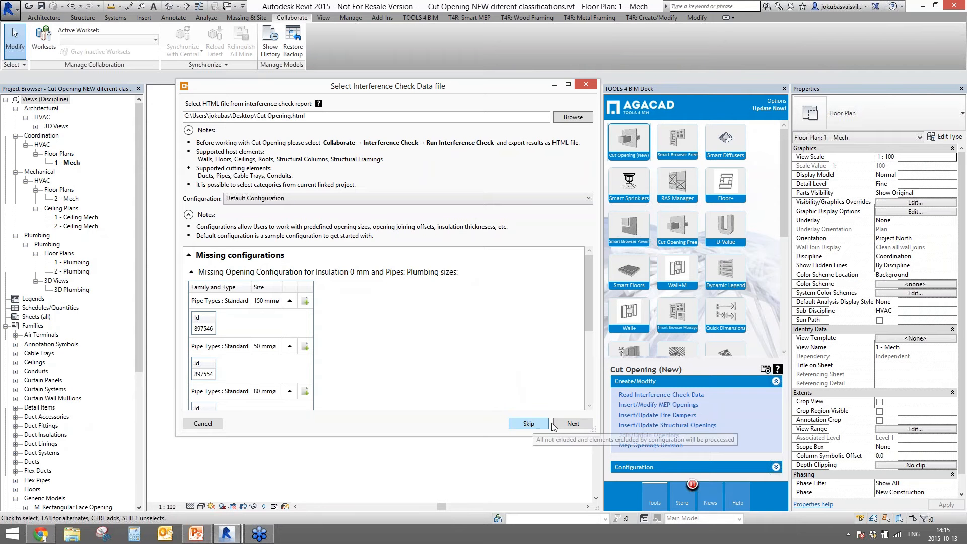
Load the interference data without adding the missing plumbing sizes, and look over its offset and elevation columns and grouping options
{"action": "left_click", "coordinate": [573, 423]}
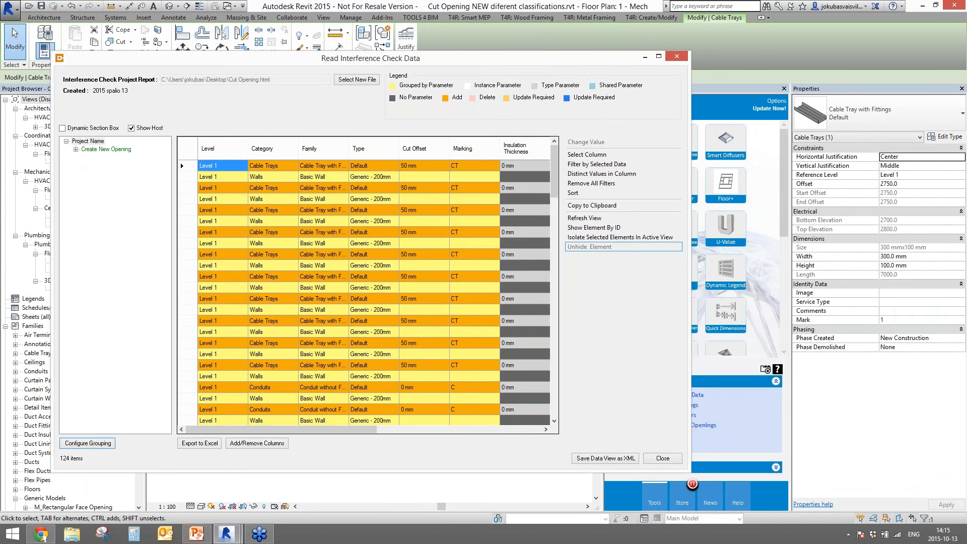
{"action": "left_click_drag", "start_coordinate": [558, 261], "coordinate": [589, 163]}
{"action": "left_click_drag", "start_coordinate": [363, 430], "coordinate": [452, 429]}
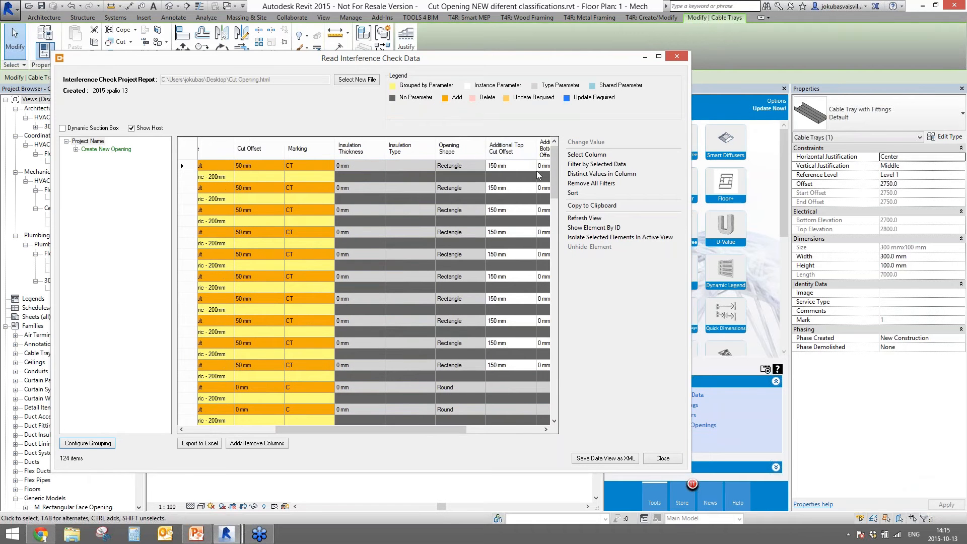
{"action": "left_click_drag", "start_coordinate": [454, 429], "coordinate": [532, 436]}
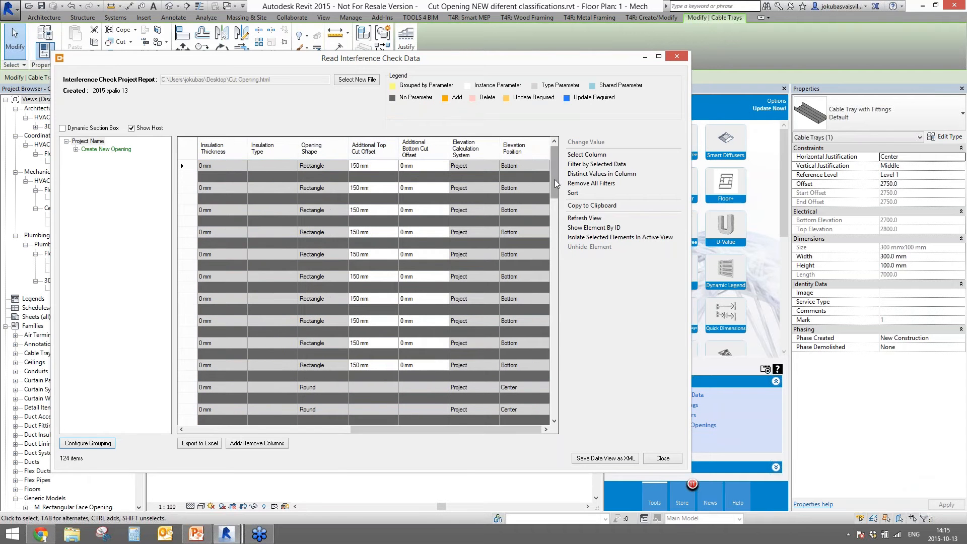
{"action": "left_click_drag", "start_coordinate": [555, 179], "coordinate": [590, 166]}
{"action": "left_click_drag", "start_coordinate": [369, 429], "coordinate": [208, 434]}
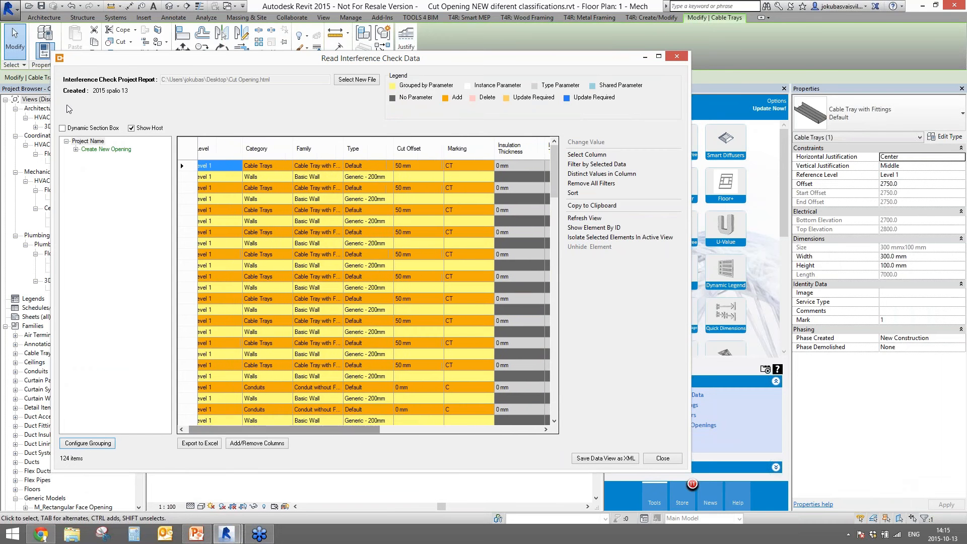
{"action": "left_click", "coordinate": [86, 443]}
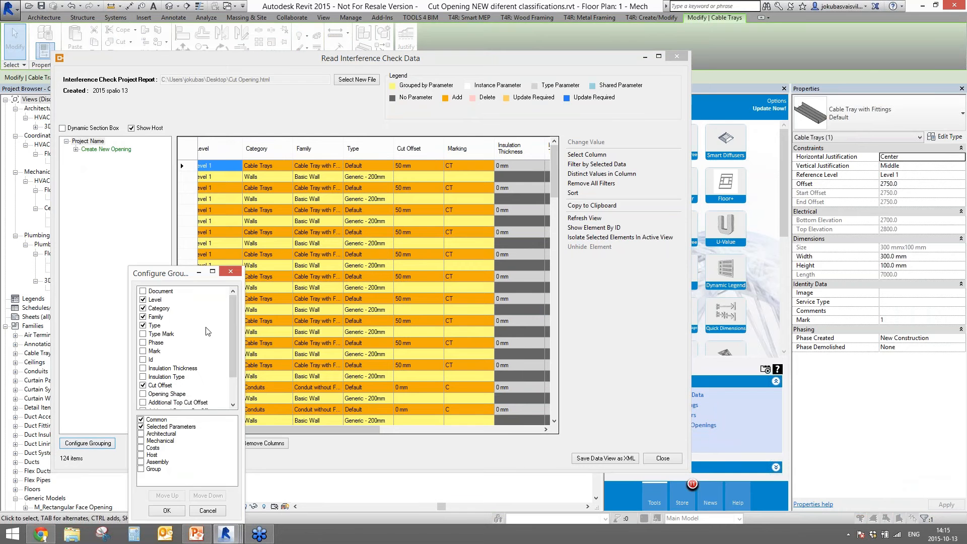
{"action": "left_click", "coordinate": [231, 272]}
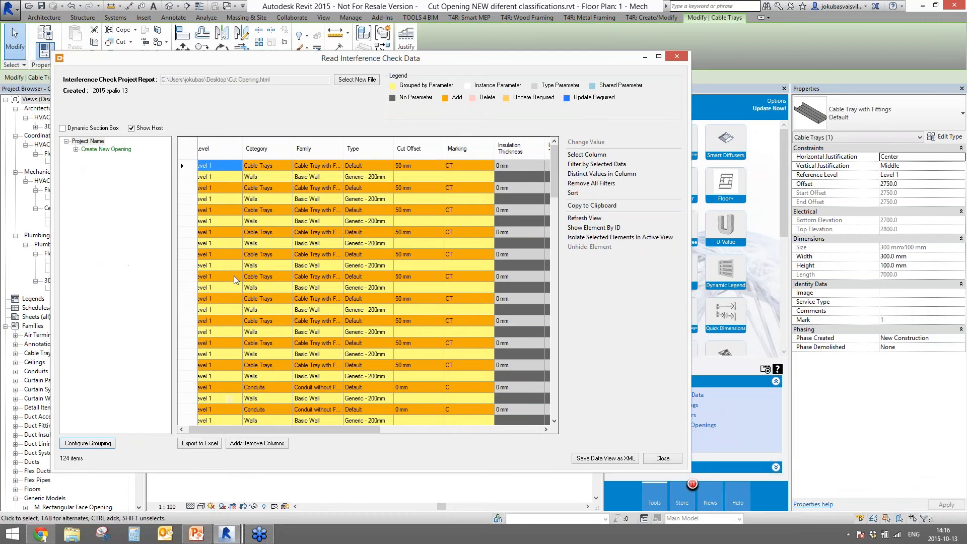
Save the data view to the Desktop as the XML file "xml next" and finish reading the interference data
{"action": "left_click", "coordinate": [596, 458]}
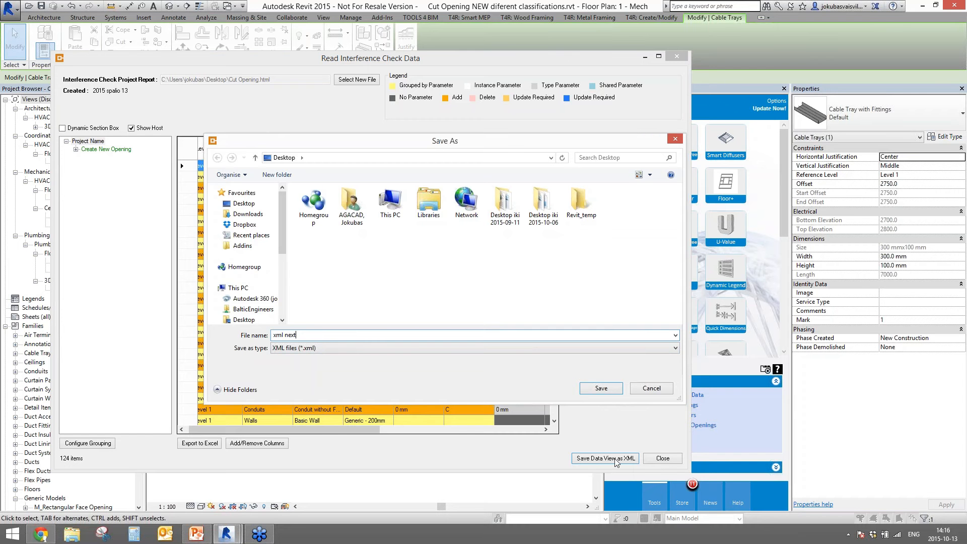
{"action": "type", "text": "xml next"}
{"action": "left_click", "coordinate": [602, 389]}
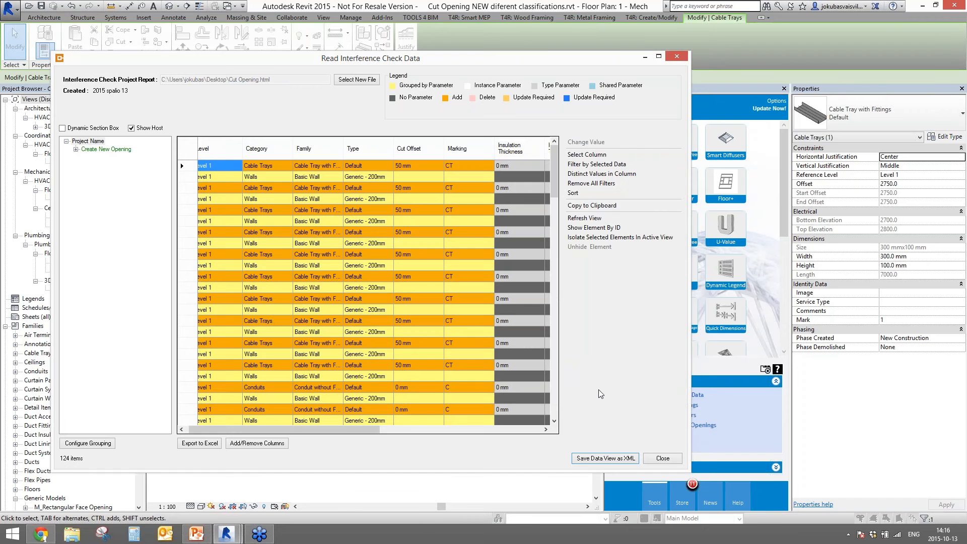
{"action": "mouse_move", "coordinate": [226, 533]}
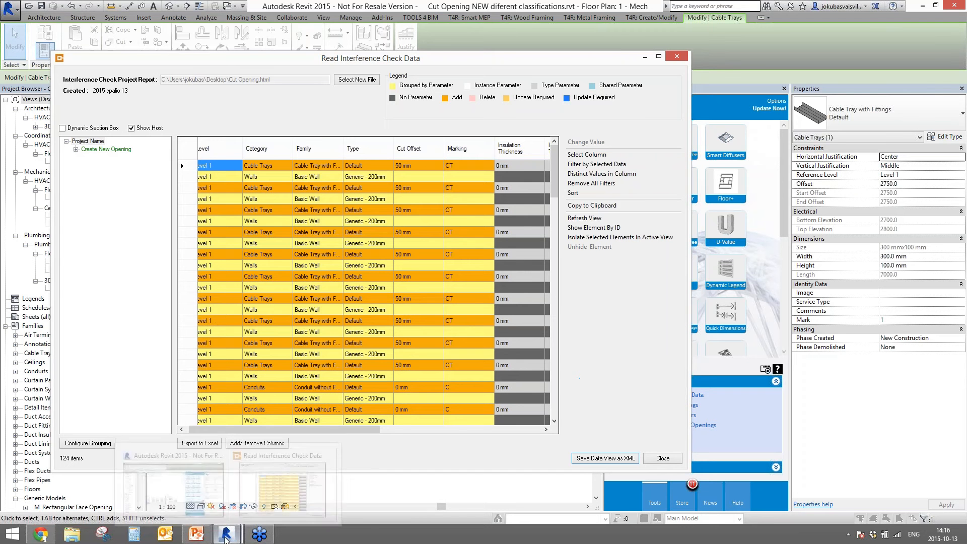
{"action": "left_click", "coordinate": [258, 483]}
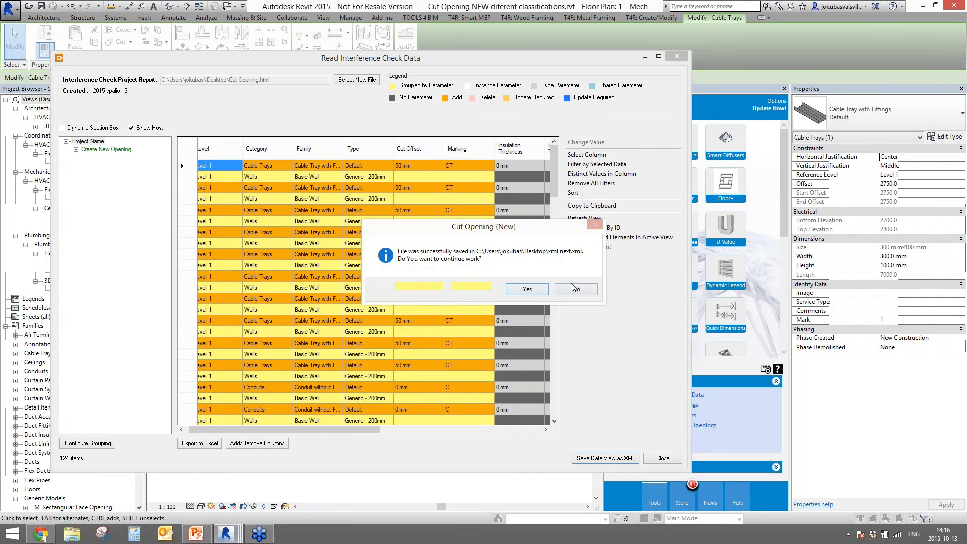
{"action": "left_click", "coordinate": [574, 289]}
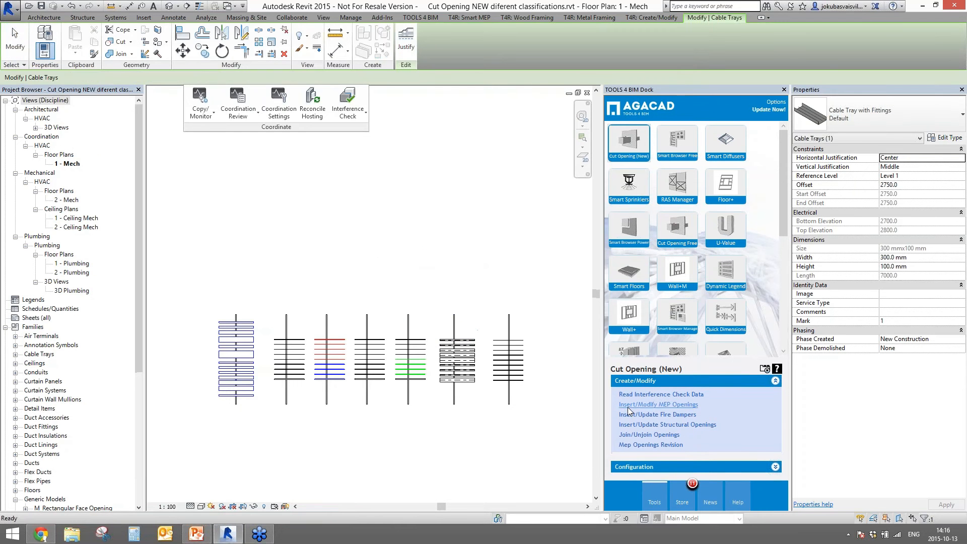
Start Insert/Modify MEP Openings and load the file xml next.xml from the Desktop
{"action": "left_click", "coordinate": [628, 404]}
{"action": "left_click", "coordinate": [559, 246]}
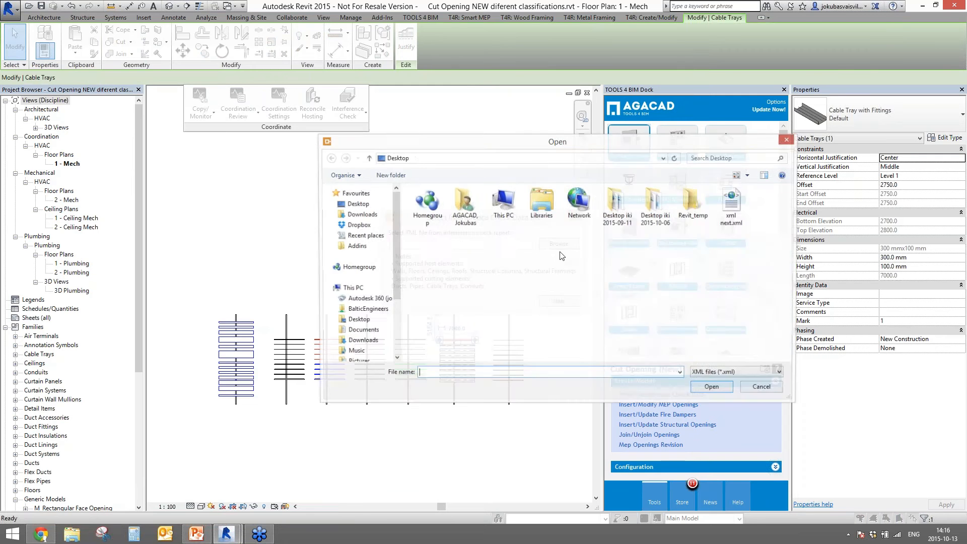
{"action": "left_click", "coordinate": [731, 204]}
{"action": "left_click", "coordinate": [710, 387]}
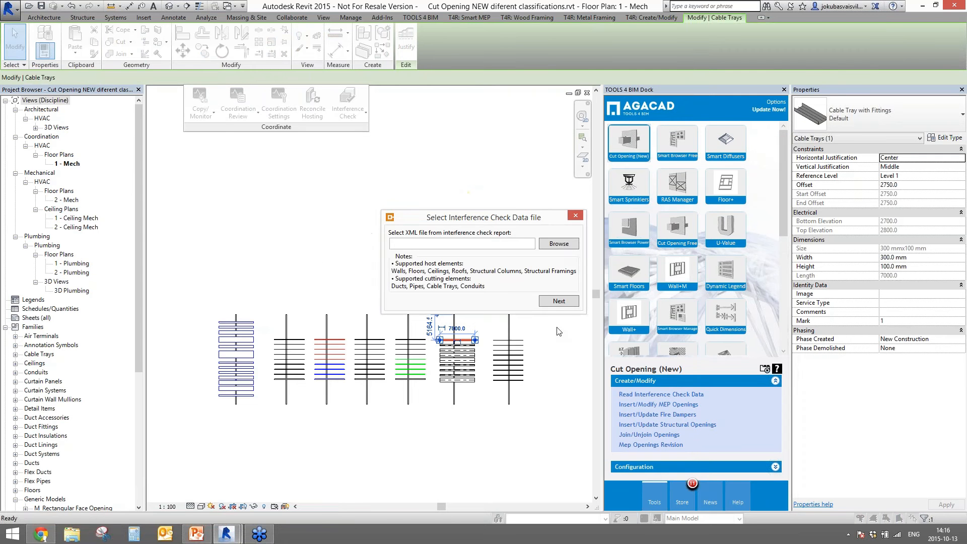
{"action": "left_click", "coordinate": [563, 300]}
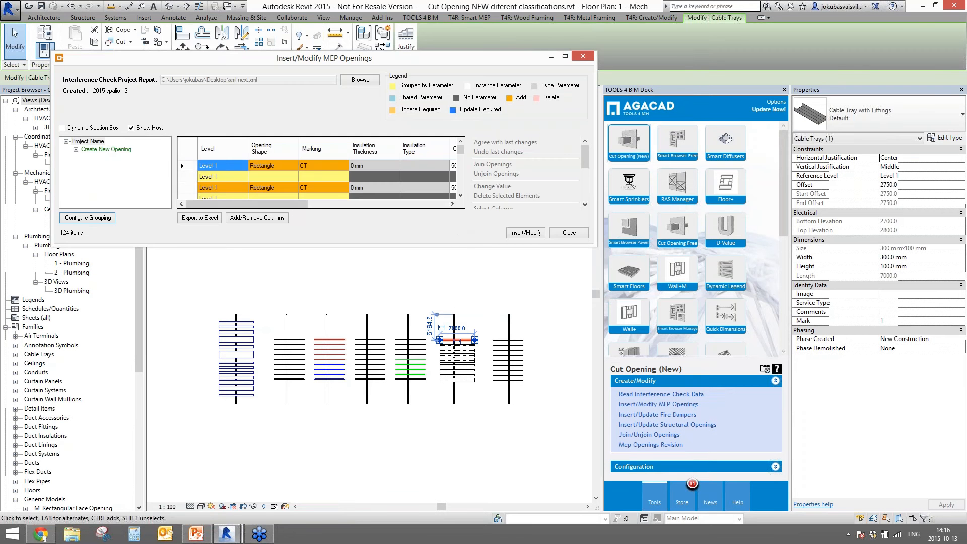
Enlarge the openings table and check the Cut Offset and Additional Top Cut Offset values of the cable tray and duct openings
{"action": "left_click", "coordinate": [564, 56]}
{"action": "left_click_drag", "start_coordinate": [421, 111], "coordinate": [422, 366]}
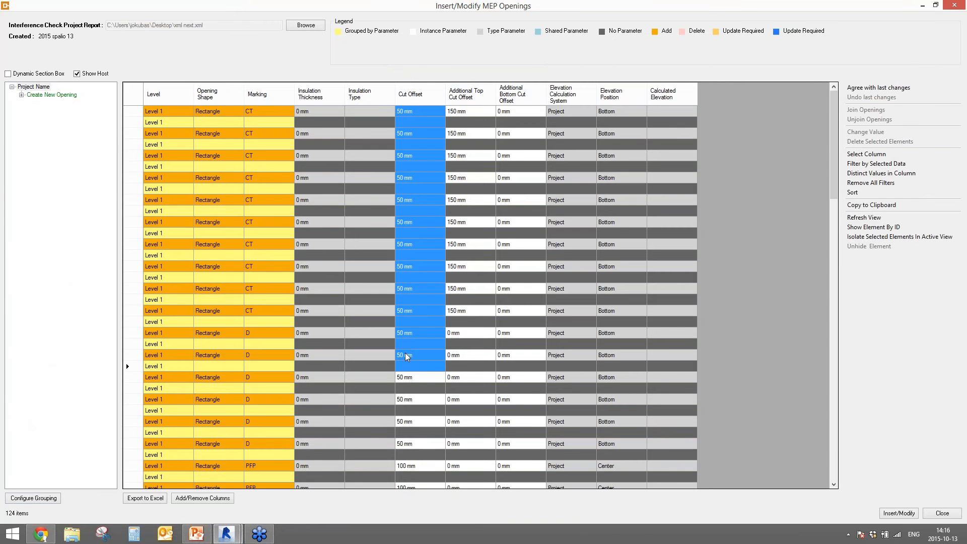
{"action": "left_click_drag", "start_coordinate": [469, 112], "coordinate": [471, 333]}
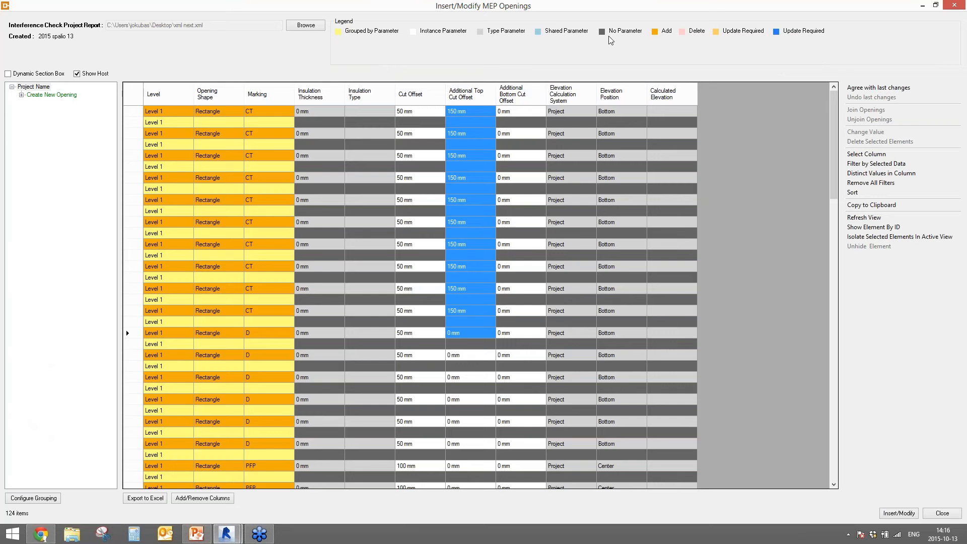
{"action": "left_click_drag", "start_coordinate": [554, 11], "coordinate": [470, 118]}
Locate the saved xml next.xml file on the Windows desktop, and return to Revit with the openings dialog
{"action": "key", "text": "super+d"}
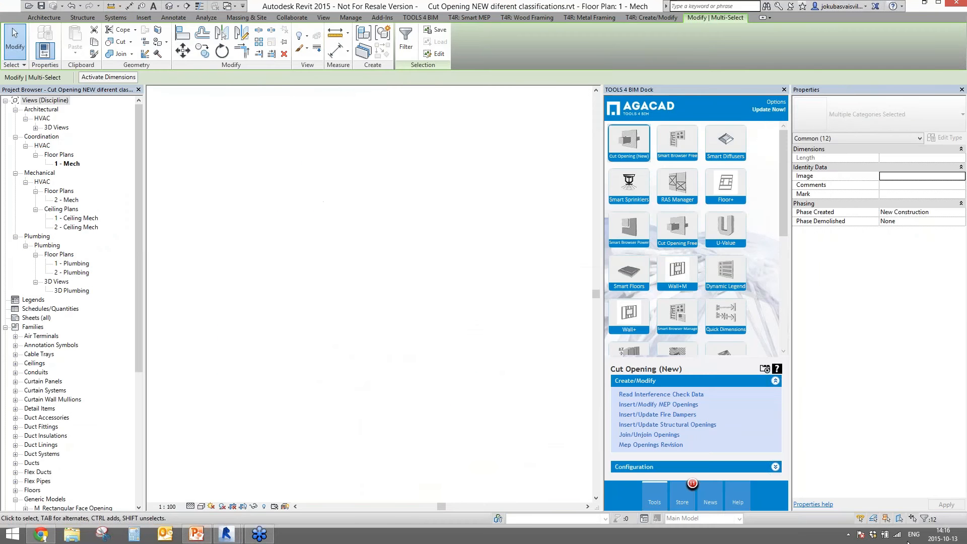
{"action": "left_click_drag", "start_coordinate": [63, 176], "coordinate": [316, 430]}
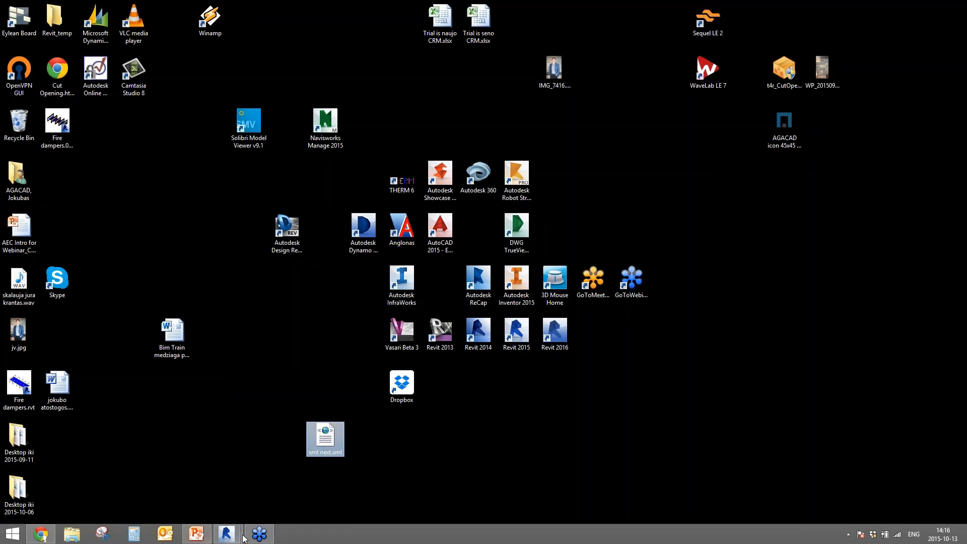
{"action": "mouse_move", "coordinate": [226, 534]}
{"action": "left_click", "coordinate": [272, 487]}
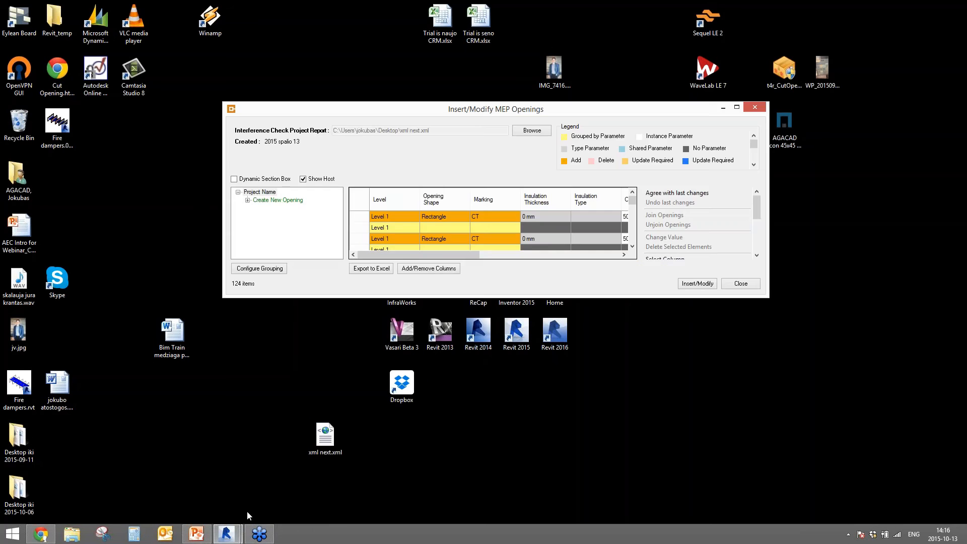
{"action": "left_click", "coordinate": [220, 535]}
{"action": "left_click", "coordinate": [183, 497]}
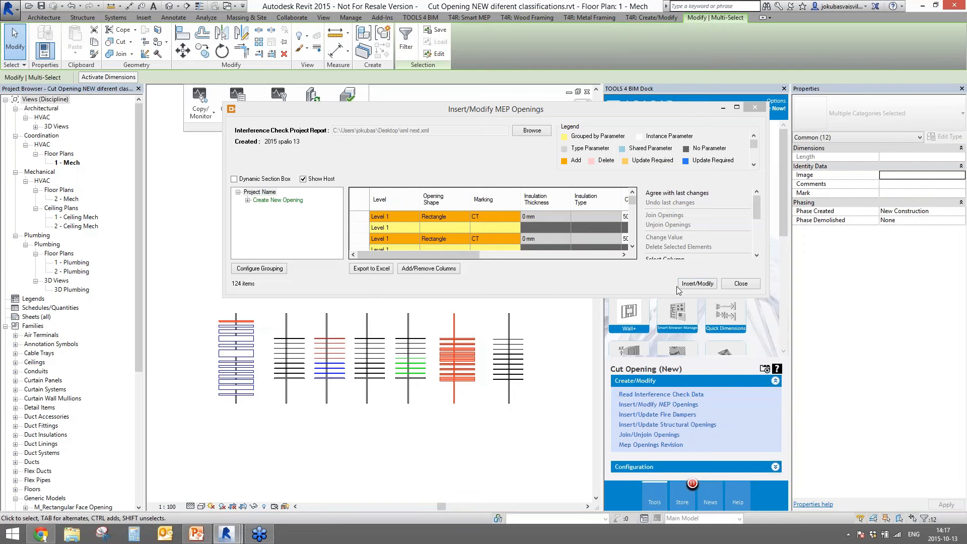
Insert all the new openings listed under Create New Opening into the walls and end the insertion session
{"action": "left_click_drag", "start_coordinate": [442, 255], "coordinate": [459, 256]}
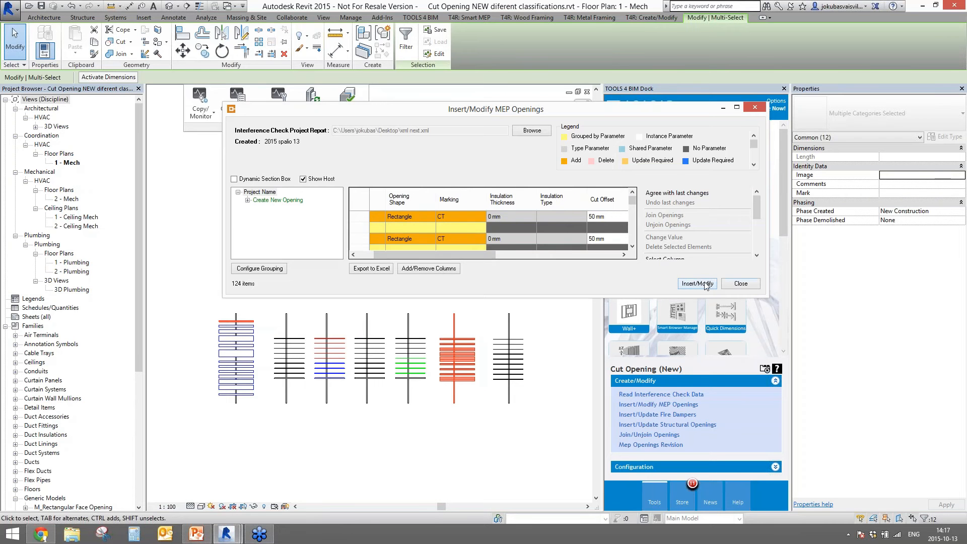
{"action": "left_click", "coordinate": [267, 200]}
{"action": "left_click", "coordinate": [697, 283]}
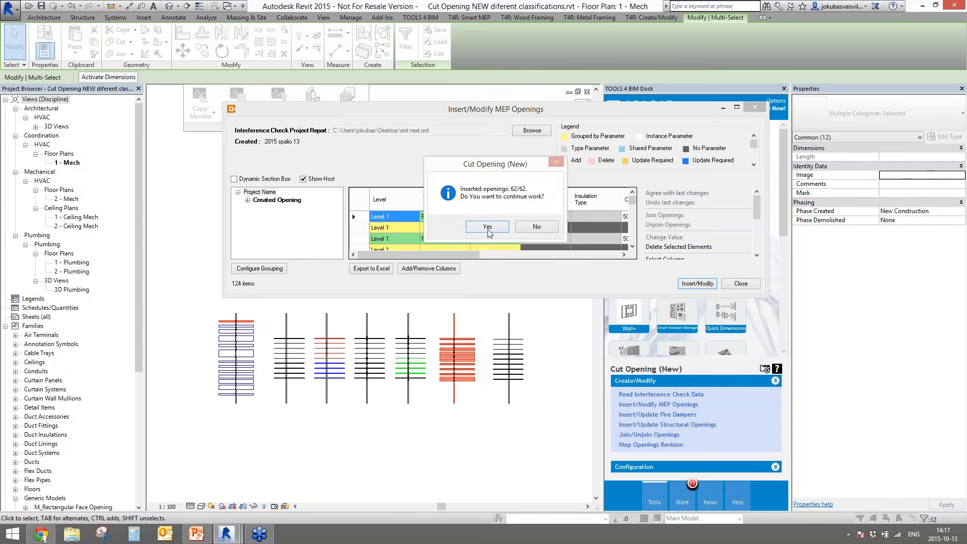
{"action": "left_click", "coordinate": [518, 228]}
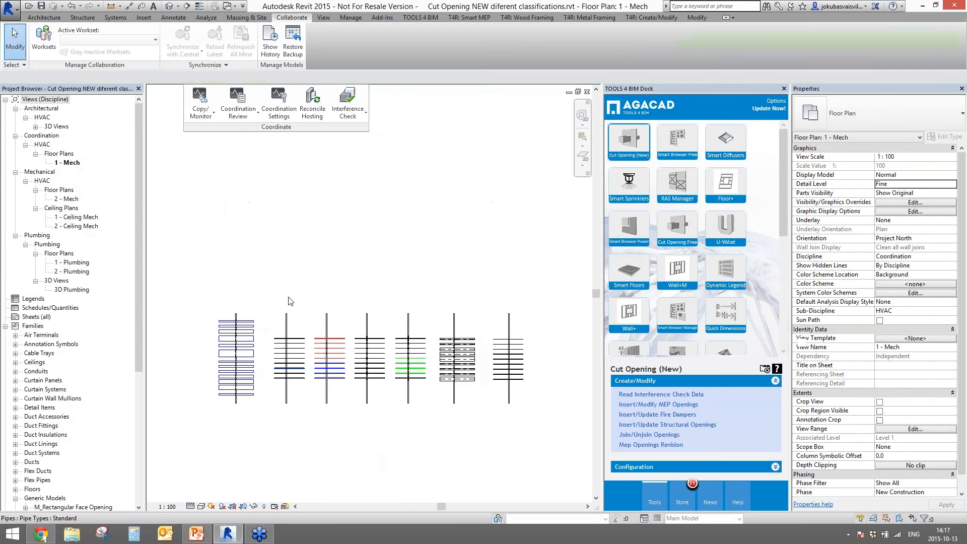
Open the default 3D view and examine the openings around the red and blue pipes from the opposite side of the walls
{"action": "left_click", "coordinate": [173, 7]}
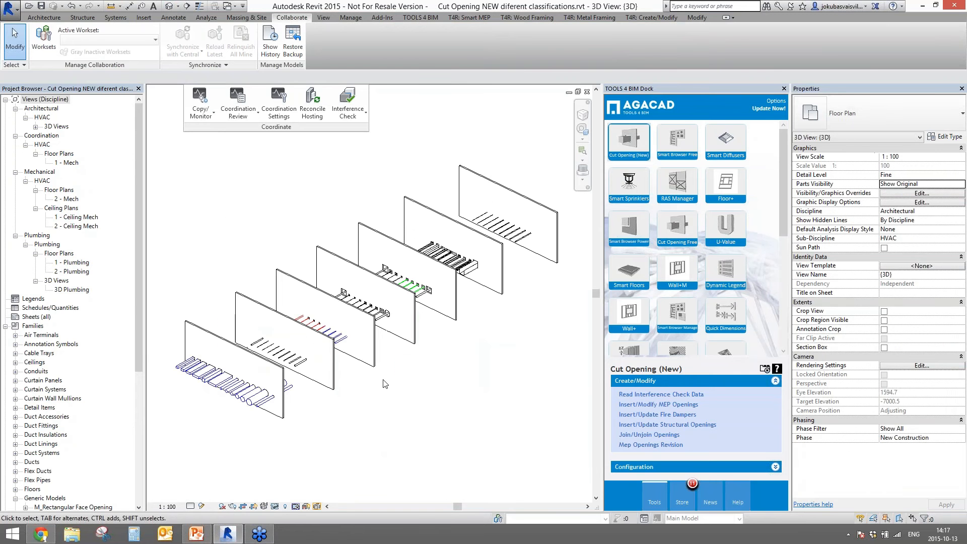
{"action": "middle_click_drag", "start_coordinate": [312, 388], "coordinate": [7, 395], "text": "shift"}
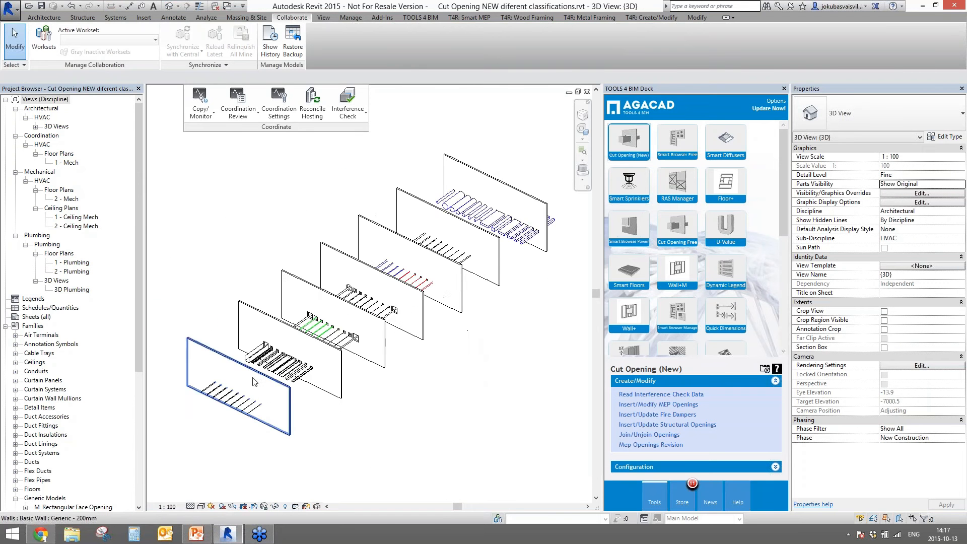
{"action": "scroll", "coordinate": [279, 351], "scroll_direction": "up", "scroll_amount": 1}
{"action": "scroll", "coordinate": [330, 344], "scroll_direction": "up", "scroll_amount": 1}
{"action": "middle_click_drag", "start_coordinate": [451, 310], "coordinate": [340, 387]}
{"action": "scroll", "coordinate": [330, 301], "scroll_direction": "up", "scroll_amount": 3}
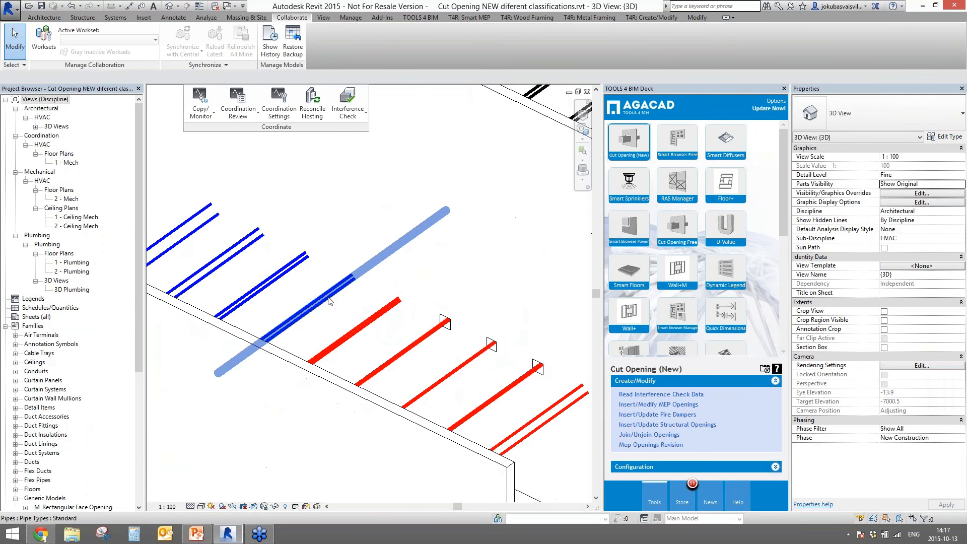
Check the properties of a blue pipe without an opening, and inspect those of a rectangular face opening on a neighbouring red pipe
{"action": "left_click", "coordinate": [328, 301]}
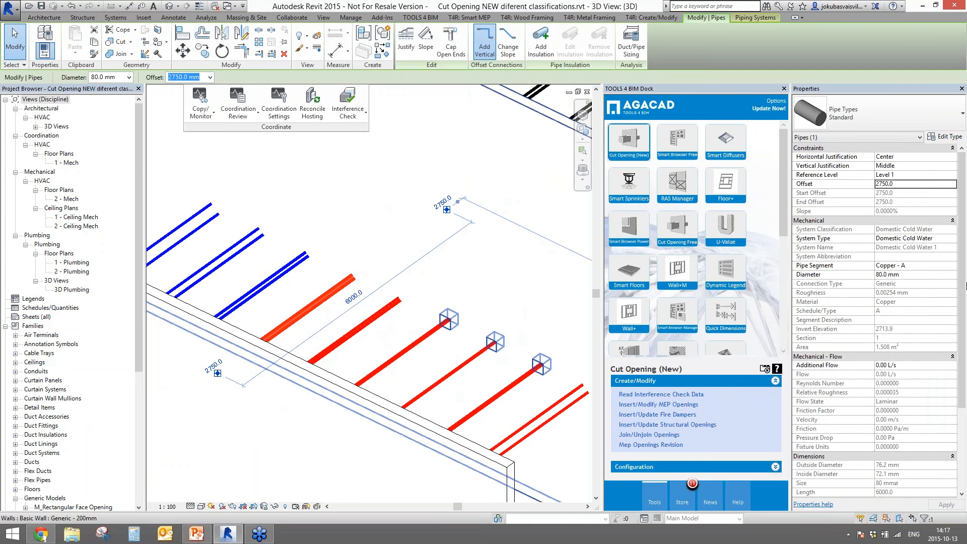
{"action": "scroll", "coordinate": [383, 264], "scroll_direction": "down", "scroll_amount": 3}
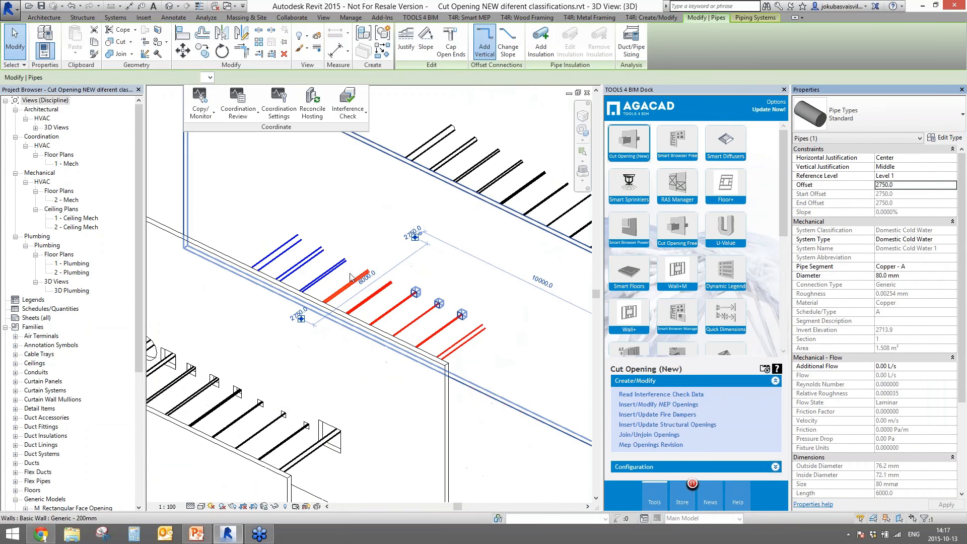
{"action": "key", "text": "Escape"}
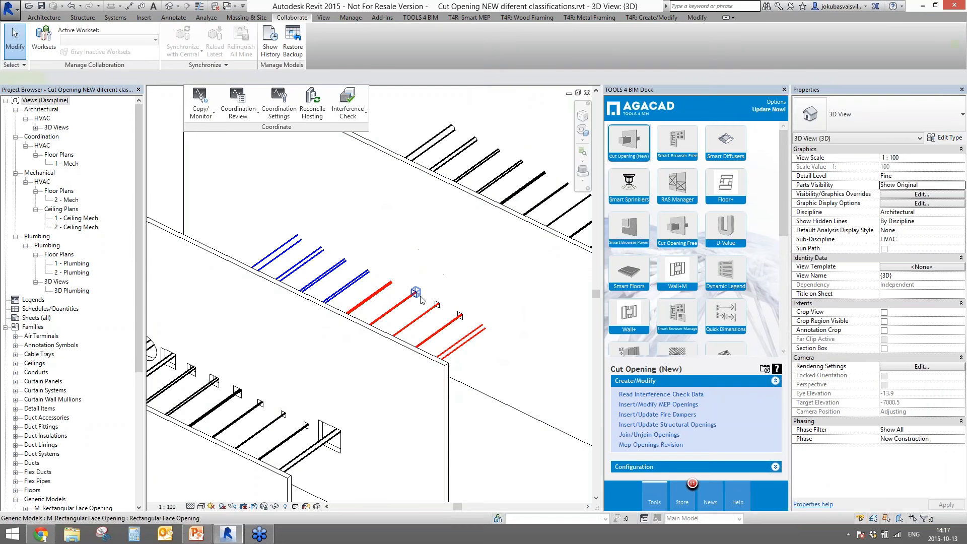
{"action": "left_click", "coordinate": [421, 297]}
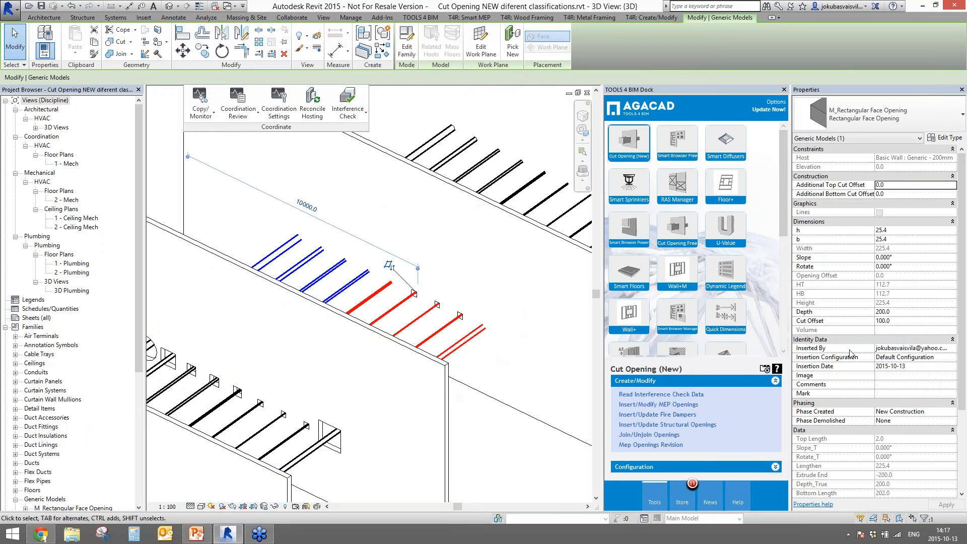
Review the Inserted By, Insertion Configuration and Insertion Date properties of the selected rectangular face opening
{"action": "left_click", "coordinate": [900, 348]}
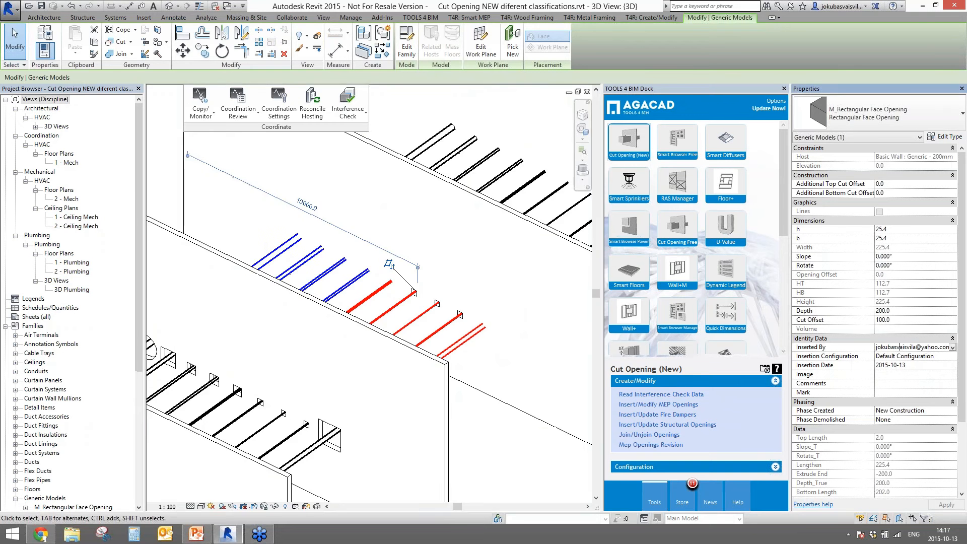
{"action": "left_click", "coordinate": [904, 357]}
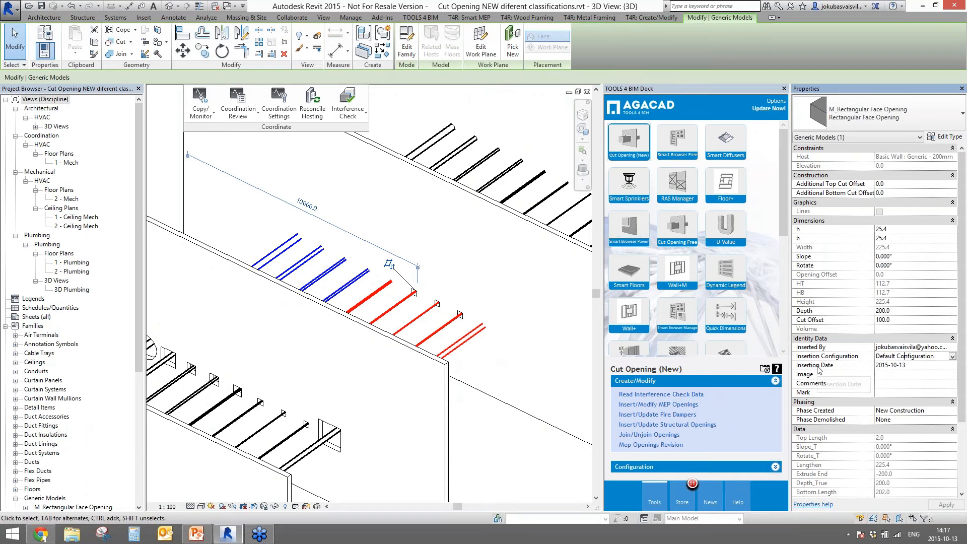
{"action": "left_click", "coordinate": [906, 366]}
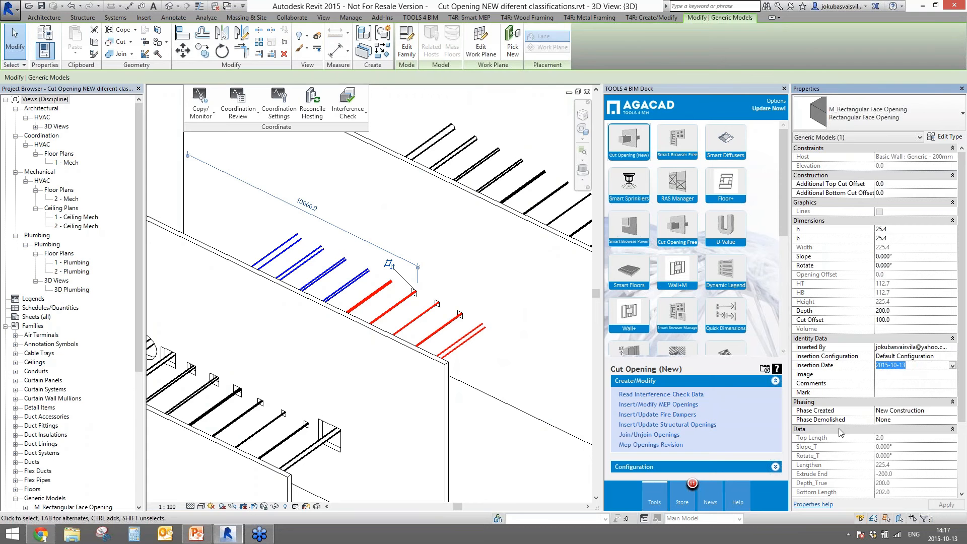
Deselect the rectangular face opening and undo the insertion of the openings in all the walls
{"action": "left_click", "coordinate": [322, 322]}
{"action": "scroll", "coordinate": [321, 323], "scroll_direction": "down", "scroll_amount": 5}
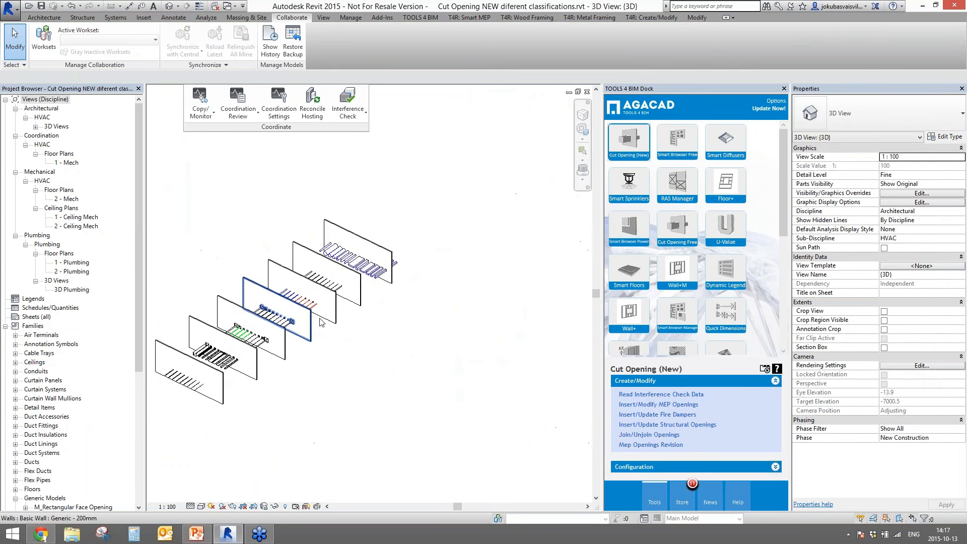
{"action": "middle_click_drag", "start_coordinate": [321, 322], "coordinate": [365, 338]}
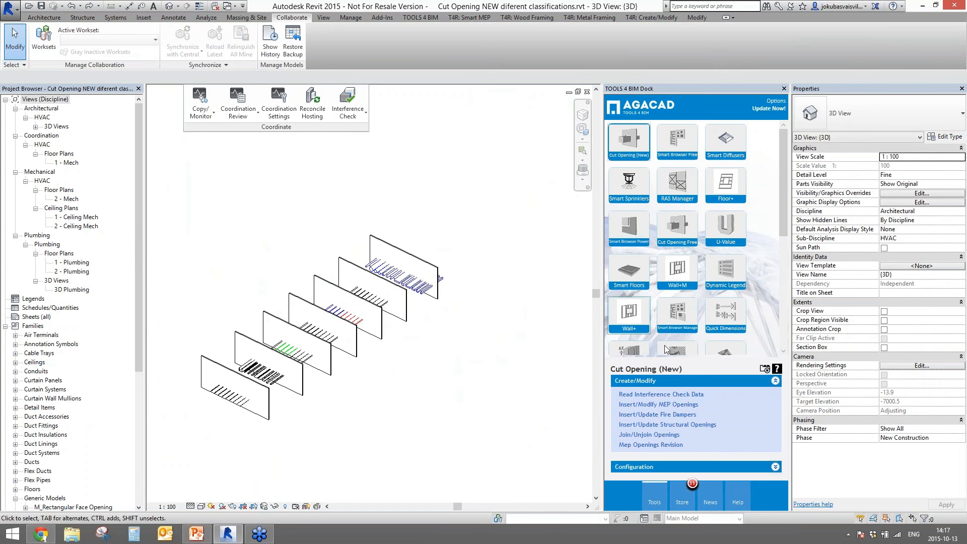
Read interference check data from the Cut Opening.html report on the desktop, using the Default Configuration
{"action": "left_click", "coordinate": [437, 280]}
{"action": "left_click", "coordinate": [490, 205]}
{"action": "left_click", "coordinate": [901, 208]}
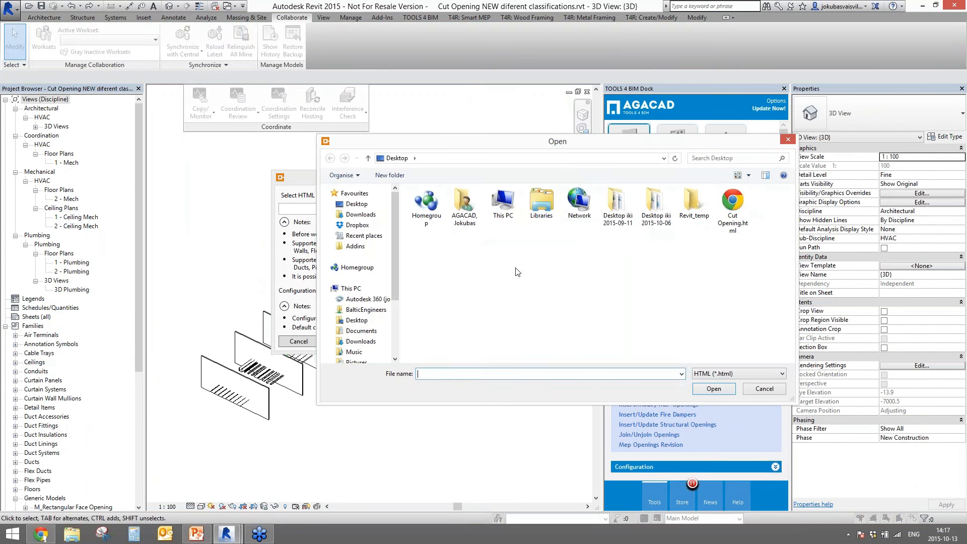
{"action": "double_click", "coordinate": [733, 207]}
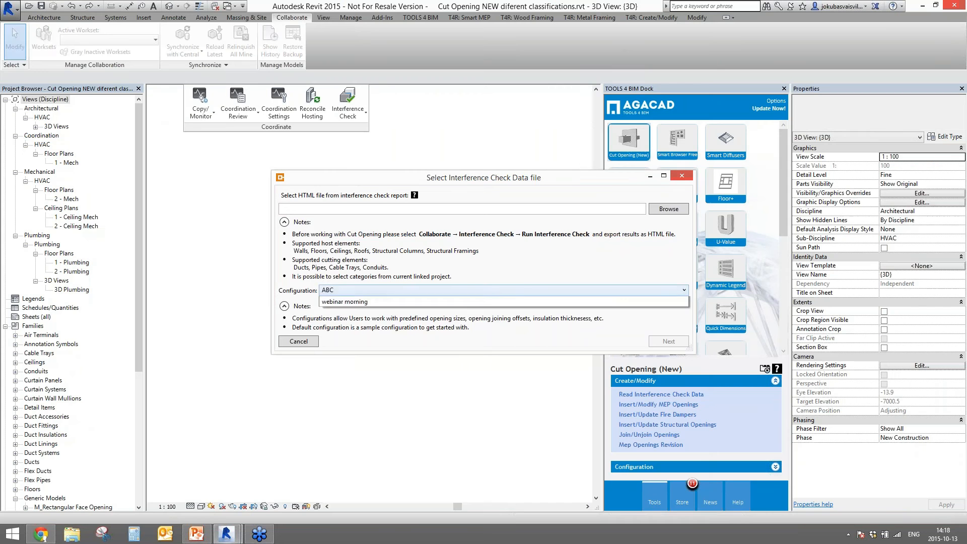
{"action": "left_click", "coordinate": [525, 293]}
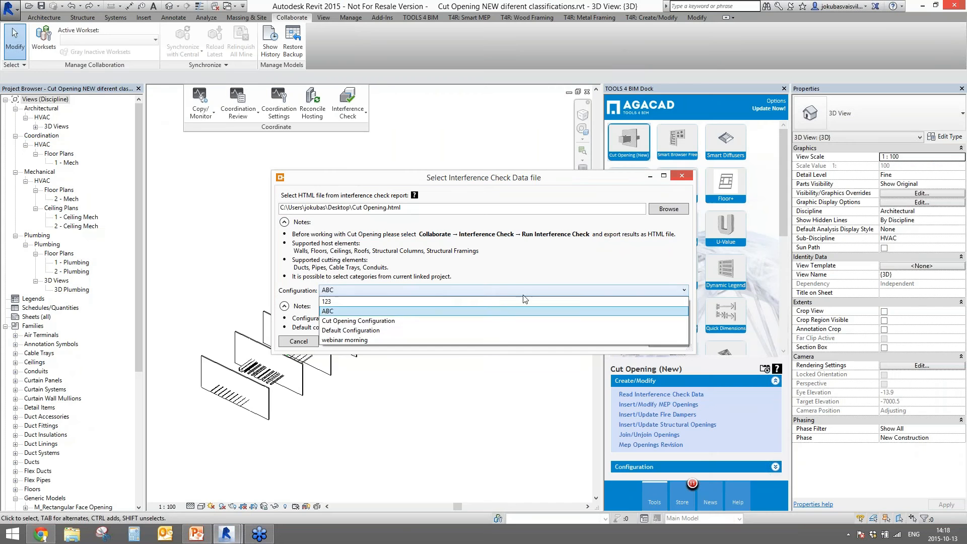
{"action": "left_click", "coordinate": [338, 330]}
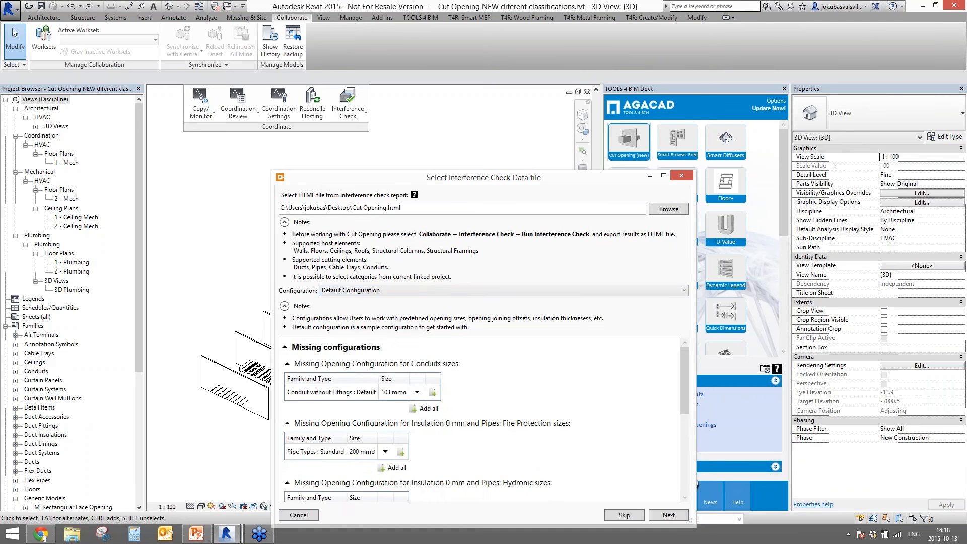
Add all missing conduit, fire protection and hydronic pipe sizes to the configuration, and skip the missing plumbing pipe sizes
{"action": "left_click", "coordinate": [429, 273]}
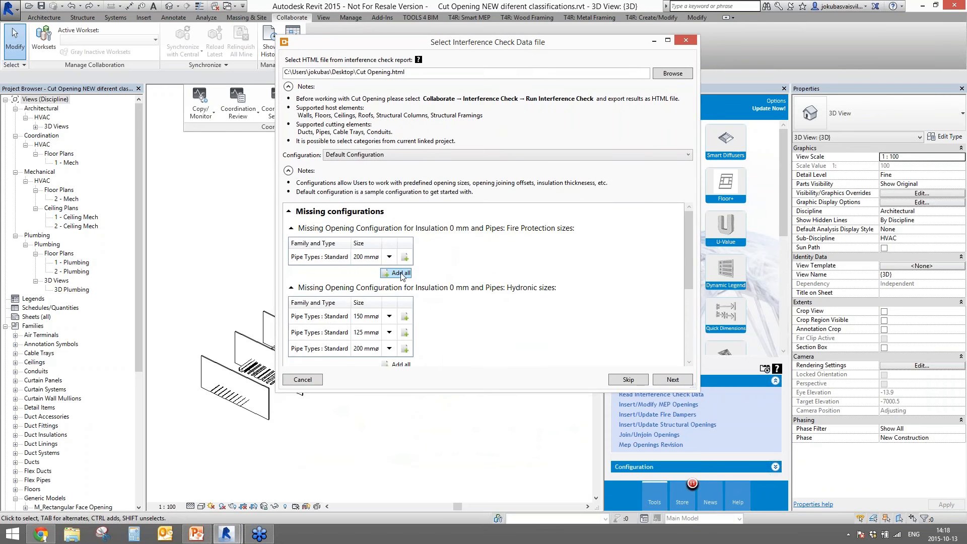
{"action": "left_click", "coordinate": [407, 305]}
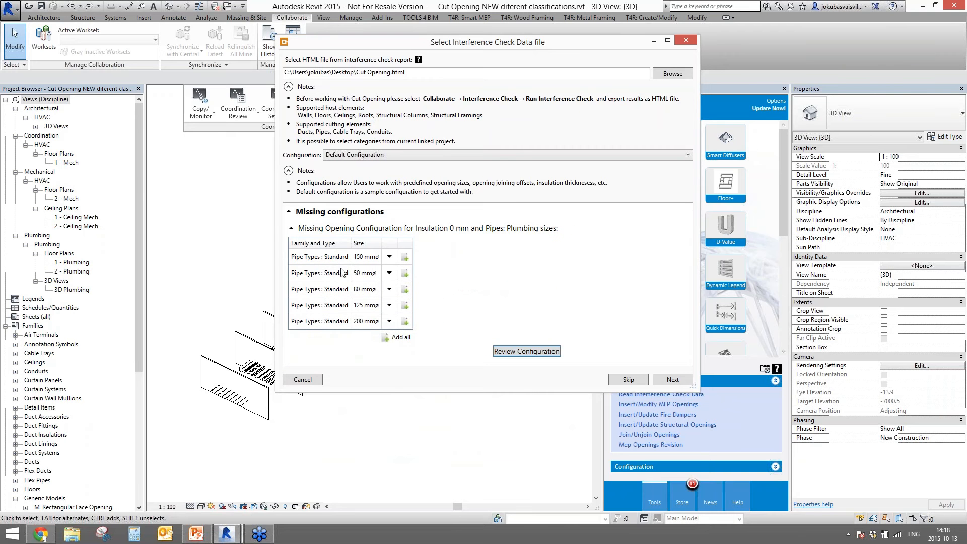
{"action": "left_click", "coordinate": [631, 381]}
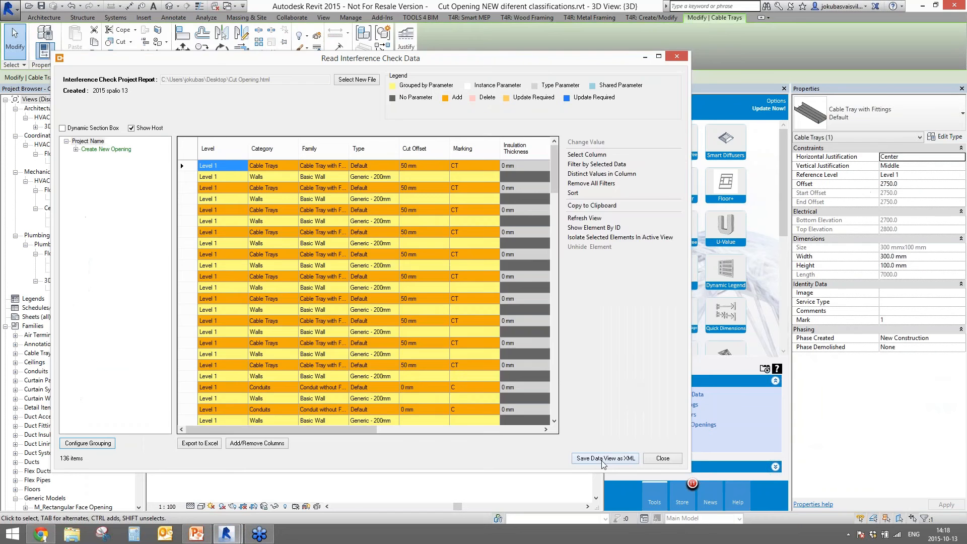
Save the interference data view as an XML file named xml skip on the desktop, and end the session
{"action": "left_click", "coordinate": [592, 456]}
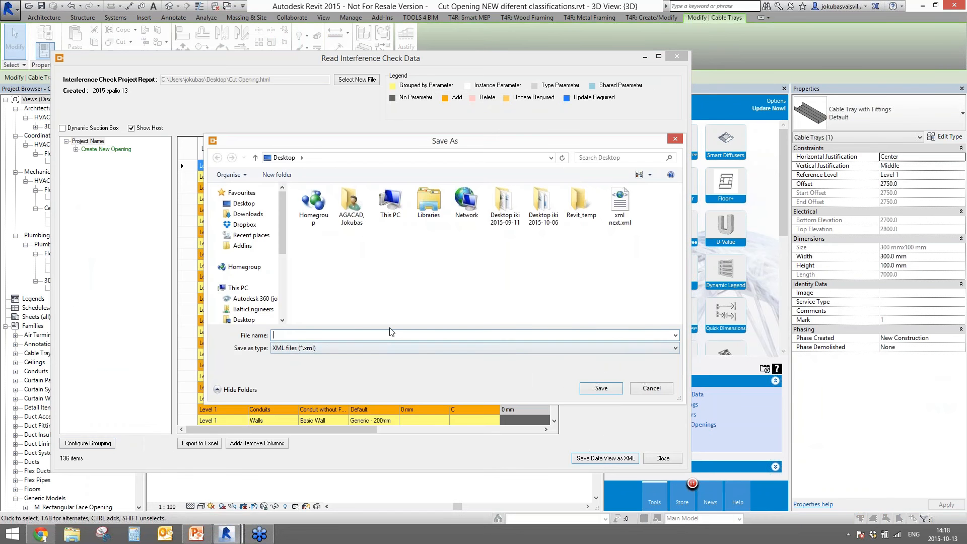
{"action": "type", "text": "xml skip"}
{"action": "key", "text": "Return"}
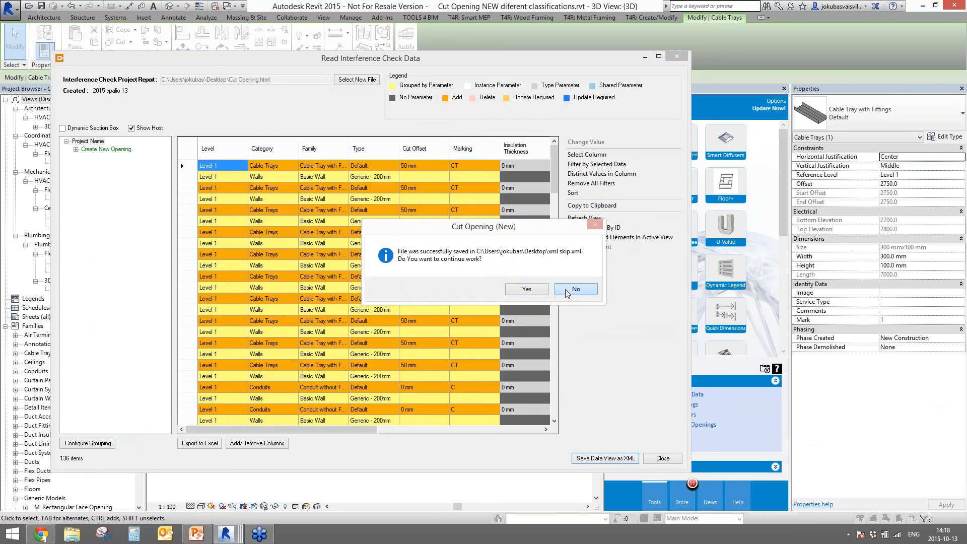
{"action": "left_click", "coordinate": [567, 291]}
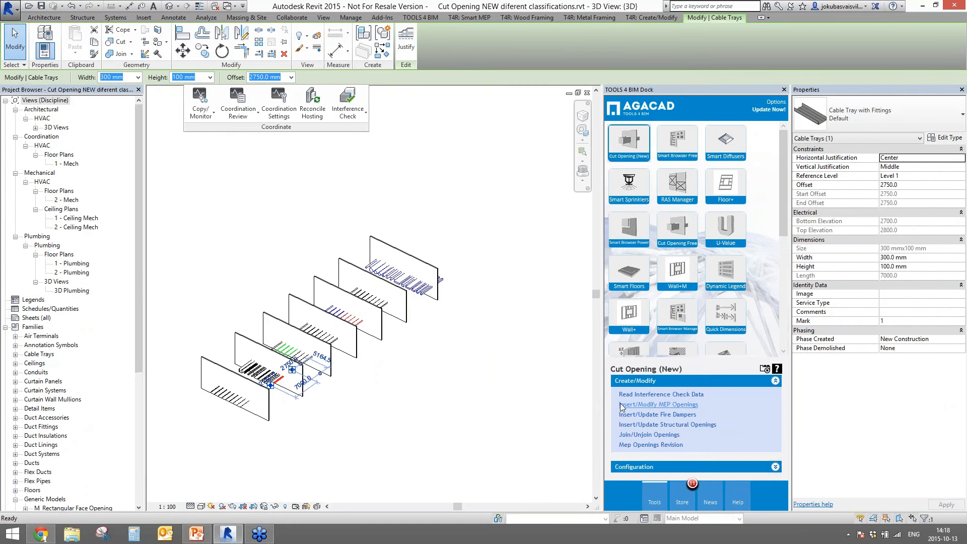
Insert all the MEP openings from the xml skip.xml file on the desktop, and end the insertion session
{"action": "left_click", "coordinate": [645, 394]}
{"action": "left_click", "coordinate": [558, 244]}
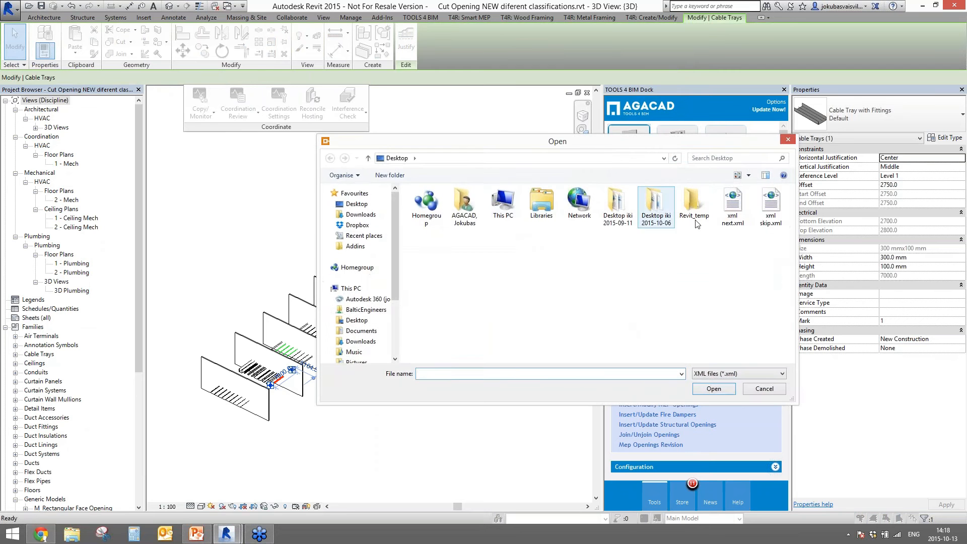
{"action": "left_click", "coordinate": [770, 204]}
{"action": "left_click", "coordinate": [708, 390]}
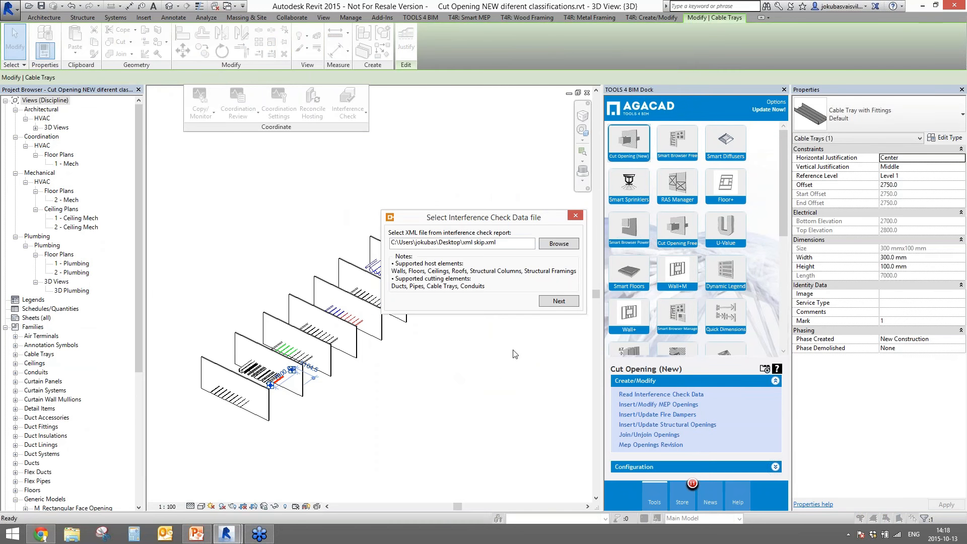
{"action": "left_click", "coordinate": [558, 301]}
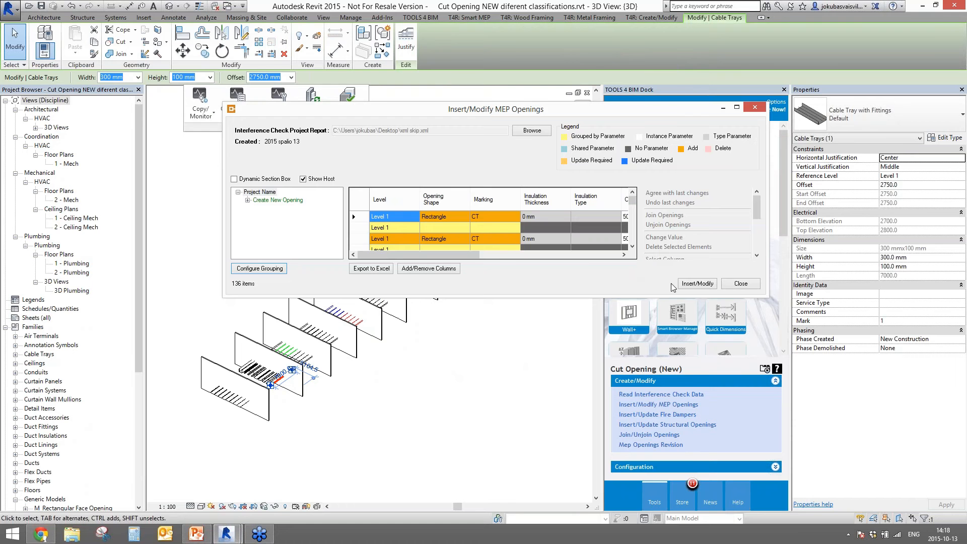
{"action": "left_click", "coordinate": [696, 283]}
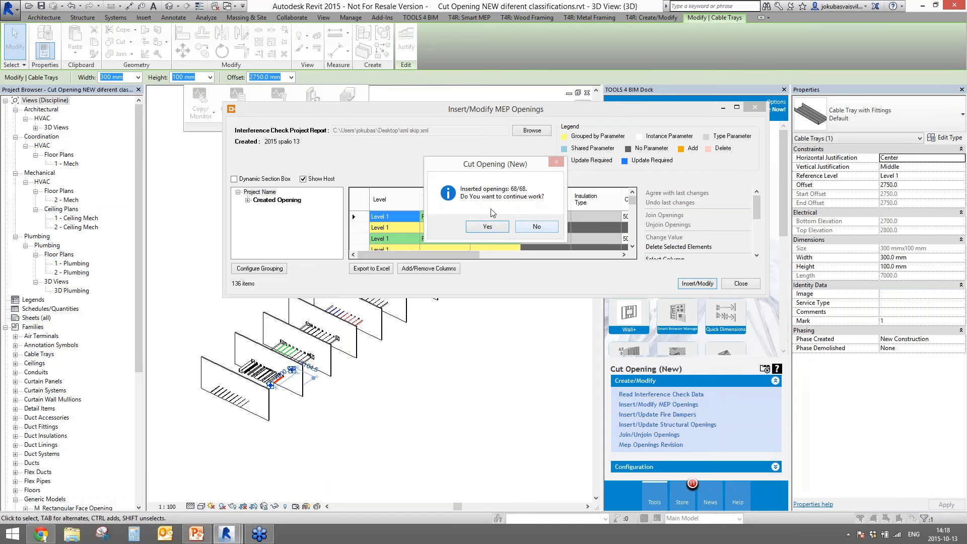
{"action": "left_click", "coordinate": [535, 226]}
Switch on thin lines and inspect the insertion configuration of the round face opening around the second blue pipe
{"action": "scroll", "coordinate": [371, 327], "scroll_direction": "up", "scroll_amount": 5}
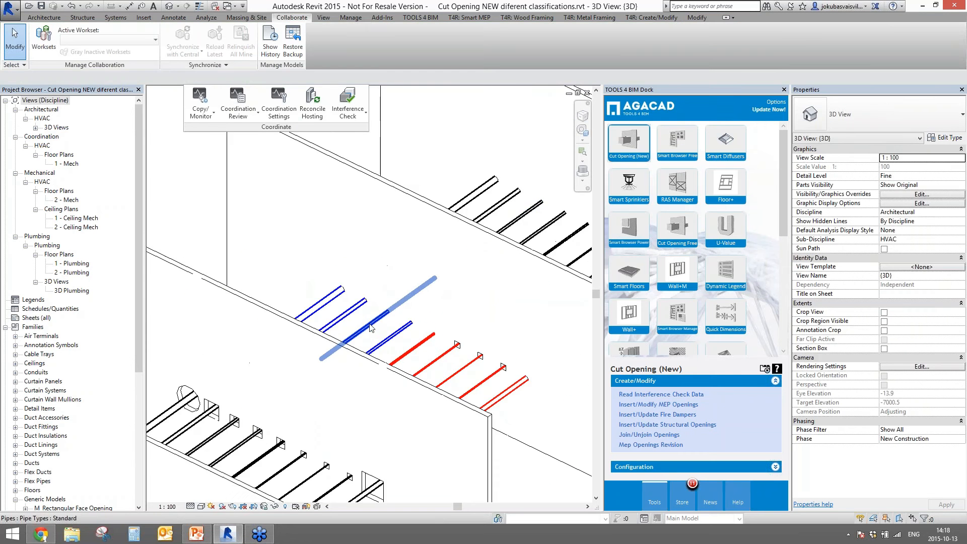
{"action": "scroll", "coordinate": [371, 327], "scroll_direction": "up", "scroll_amount": 3}
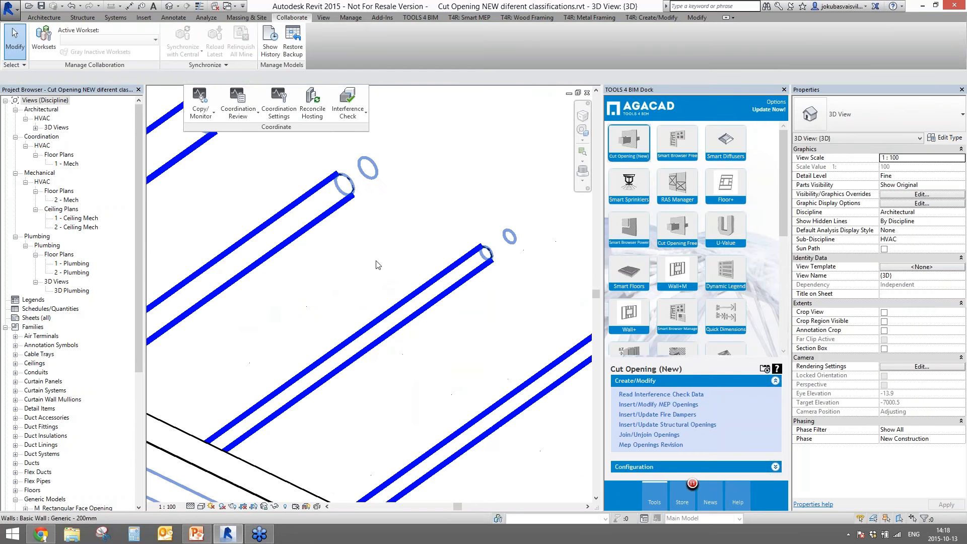
{"action": "left_click", "coordinate": [199, 6]}
{"action": "scroll", "coordinate": [381, 219], "scroll_direction": "down", "scroll_amount": 4}
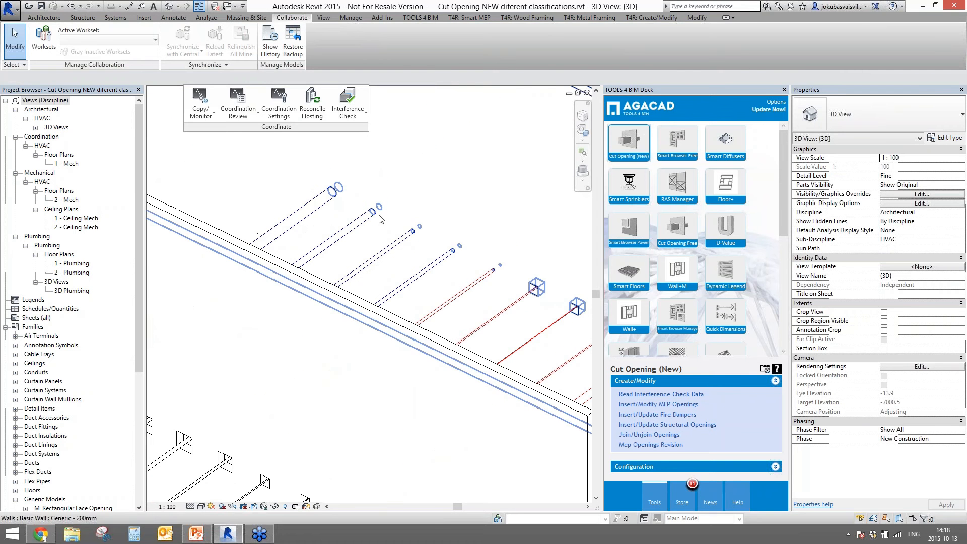
{"action": "left_click", "coordinate": [379, 213]}
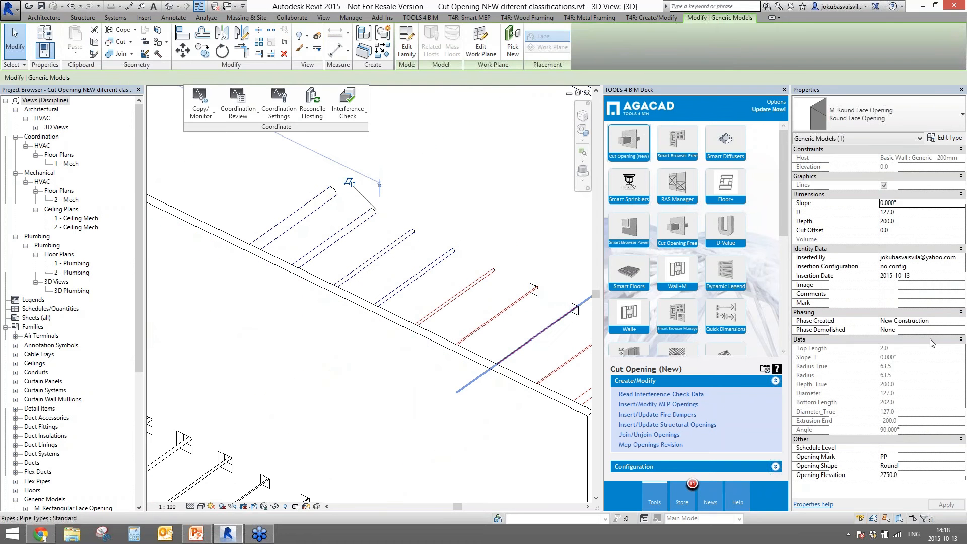
{"action": "left_click", "coordinate": [919, 266]}
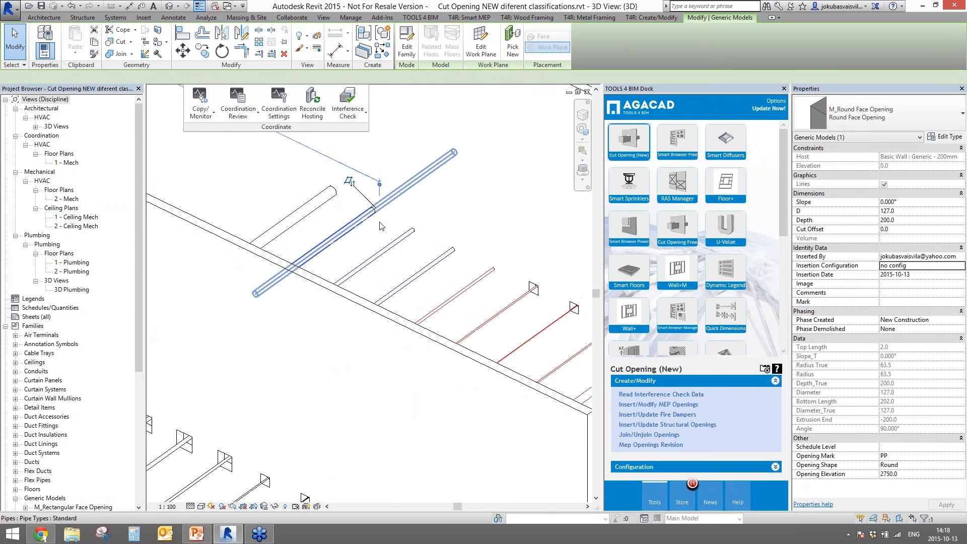
Examine the openings across all the walls, and check the properties of the blue pipe running through the inspected round opening
{"action": "scroll", "coordinate": [407, 269], "scroll_direction": "down", "scroll_amount": 6}
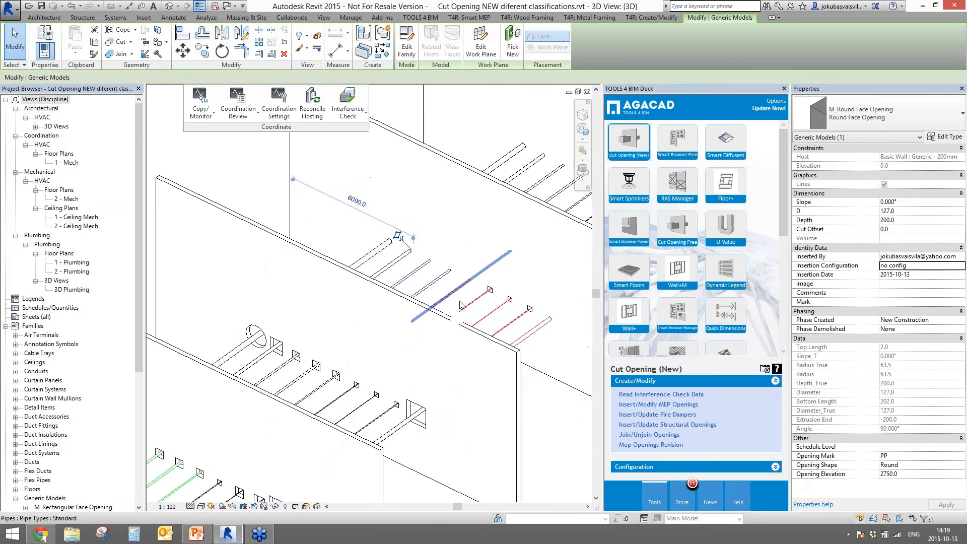
{"action": "middle_click_drag", "start_coordinate": [500, 360], "coordinate": [473, 321]}
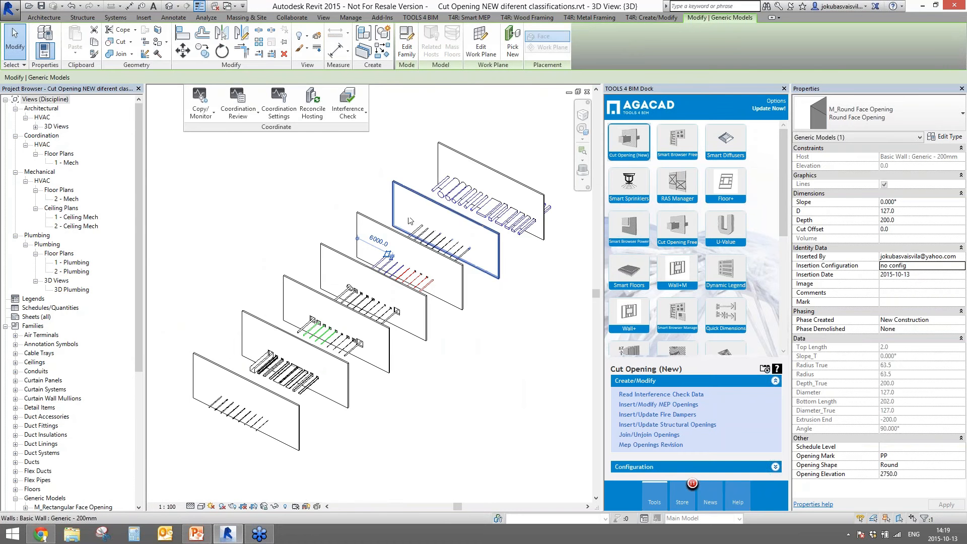
{"action": "scroll", "coordinate": [386, 250], "scroll_direction": "up", "scroll_amount": 6}
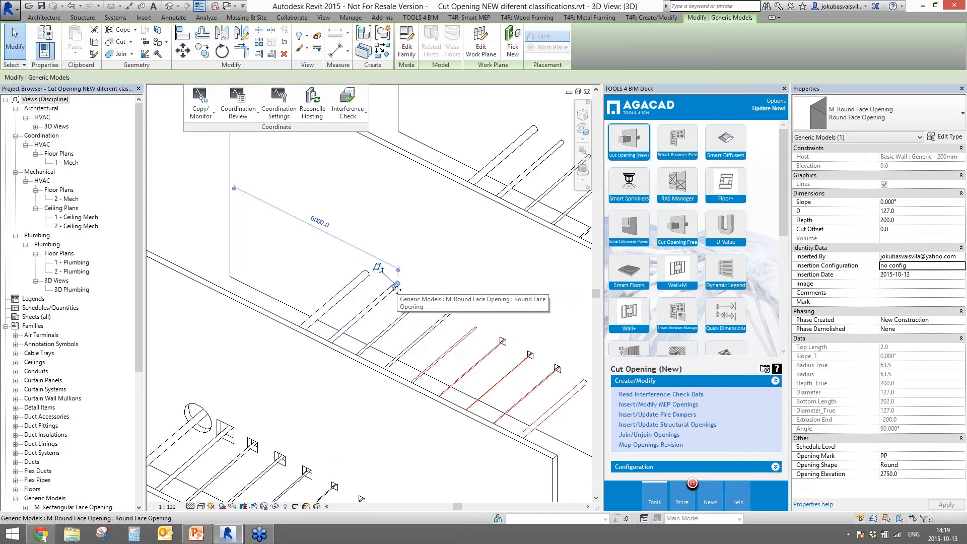
{"action": "left_click", "coordinate": [371, 311]}
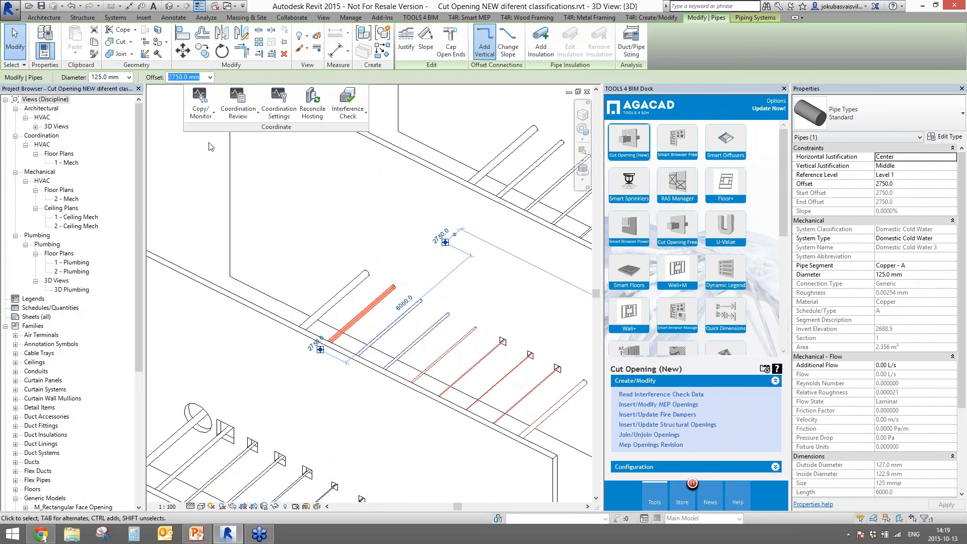
{"action": "left_click", "coordinate": [320, 280]}
{"action": "scroll", "coordinate": [443, 360], "scroll_direction": "down", "scroll_amount": 6}
{"action": "middle_click_drag", "start_coordinate": [468, 375], "coordinate": [388, 327]}
{"action": "middle_click_drag", "start_coordinate": [463, 305], "coordinate": [500, 313], "text": "shift"}
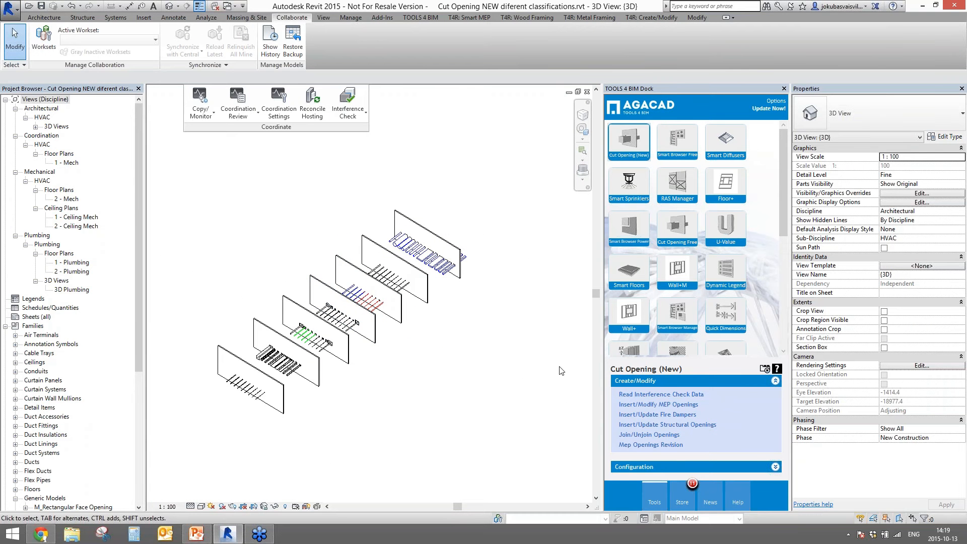
In the 1 - Mech floor plan, move the uppermost 150 mm fire protection pipe up off its opening, 4100 mm from the wall's end
{"action": "double_click", "coordinate": [66, 162]}
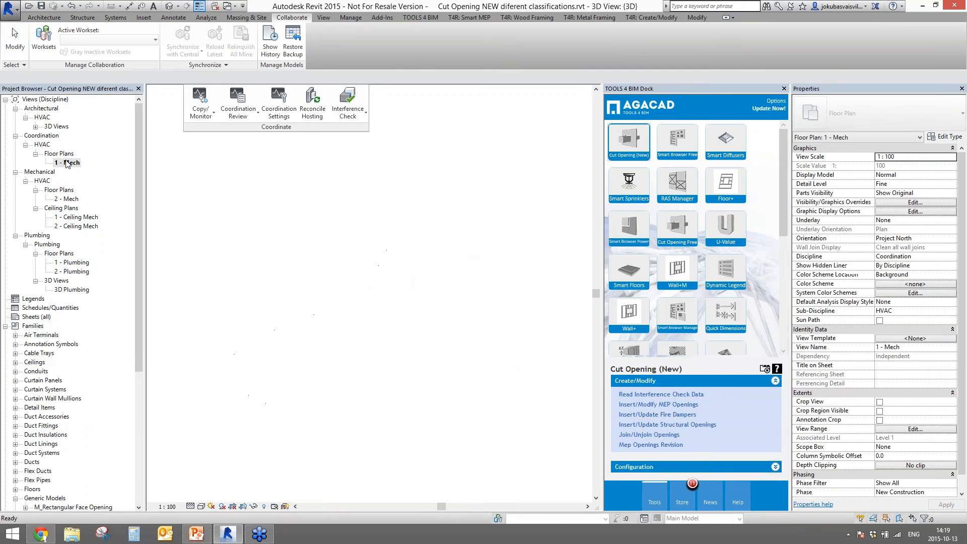
{"action": "scroll", "coordinate": [373, 366], "scroll_direction": "up", "scroll_amount": 6}
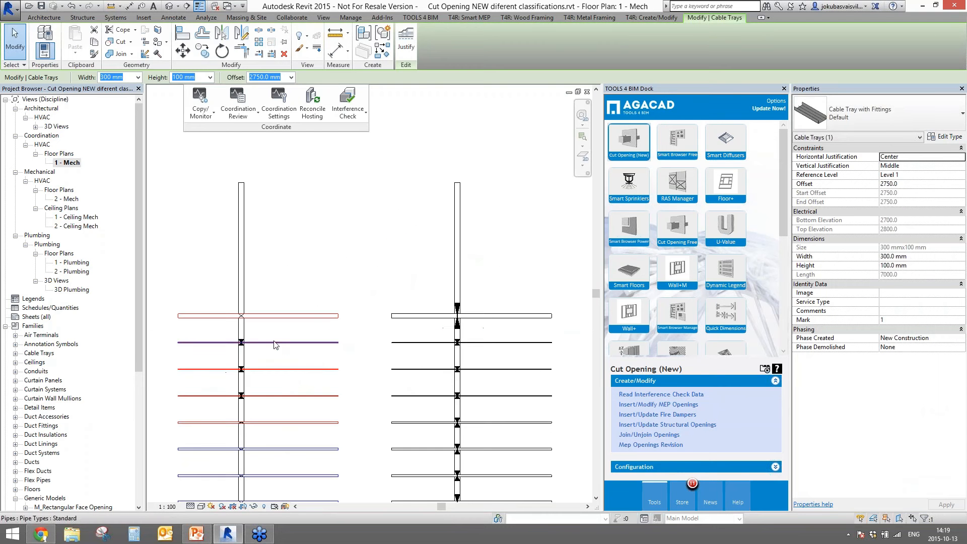
{"action": "middle_click_drag", "start_coordinate": [364, 351], "coordinate": [304, 362]}
{"action": "left_click", "coordinate": [438, 324]}
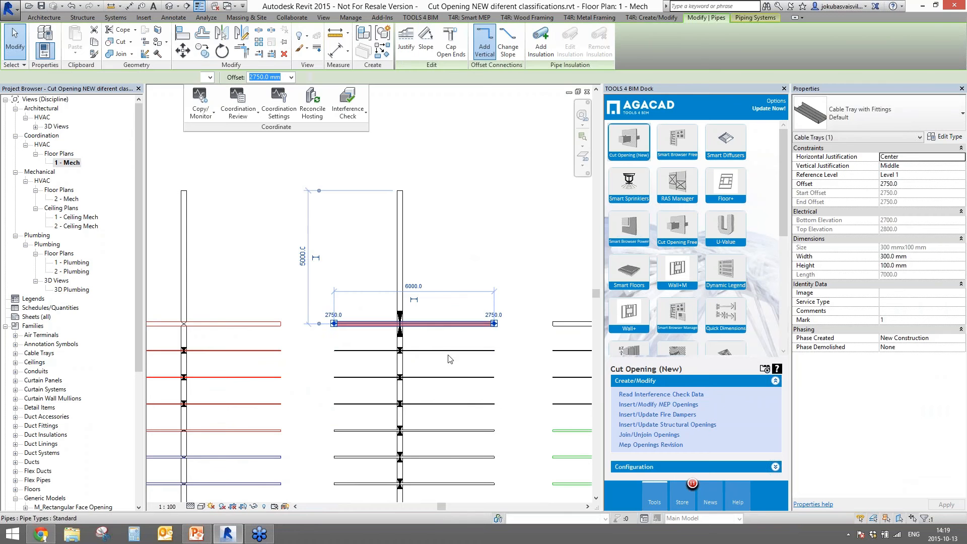
{"action": "key", "text": "Up"}
{"action": "key", "text": "Up"}
{"action": "key", "text": "Up"}
{"action": "key", "text": "Up"}
{"action": "key", "text": "Up"}
{"action": "key", "text": "Up"}
{"action": "key", "text": "Up"}
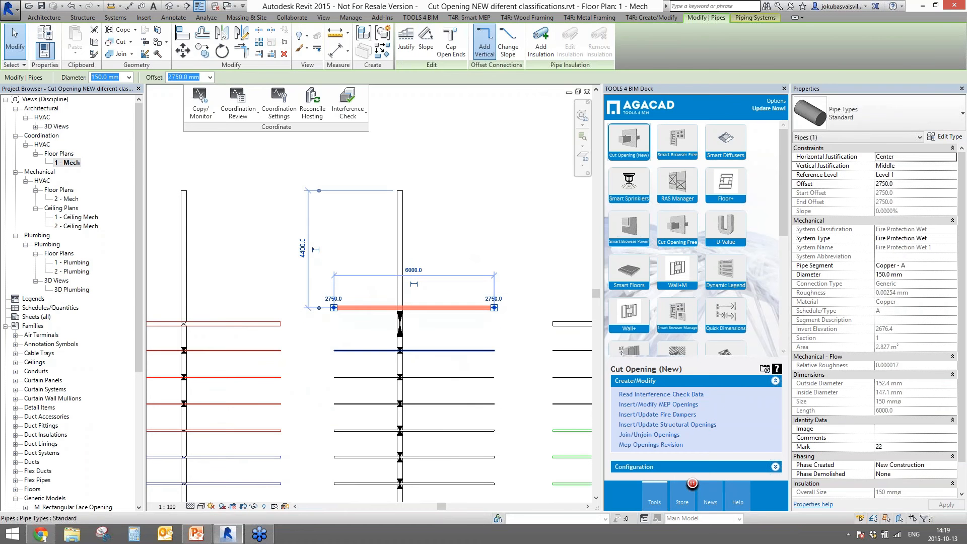
{"action": "key", "text": "Up"}
{"action": "key", "text": "Up"}
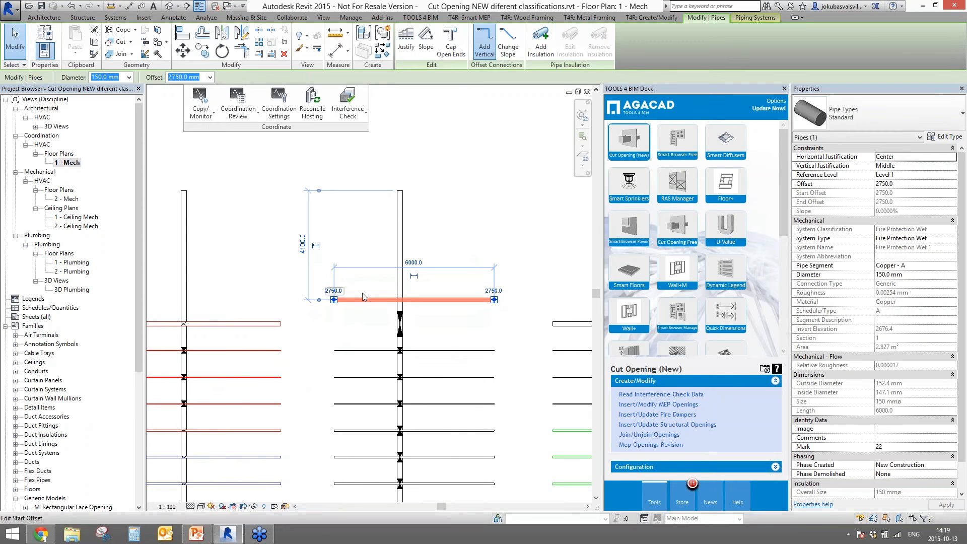
Run the MEP openings revision and update the Change Position opening so it follows the moved fire protection pipe
{"action": "left_click", "coordinate": [639, 445]}
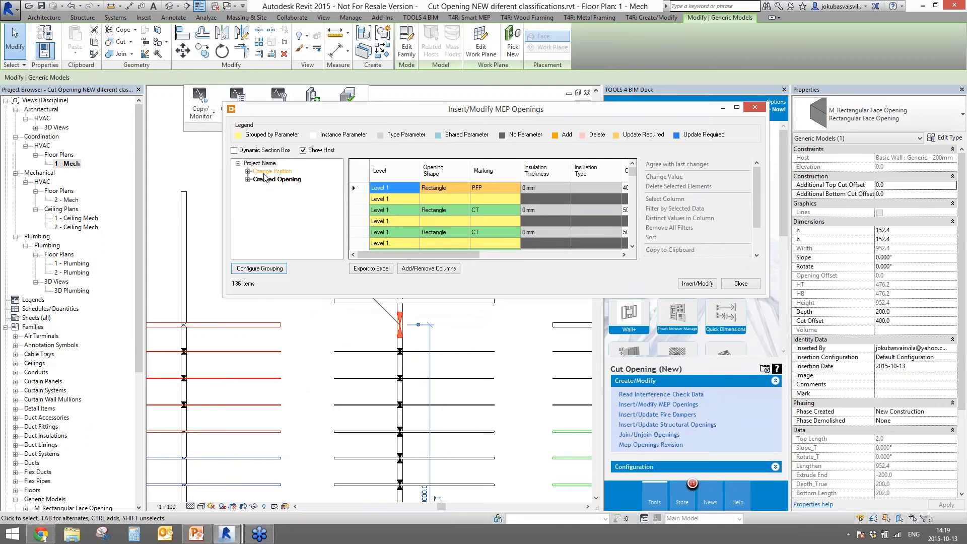
{"action": "left_click", "coordinate": [271, 171]}
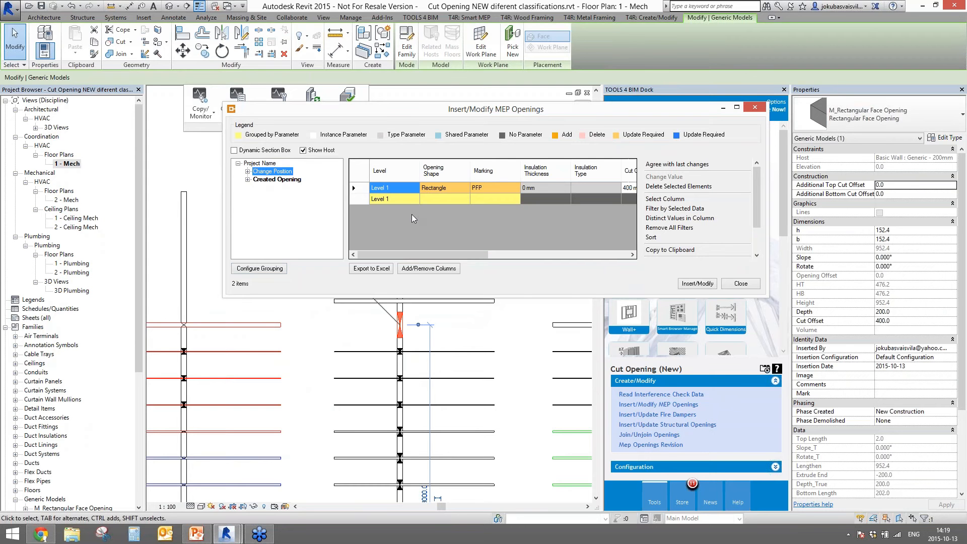
{"action": "left_click_drag", "start_coordinate": [360, 188], "coordinate": [361, 199]}
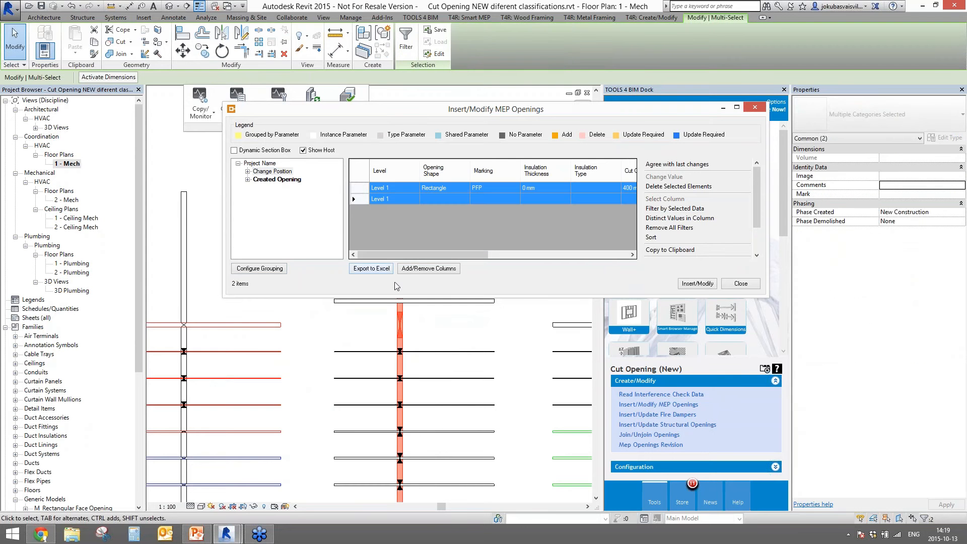
{"action": "middle_click_drag", "start_coordinate": [378, 336], "coordinate": [343, 412]}
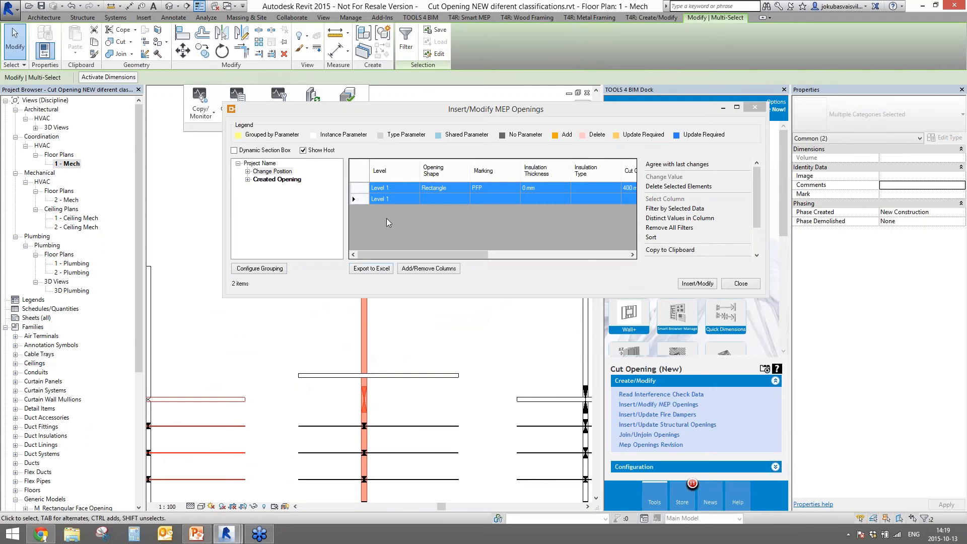
{"action": "left_click", "coordinate": [697, 283]}
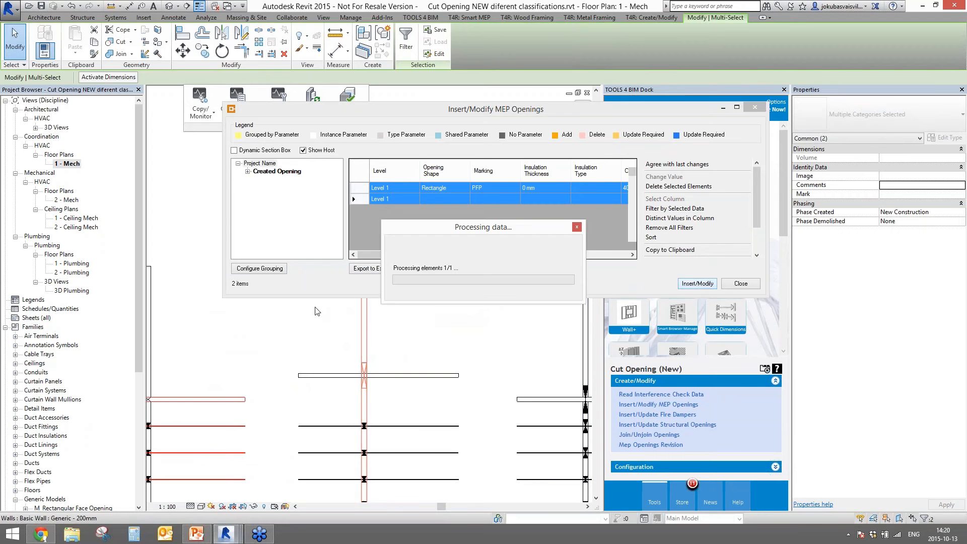
{"action": "left_click", "coordinate": [491, 296]}
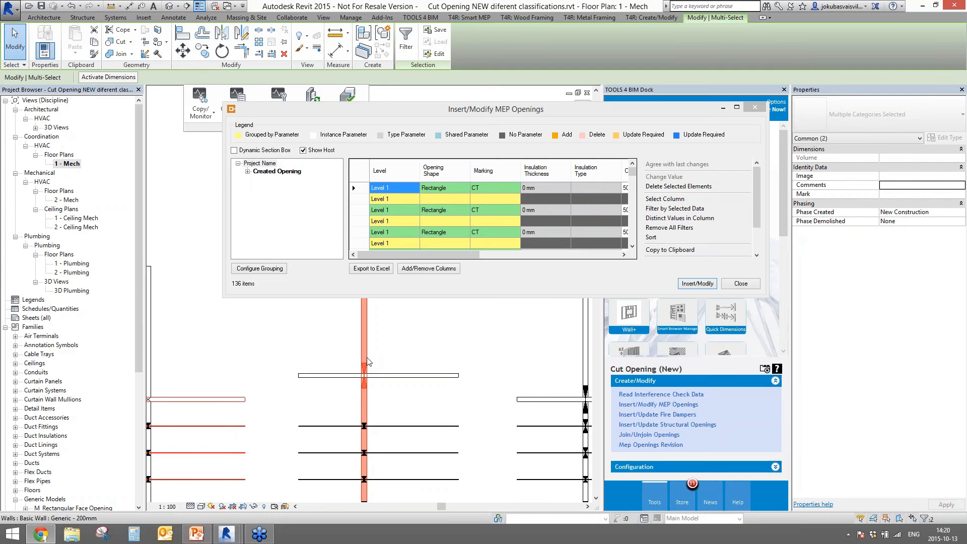
Move the same pipe farther up, 2400 mm from the wall's end, revise its opening to the new position, and end the session
{"action": "left_click", "coordinate": [394, 375]}
{"action": "left_click_drag", "start_coordinate": [413, 376], "coordinate": [412, 330]}
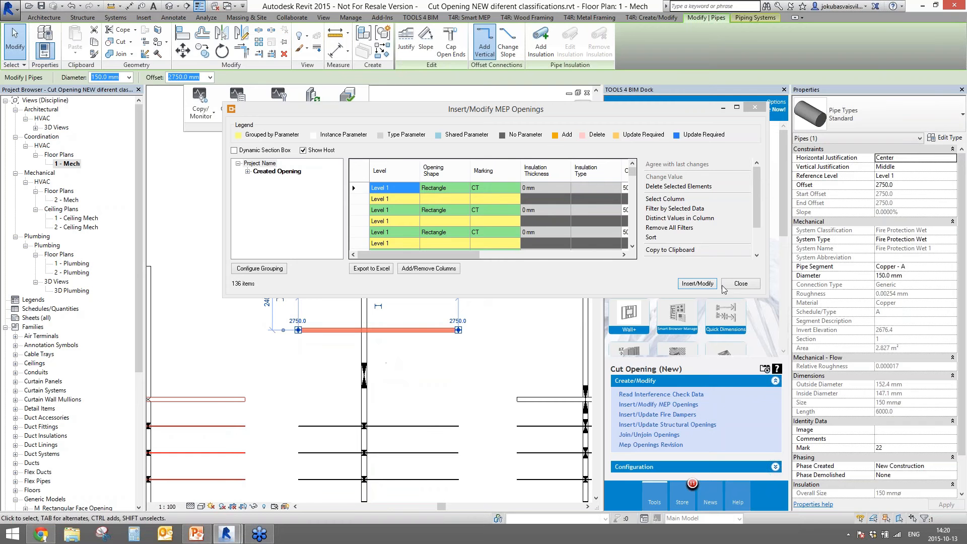
{"action": "left_click", "coordinate": [740, 283]}
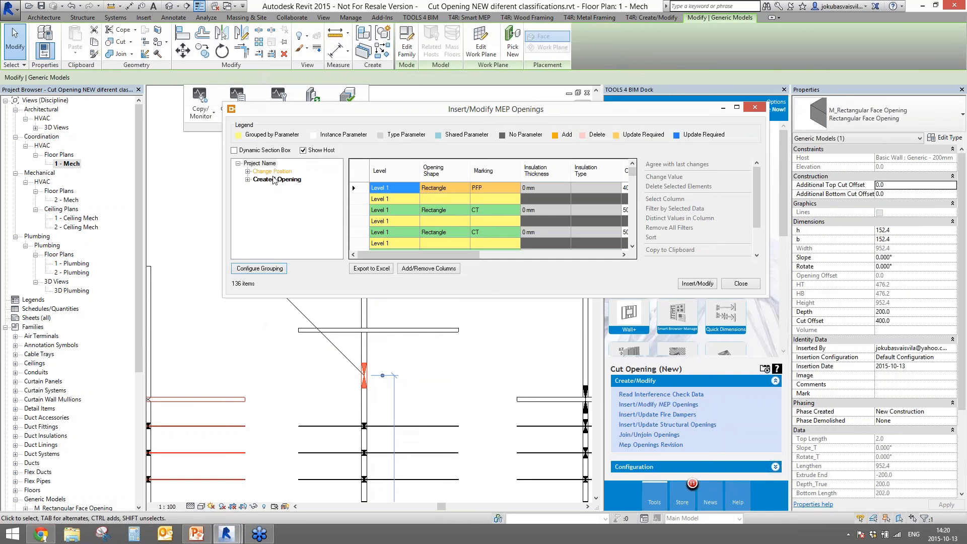
{"action": "left_click", "coordinate": [272, 171]}
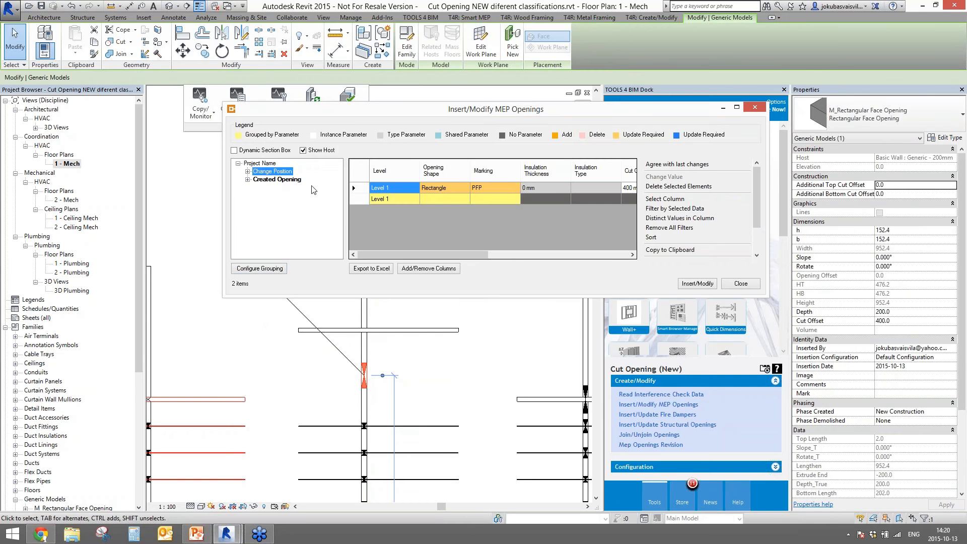
{"action": "left_click", "coordinate": [696, 284]}
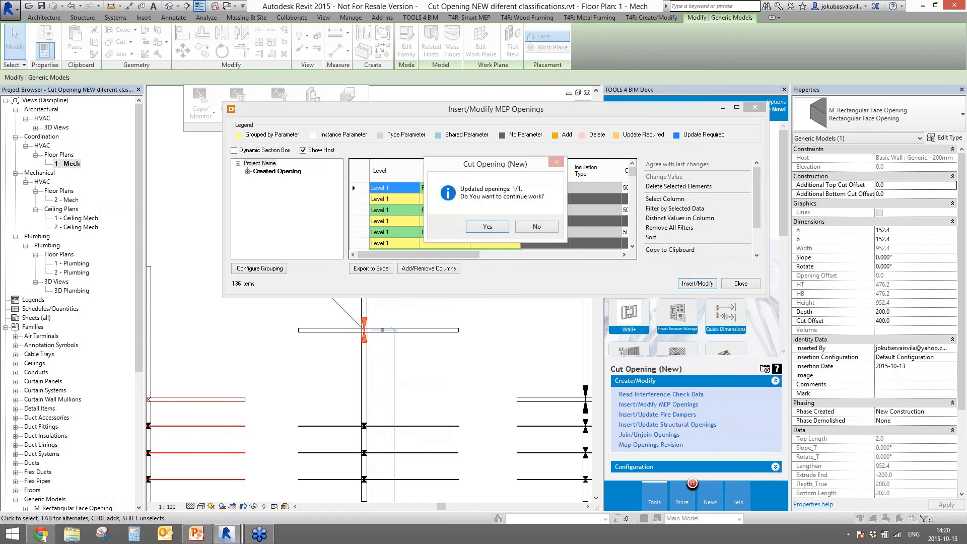
{"action": "left_click", "coordinate": [531, 226]}
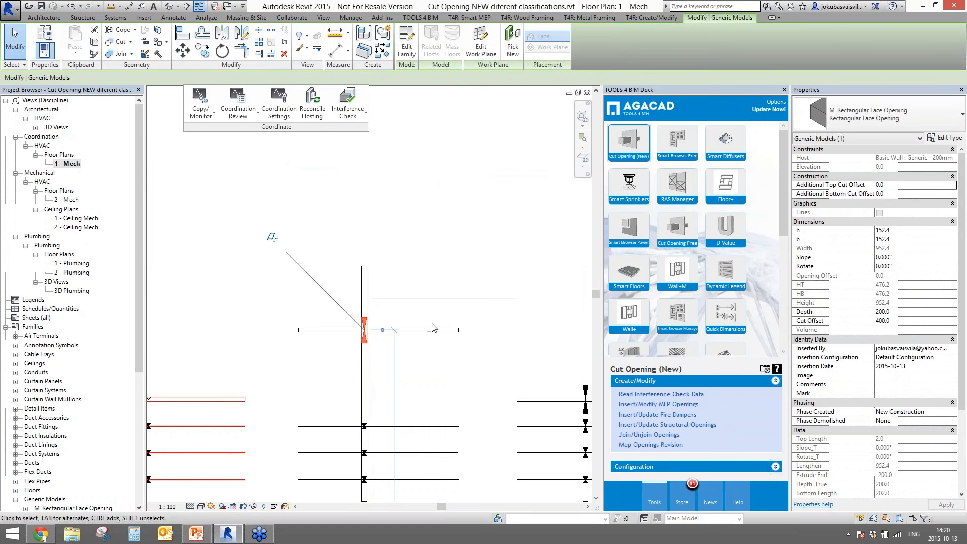
Delete the moved pipe, and remove its leftover opening through the Delete group of the MEP openings revision
{"action": "left_click", "coordinate": [405, 331]}
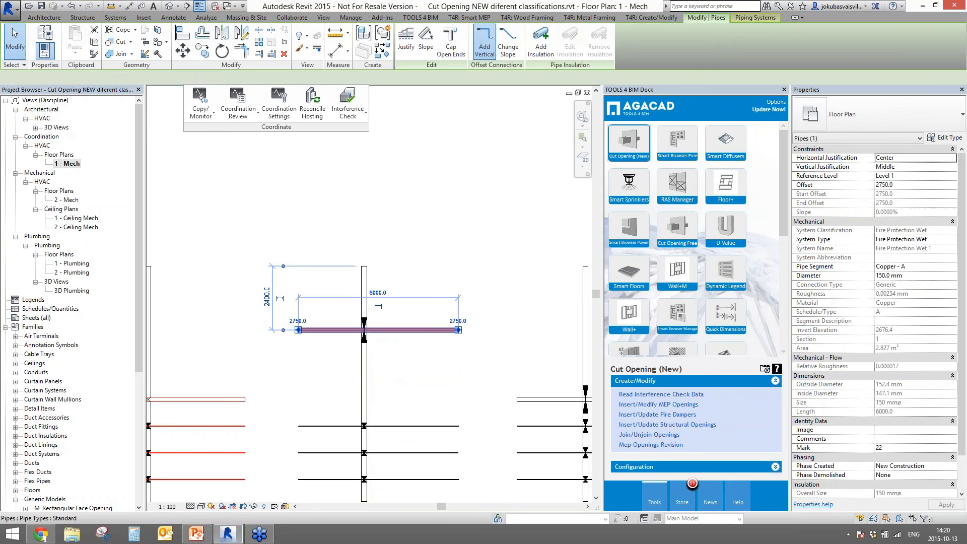
{"action": "key", "text": "Delete"}
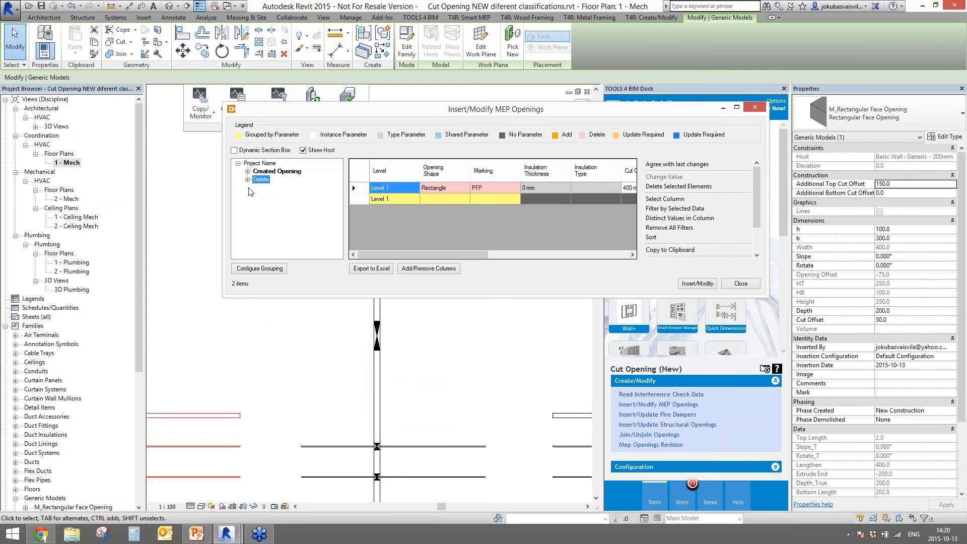
{"action": "left_click", "coordinate": [698, 283]}
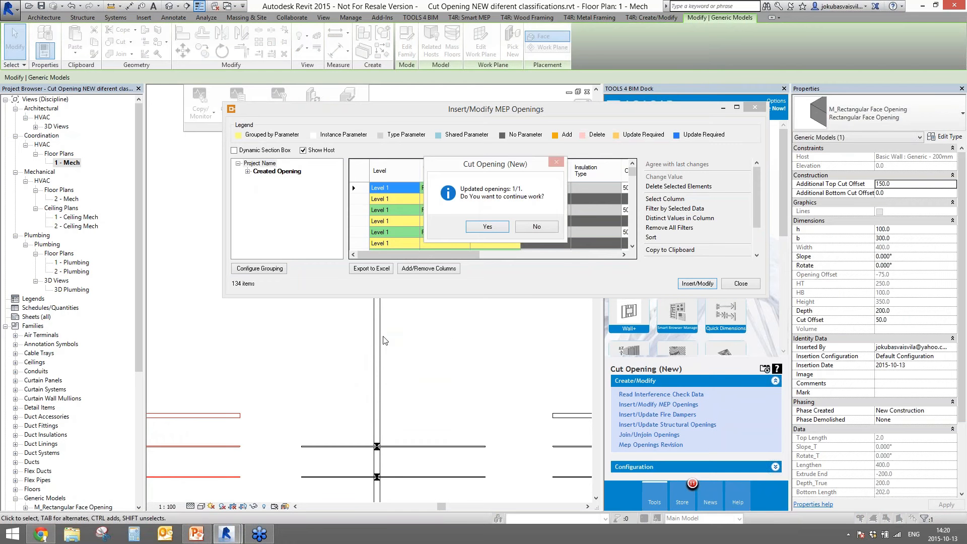
{"action": "left_click", "coordinate": [544, 228]}
{"action": "left_click", "coordinate": [481, 311]}
In the 3D view, set the Additional Top Cut Offset to 1000 for the end rectangular opening beside the green pipes
{"action": "scroll", "coordinate": [486, 312], "scroll_direction": "down", "scroll_amount": 5}
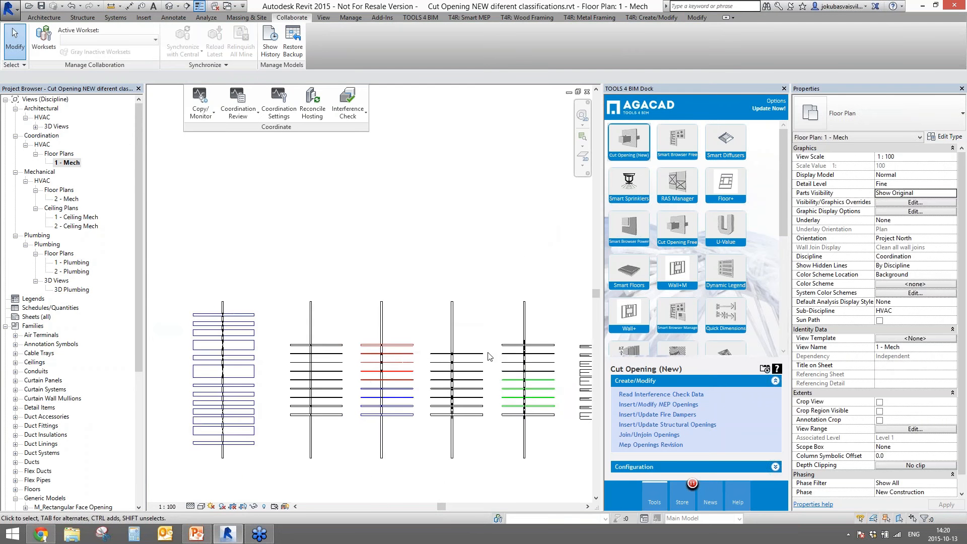
{"action": "scroll", "coordinate": [473, 372], "scroll_direction": "down", "scroll_amount": 2}
{"action": "middle_click_drag", "start_coordinate": [451, 371], "coordinate": [344, 334]}
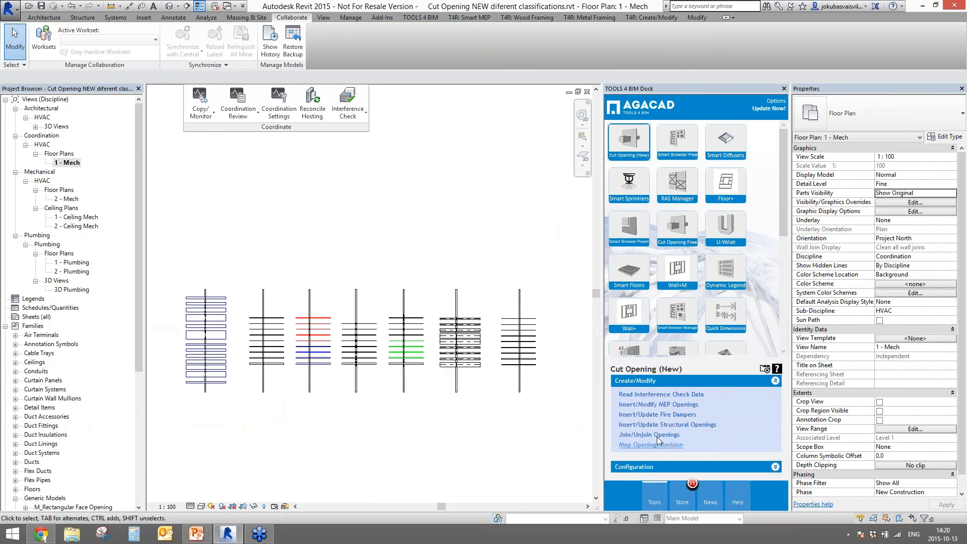
{"action": "left_click", "coordinate": [169, 6]}
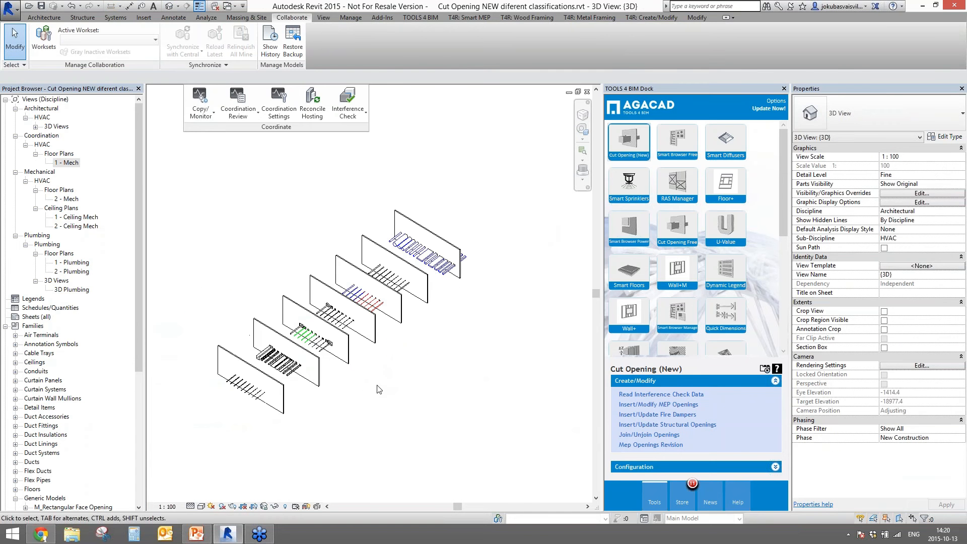
{"action": "scroll", "coordinate": [379, 390], "scroll_direction": "up", "scroll_amount": 5}
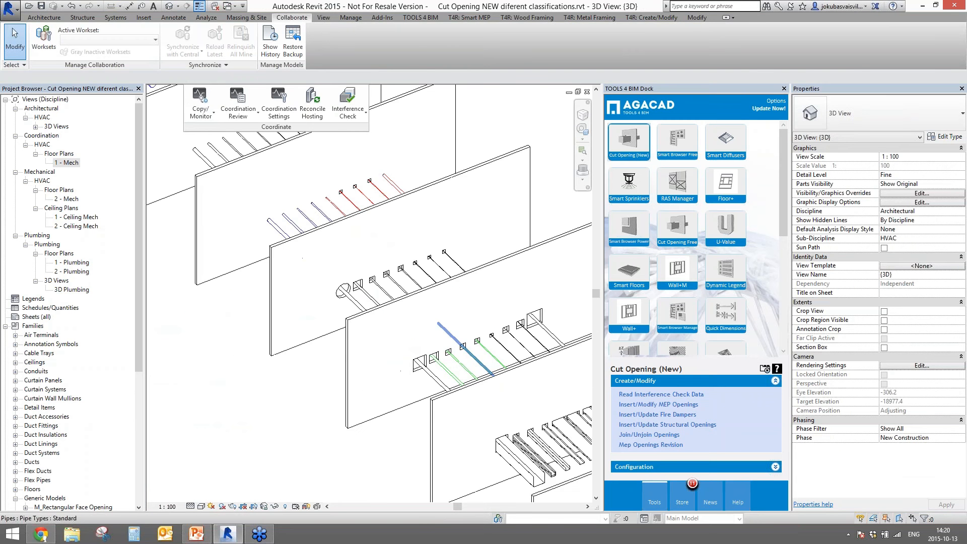
{"action": "middle_click_drag", "start_coordinate": [307, 363], "coordinate": [325, 379], "text": "shift"}
{"action": "scroll", "coordinate": [356, 358], "scroll_direction": "up", "scroll_amount": 4}
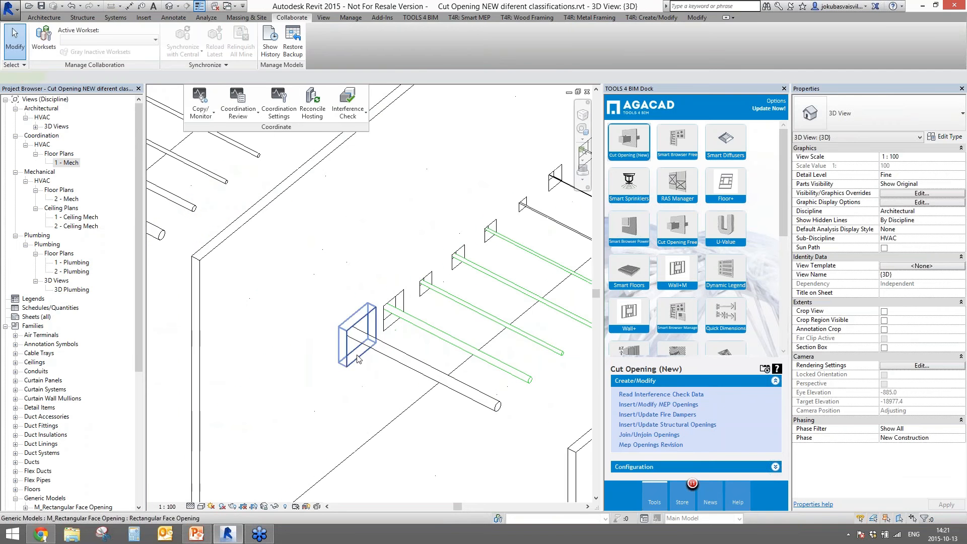
{"action": "left_click", "coordinate": [356, 356]}
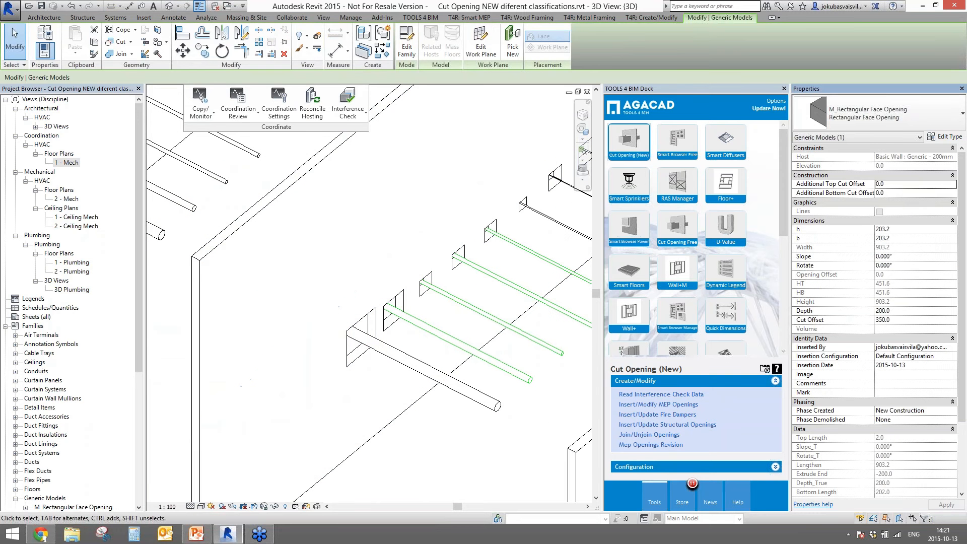
{"action": "type", "text": "1000"}
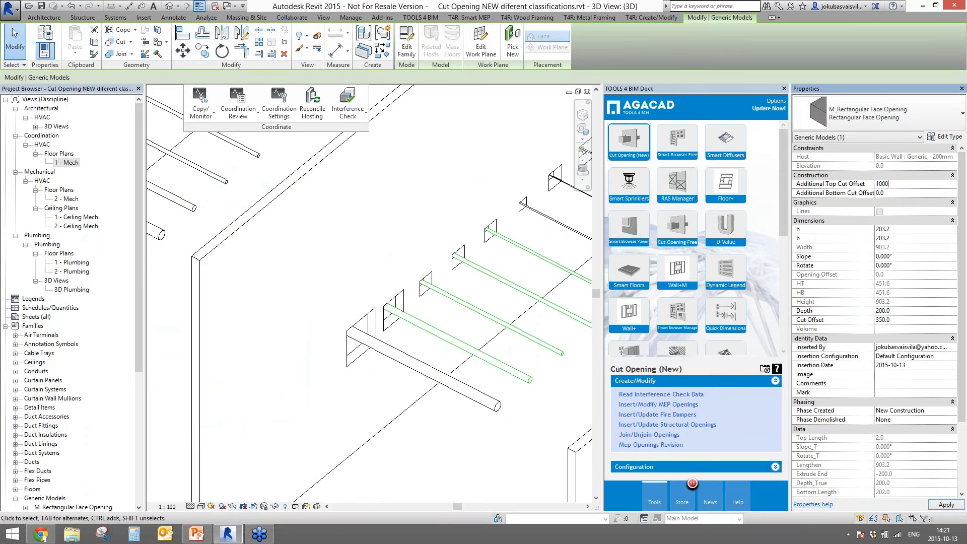
{"action": "key", "text": "Return"}
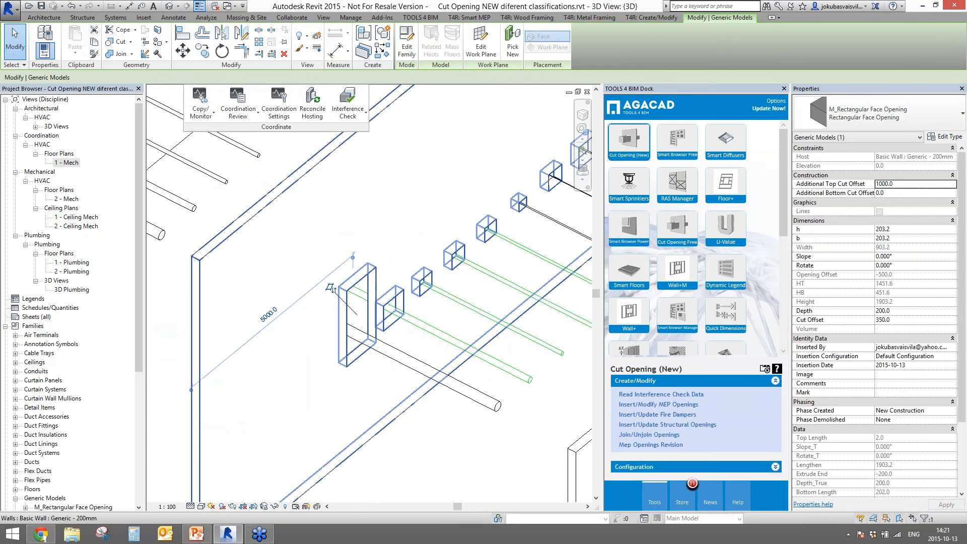
{"action": "middle_click_drag", "start_coordinate": [401, 390], "coordinate": [448, 419], "text": "shift"}
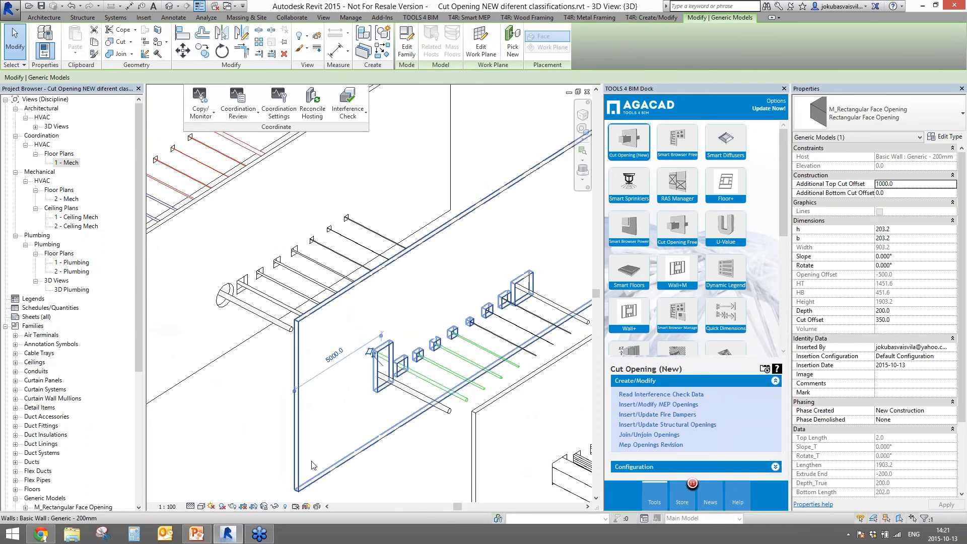
{"action": "key", "text": "Escape"}
Join the enlarged end opening and the adjacent green pipe's opening into one rectangular opening
{"action": "left_click", "coordinate": [416, 361]}
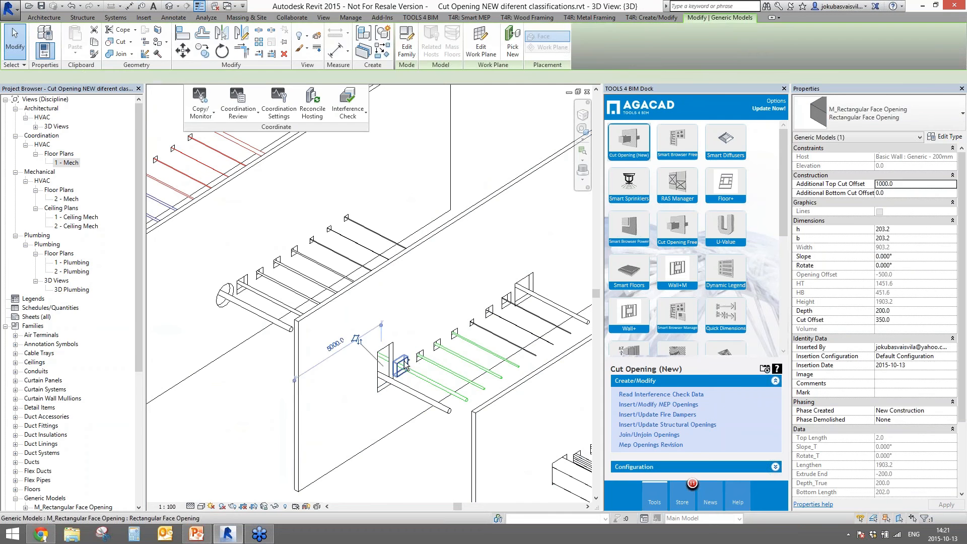
{"action": "left_click", "coordinate": [651, 435]}
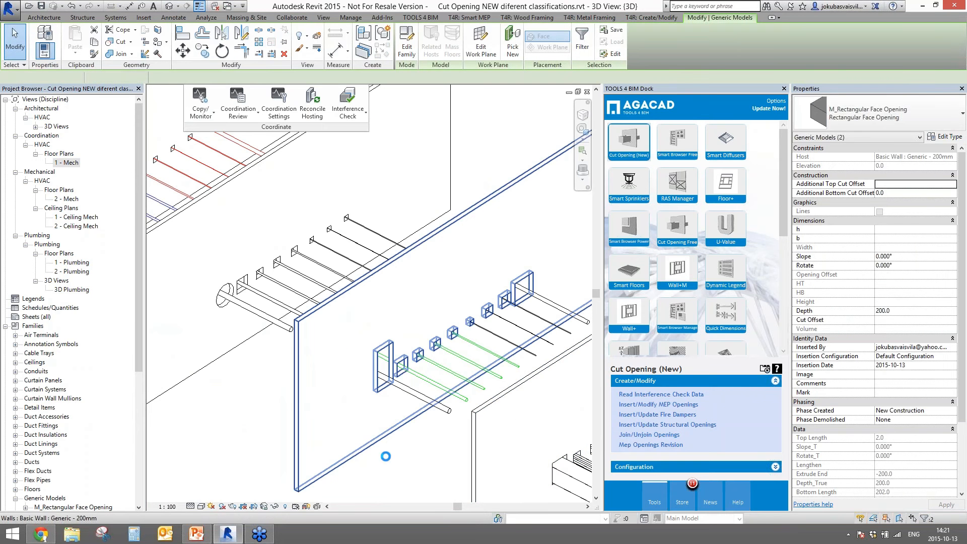
{"action": "left_click", "coordinate": [410, 455]}
{"action": "scroll", "coordinate": [402, 381], "scroll_direction": "up", "scroll_amount": 2}
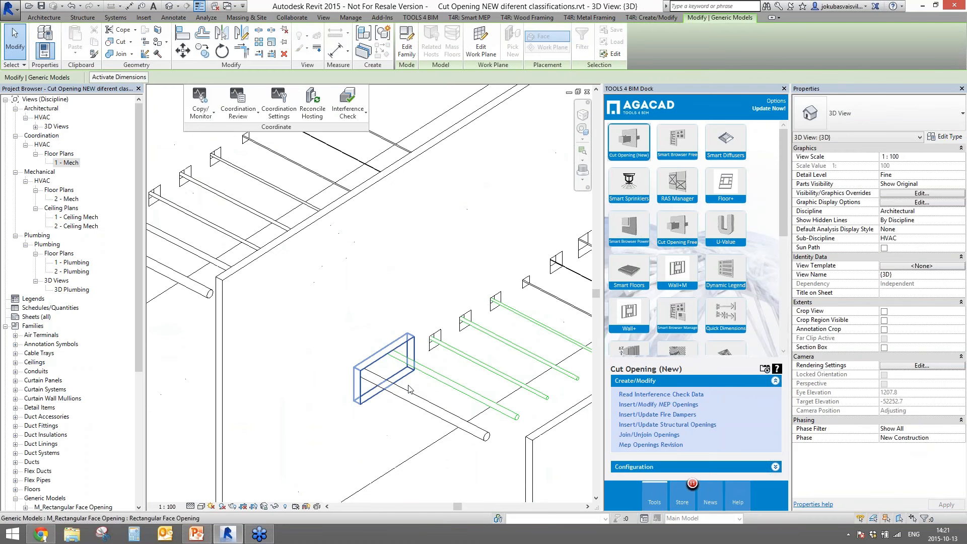
Unjoin the combined rectangular opening beside the green pipes, and join the two openings again
{"action": "left_click", "coordinate": [413, 356]}
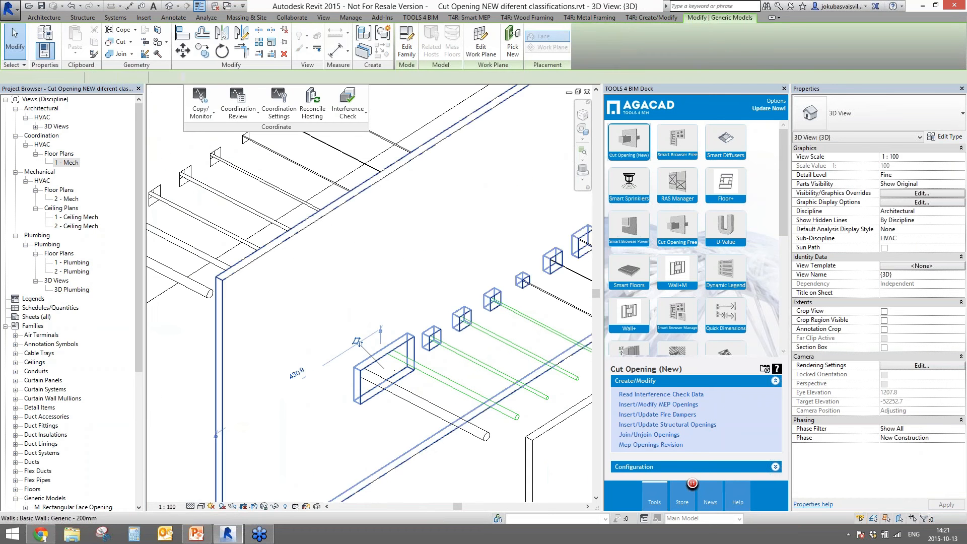
{"action": "left_click", "coordinate": [636, 444]}
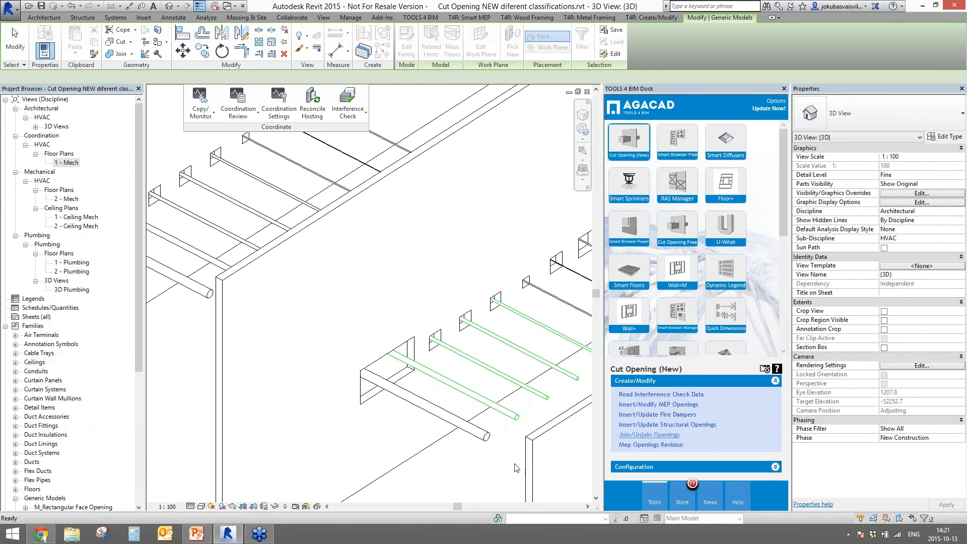
{"action": "left_click", "coordinate": [401, 429]}
On the neighbouring wall, join the round end opening and the adjacent rectangular opening into one
{"action": "middle_click_drag", "start_coordinate": [401, 430], "coordinate": [242, 352], "text": "shift"}
{"action": "left_click", "coordinate": [468, 316]}
{"action": "left_click", "coordinate": [242, 353]}
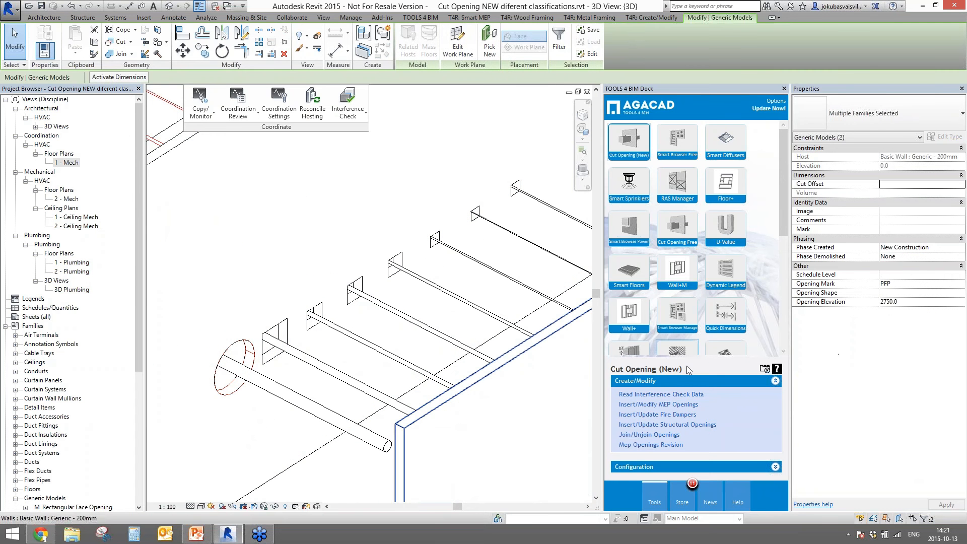
{"action": "left_click", "coordinate": [633, 443]}
{"action": "left_click", "coordinate": [219, 403]}
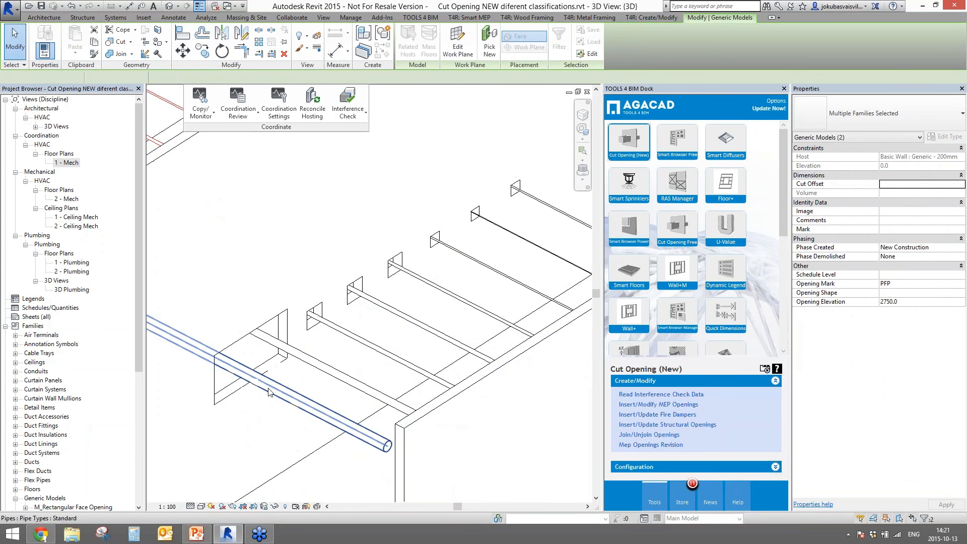
Unjoin the combined opening on that wall back into separate round and rectangular openings
{"action": "left_click", "coordinate": [251, 342]}
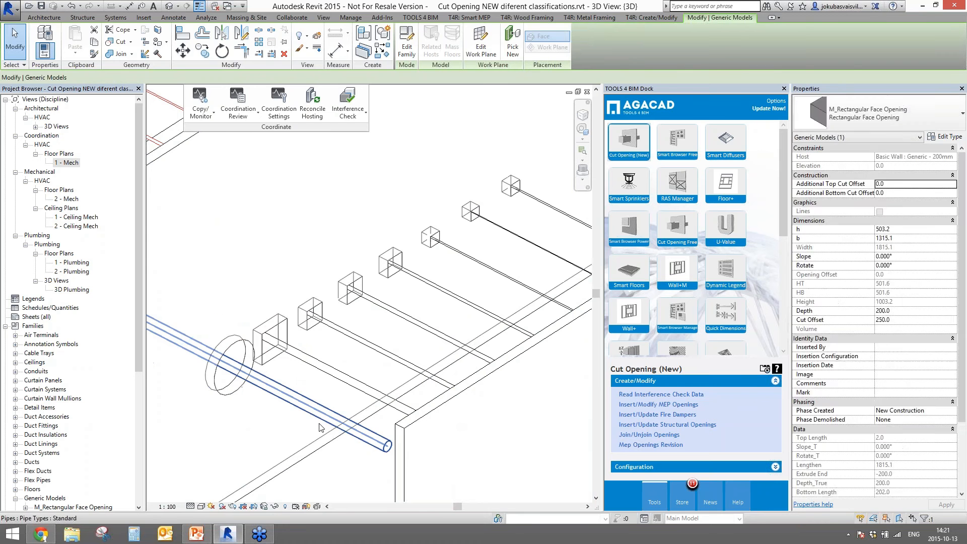
{"action": "left_click", "coordinate": [320, 427]}
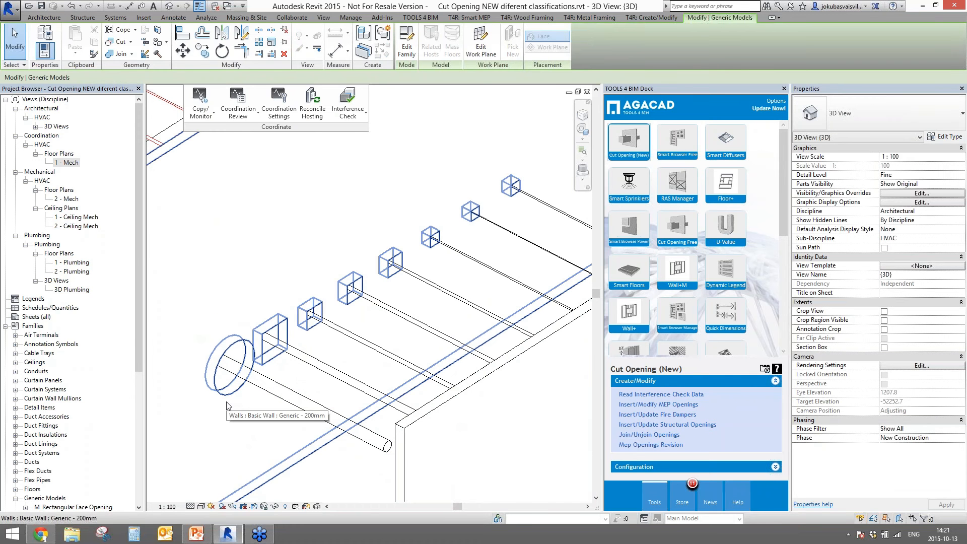
{"action": "scroll", "coordinate": [226, 405], "scroll_direction": "down", "scroll_amount": 6}
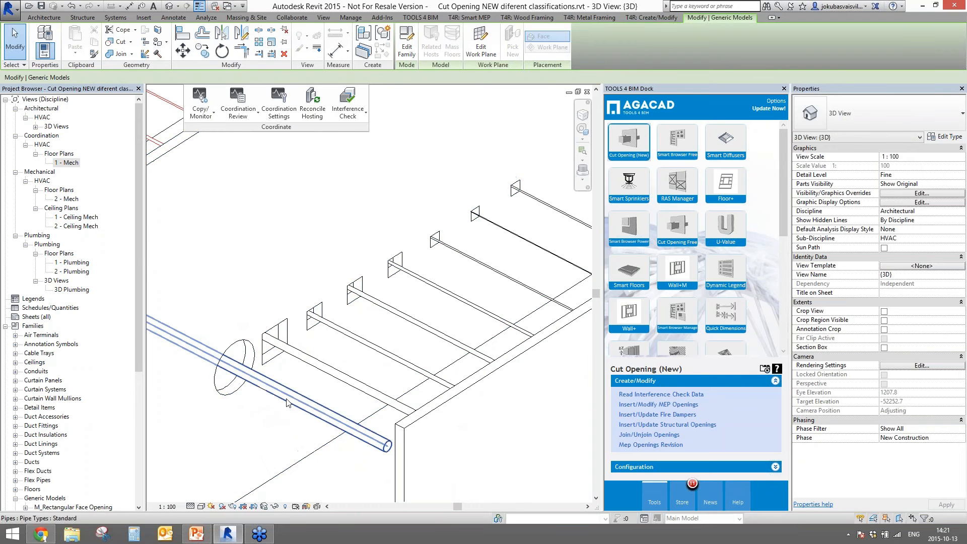
{"action": "middle_click_drag", "start_coordinate": [384, 414], "coordinate": [344, 386]}
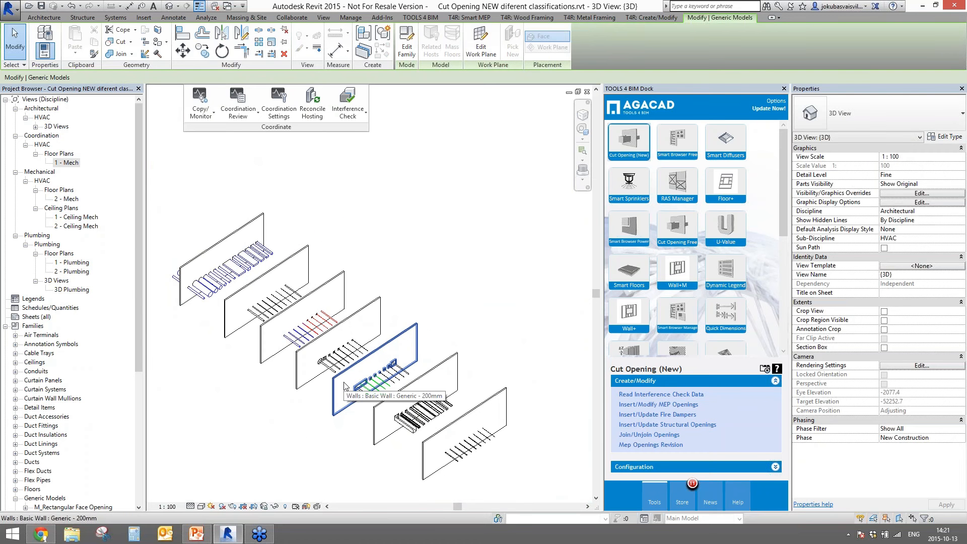
{"action": "middle_click_drag", "start_coordinate": [383, 402], "coordinate": [493, 428], "text": "shift"}
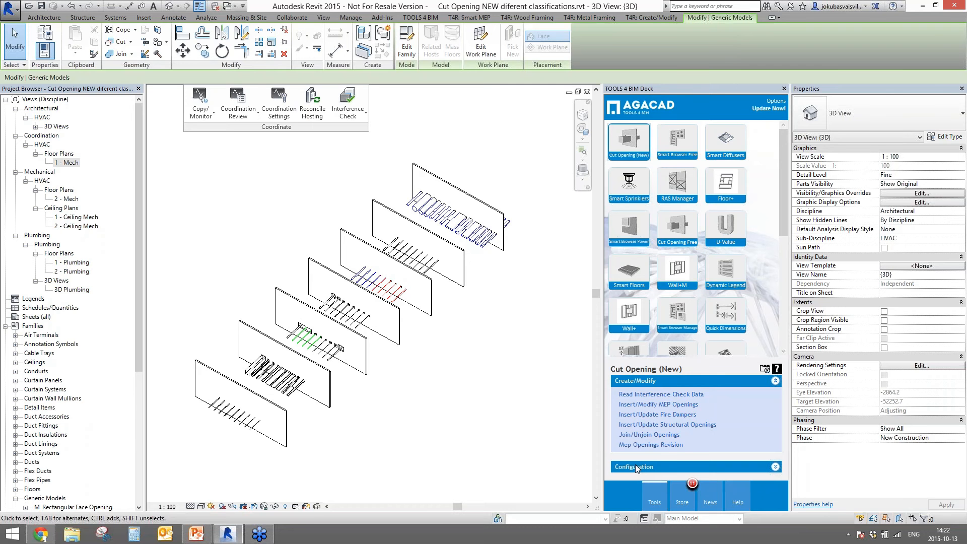
{"action": "left_click", "coordinate": [635, 464]}
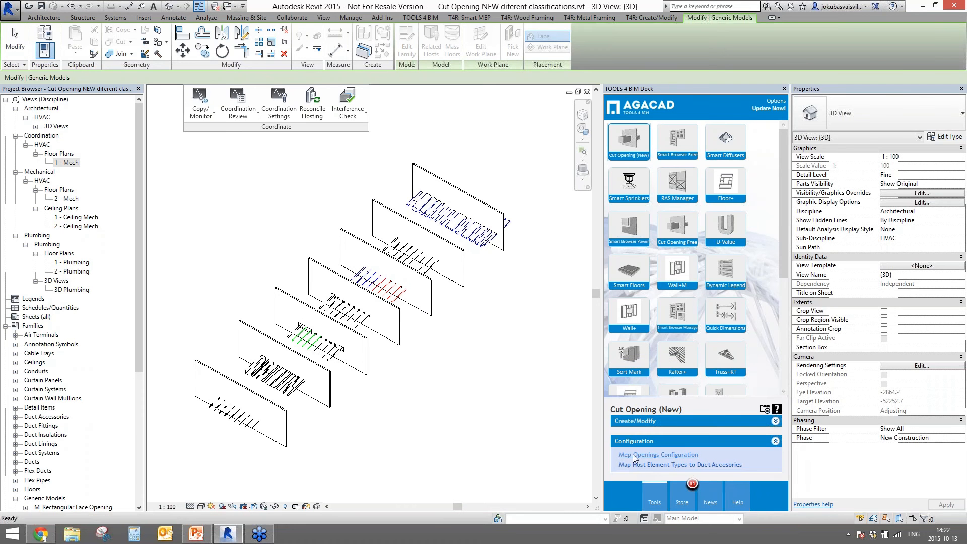
{"action": "left_click", "coordinate": [633, 455]}
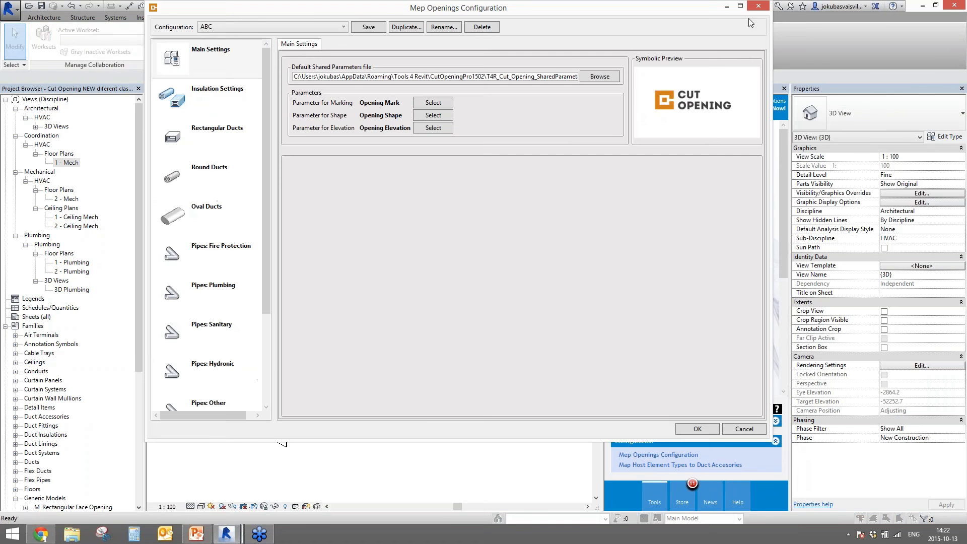
{"action": "left_click", "coordinate": [757, 6]}
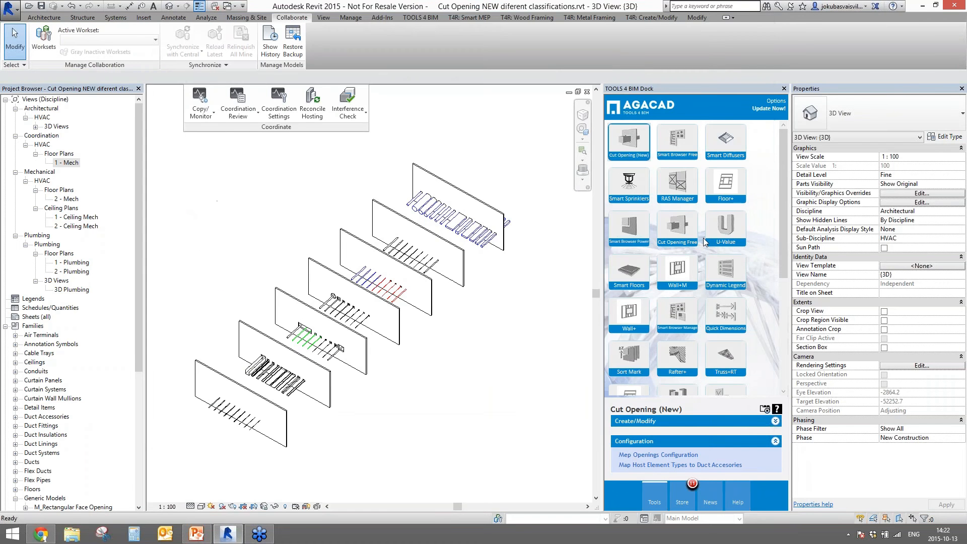
Open the mapping of host element types to duct accessories, filter it to walls and examine their type and Fire Rating values
{"action": "left_click", "coordinate": [642, 465]}
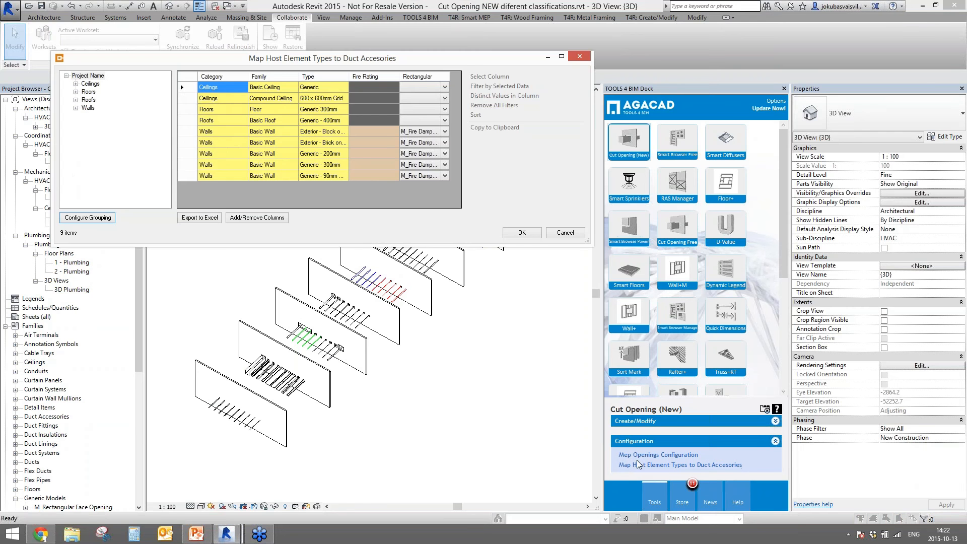
{"action": "left_click", "coordinate": [217, 134]}
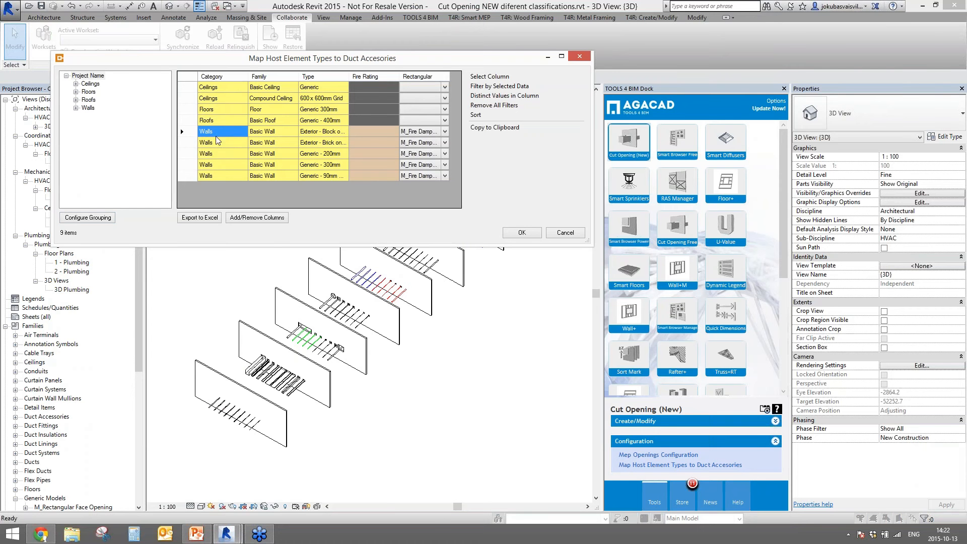
{"action": "left_click", "coordinate": [219, 176], "text": "shift"}
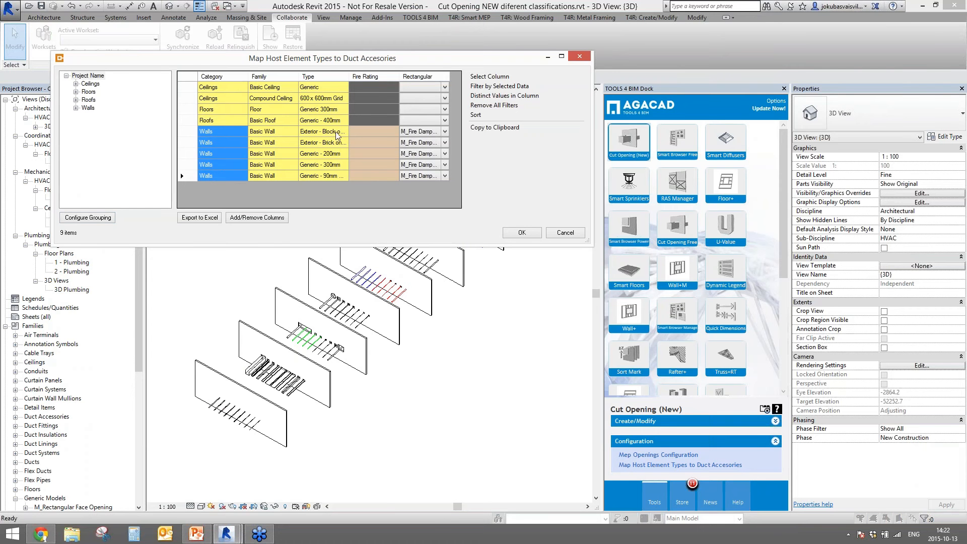
{"action": "left_click_drag", "start_coordinate": [336, 135], "coordinate": [333, 189]}
{"action": "left_click_drag", "start_coordinate": [373, 132], "coordinate": [375, 191]}
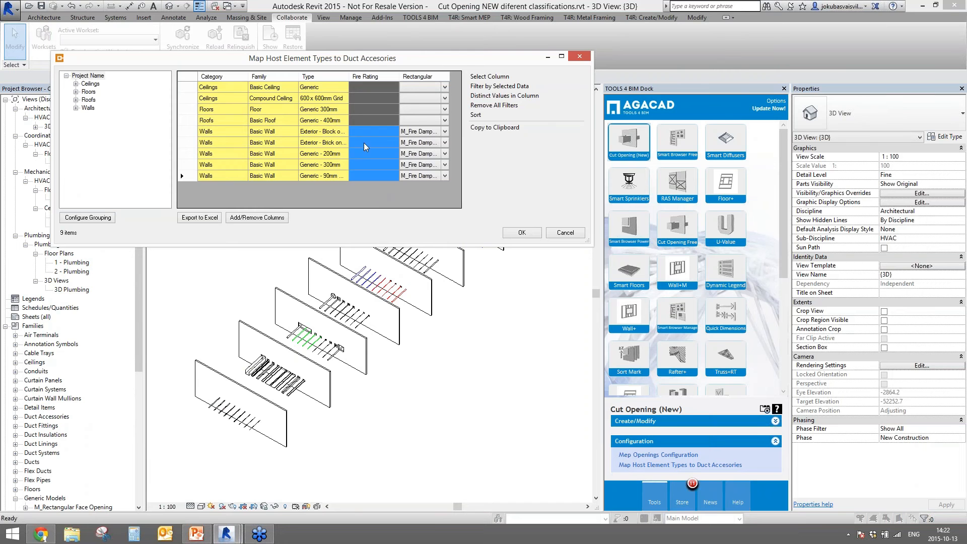
{"action": "left_click", "coordinate": [88, 108]}
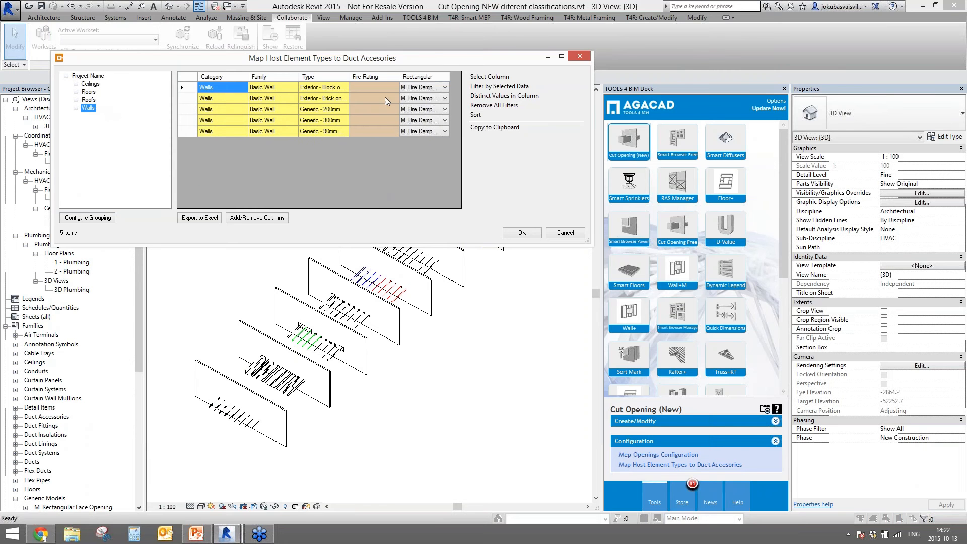
{"action": "left_click_drag", "start_coordinate": [385, 88], "coordinate": [380, 132]}
Keep M_Fire Damper - Rectangular - Simple : Standard as the rectangular damper for the exterior wall types and accept the mapping
{"action": "left_click", "coordinate": [444, 88]}
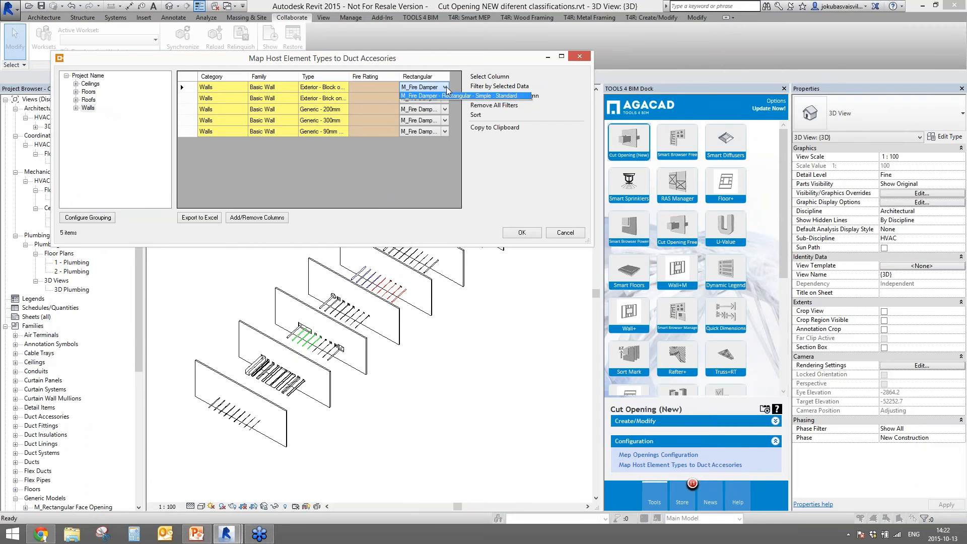
{"action": "left_click", "coordinate": [446, 86]}
{"action": "left_click", "coordinate": [444, 98]}
{"action": "left_click", "coordinate": [428, 100]}
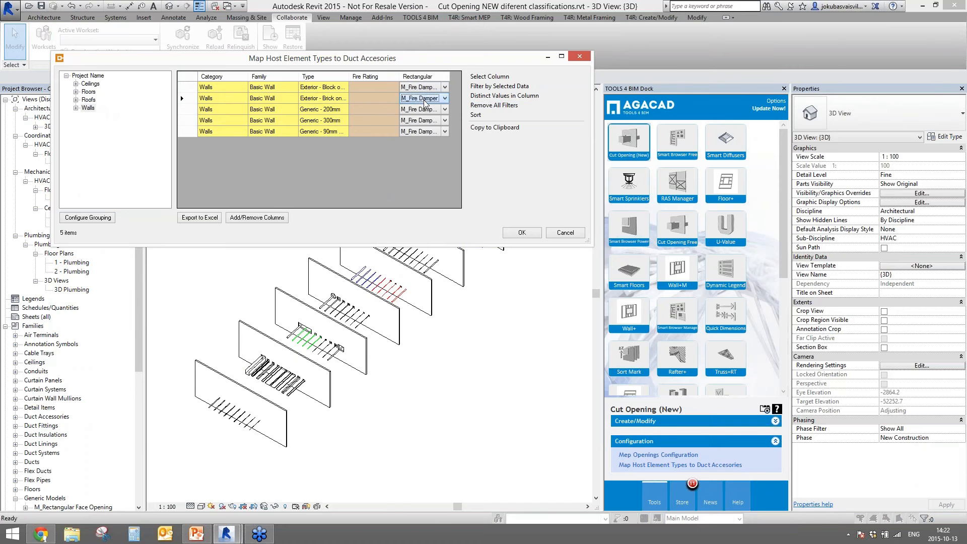
{"action": "left_click", "coordinate": [425, 99]}
{"action": "left_click", "coordinate": [424, 98]}
{"action": "left_click", "coordinate": [522, 232]}
Start inserting fire dampers and load the interference report Cut Opening.html from the desktop as the source data
{"action": "left_click", "coordinate": [636, 442]}
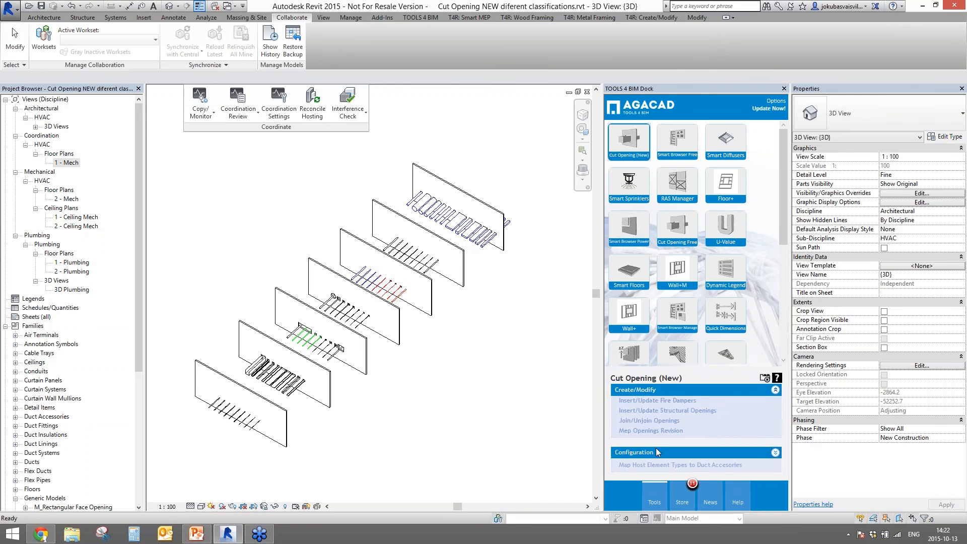
{"action": "left_click", "coordinate": [655, 448]}
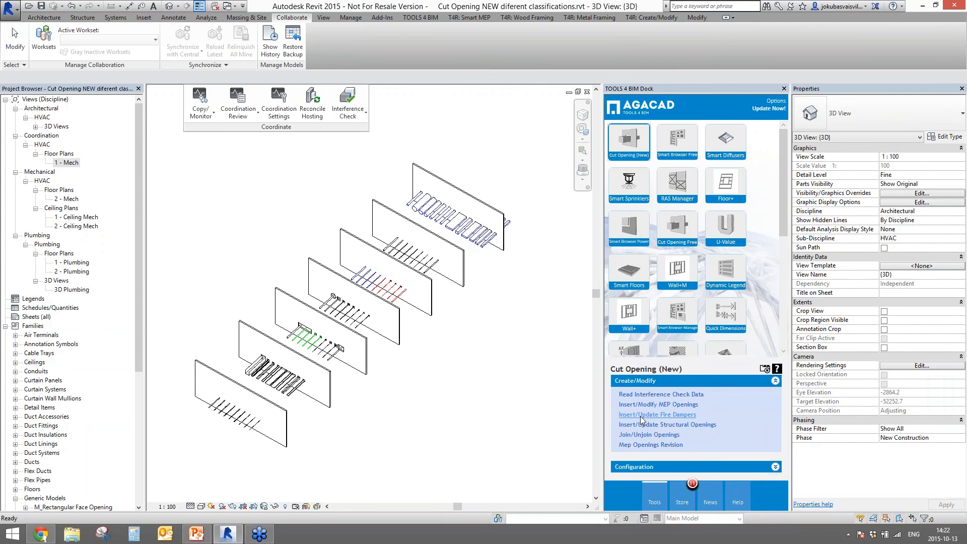
{"action": "left_click", "coordinate": [639, 416]}
{"action": "left_click", "coordinate": [560, 246]}
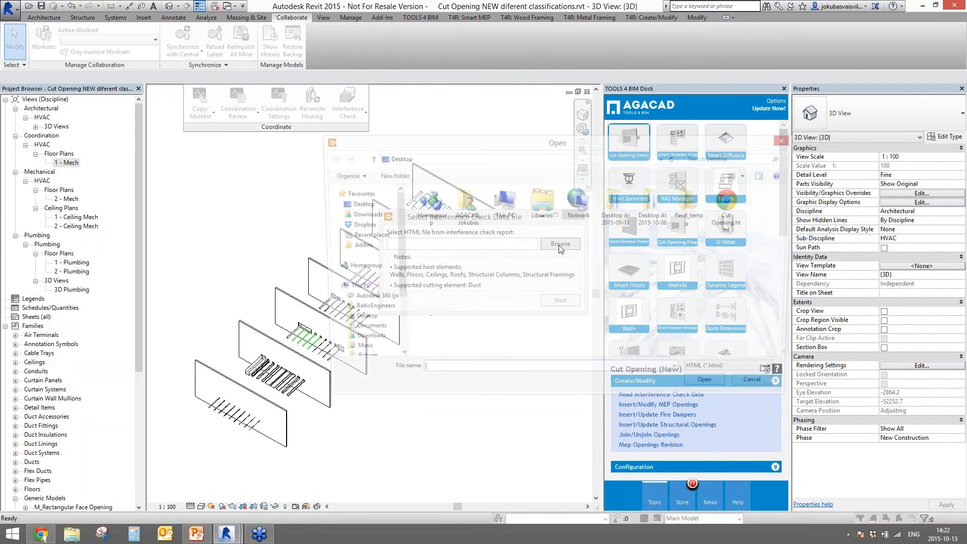
{"action": "left_click", "coordinate": [735, 208]}
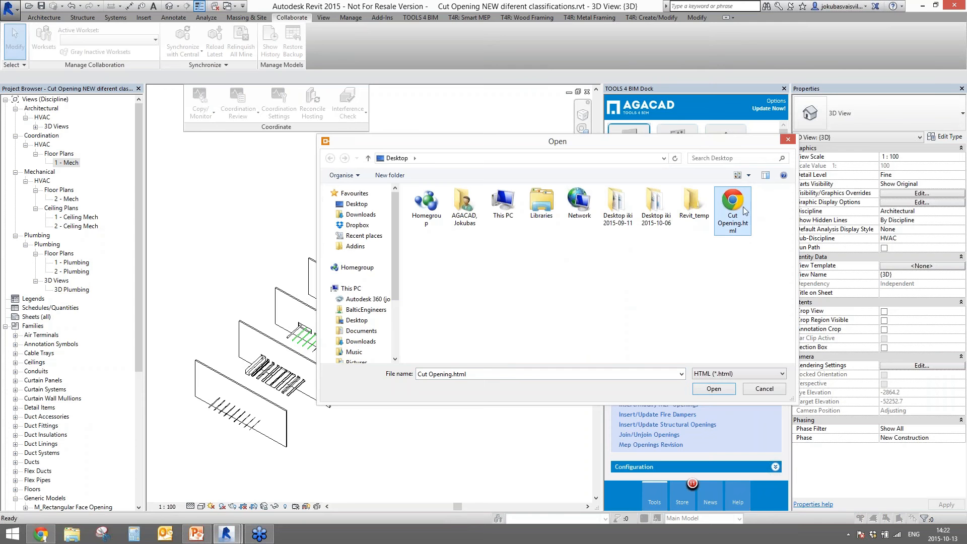
{"action": "left_click", "coordinate": [713, 387]}
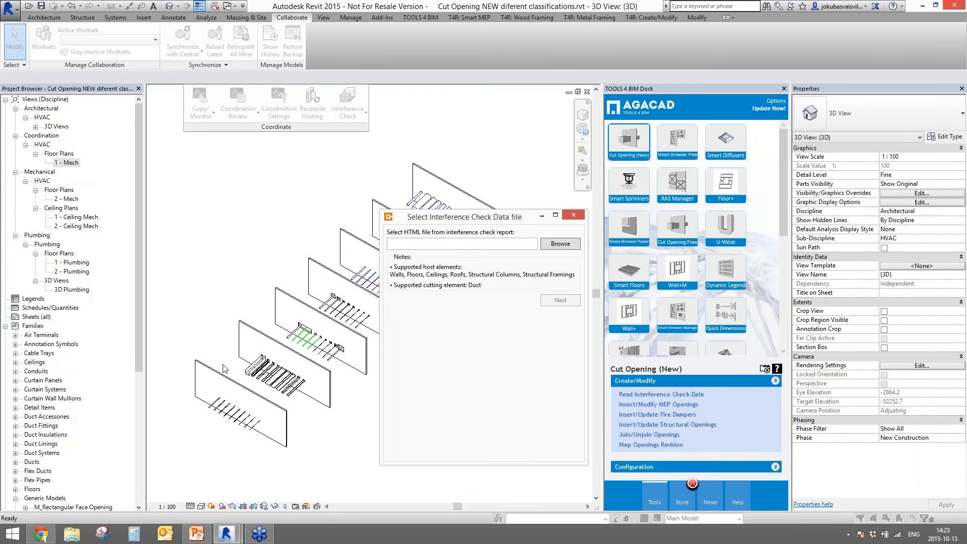
{"action": "left_click_drag", "start_coordinate": [471, 215], "coordinate": [411, 106]}
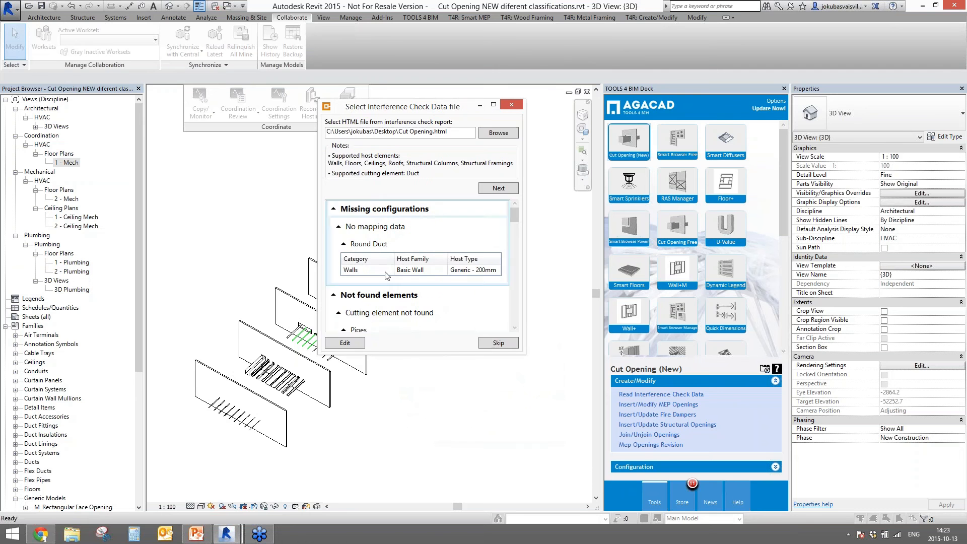
{"action": "left_click", "coordinate": [490, 189]}
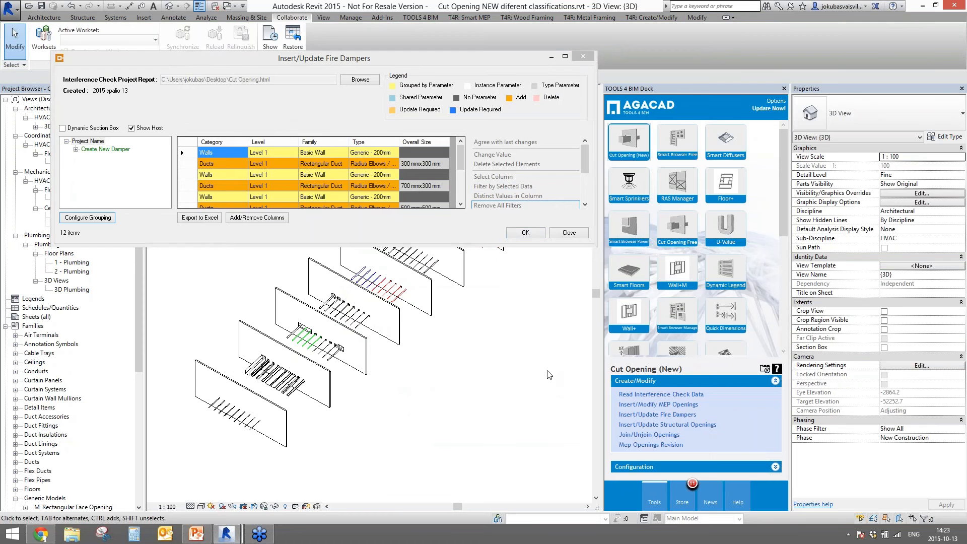
Select all listed wall and duct pairs, insert their fire dampers and finish the command
{"action": "left_click_drag", "start_coordinate": [497, 246], "coordinate": [537, 463]}
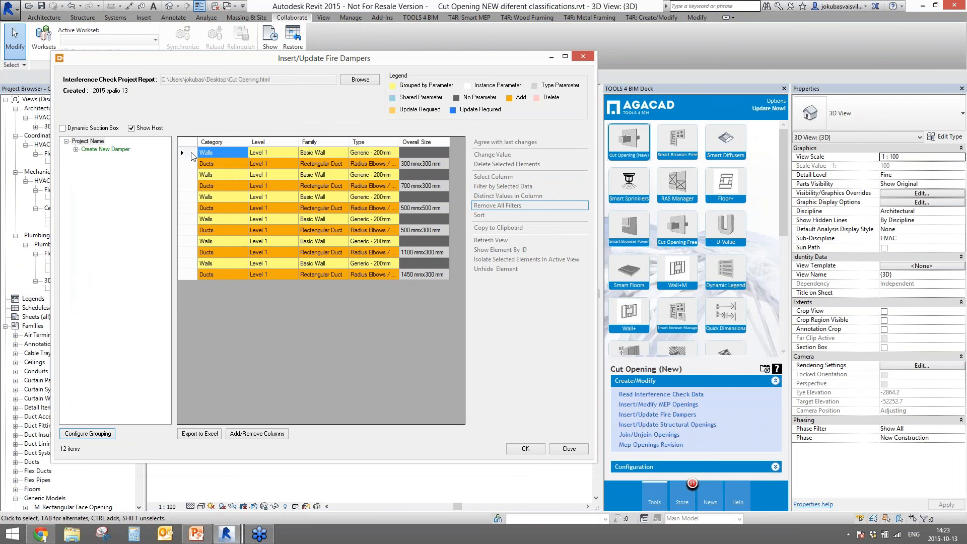
{"action": "left_click_drag", "start_coordinate": [188, 153], "coordinate": [189, 276]}
{"action": "left_click_drag", "start_coordinate": [301, 60], "coordinate": [353, 336]}
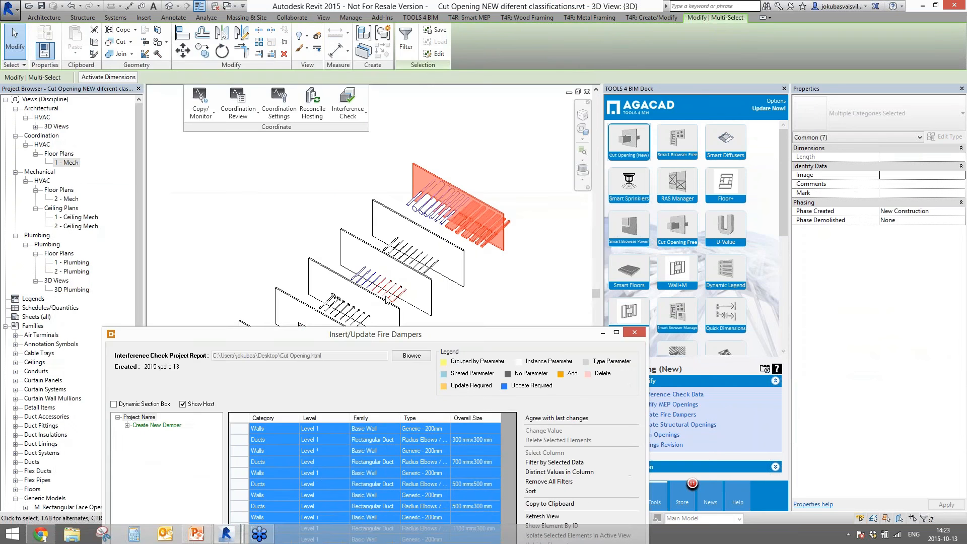
{"action": "left_click_drag", "start_coordinate": [497, 341], "coordinate": [496, 58]}
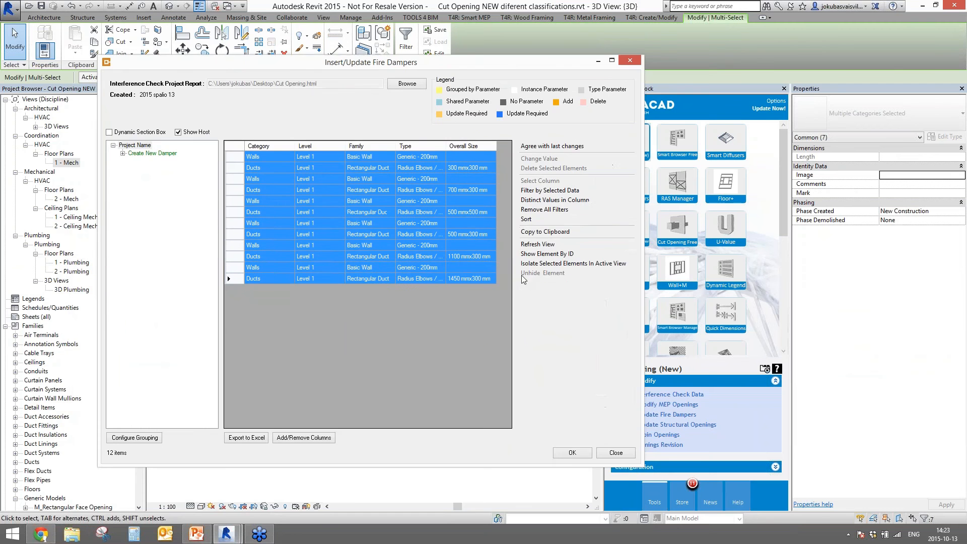
{"action": "left_click", "coordinate": [572, 453]}
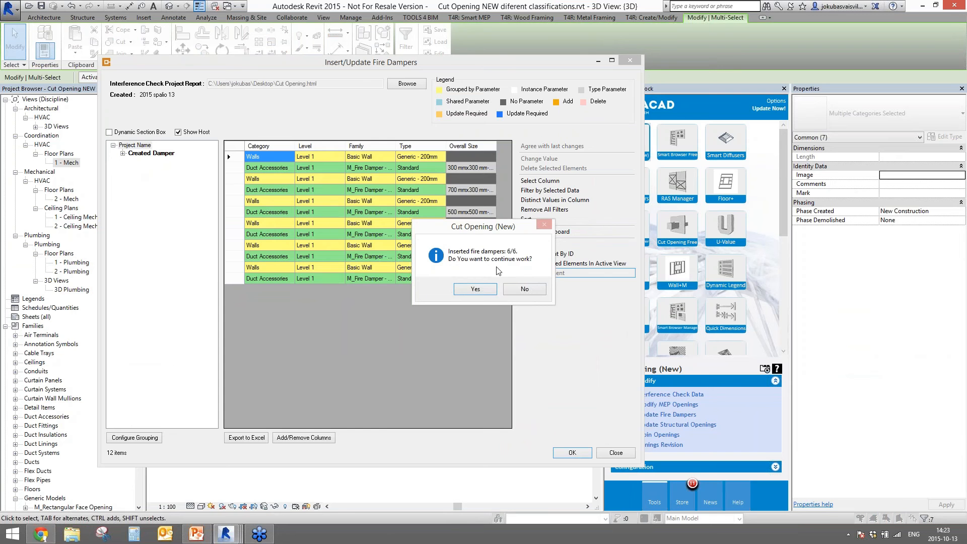
{"action": "left_click", "coordinate": [523, 289]}
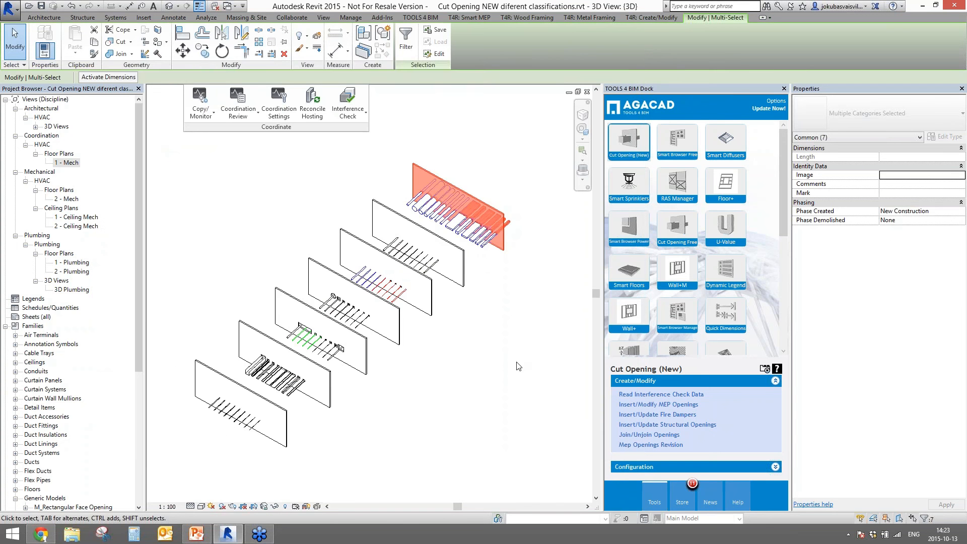
Set the 3D view's discipline to Mechanical and bring the rectangular ducts with the inserted dampers into close view
{"action": "middle_click_drag", "start_coordinate": [521, 345], "coordinate": [388, 476], "text": "shift"}
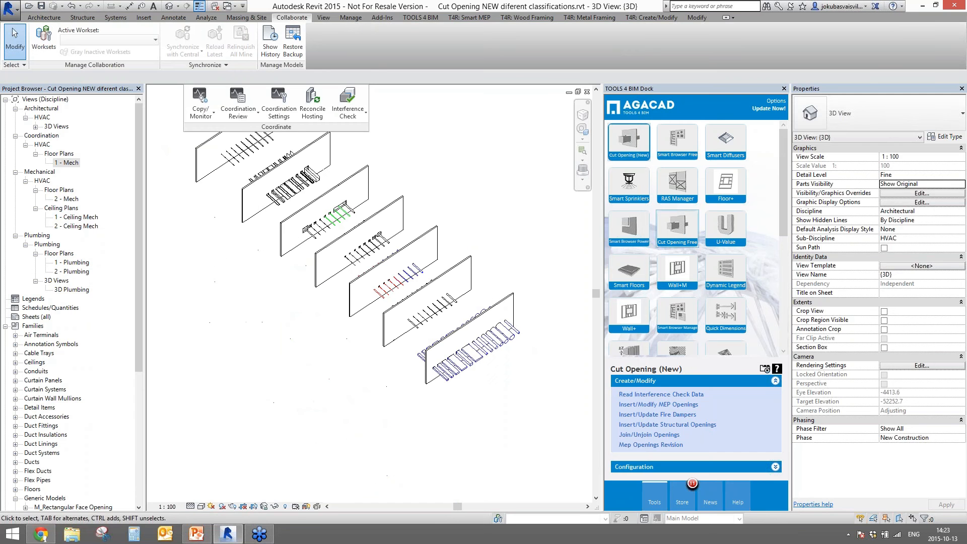
{"action": "left_click", "coordinate": [932, 211]}
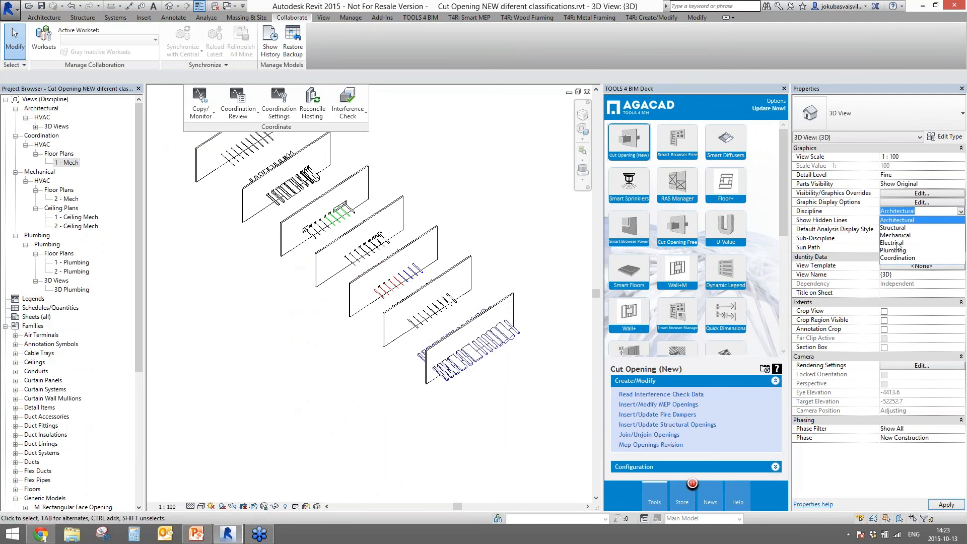
{"action": "left_click", "coordinate": [897, 238]}
{"action": "scroll", "coordinate": [468, 399], "scroll_direction": "up", "scroll_amount": 6}
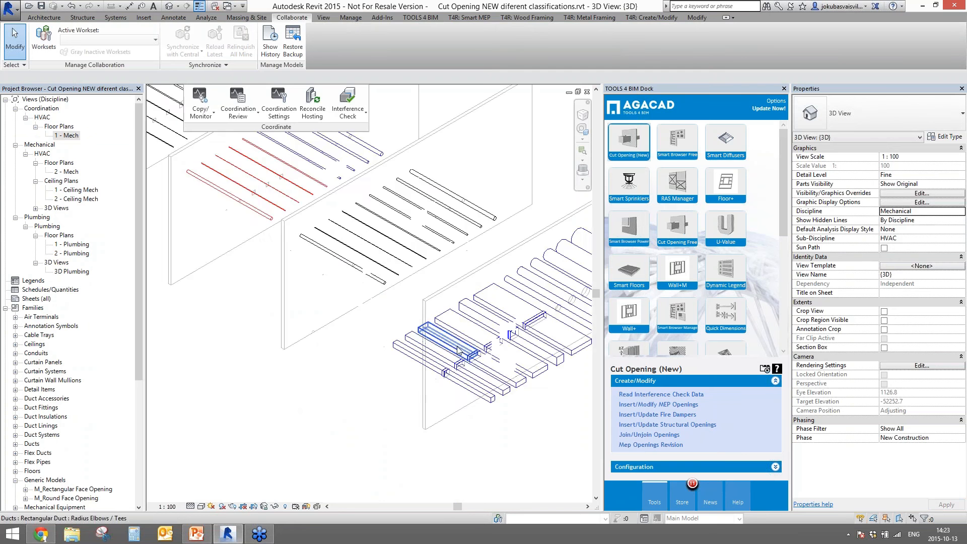
{"action": "scroll", "coordinate": [468, 399], "scroll_direction": "up", "scroll_amount": 4}
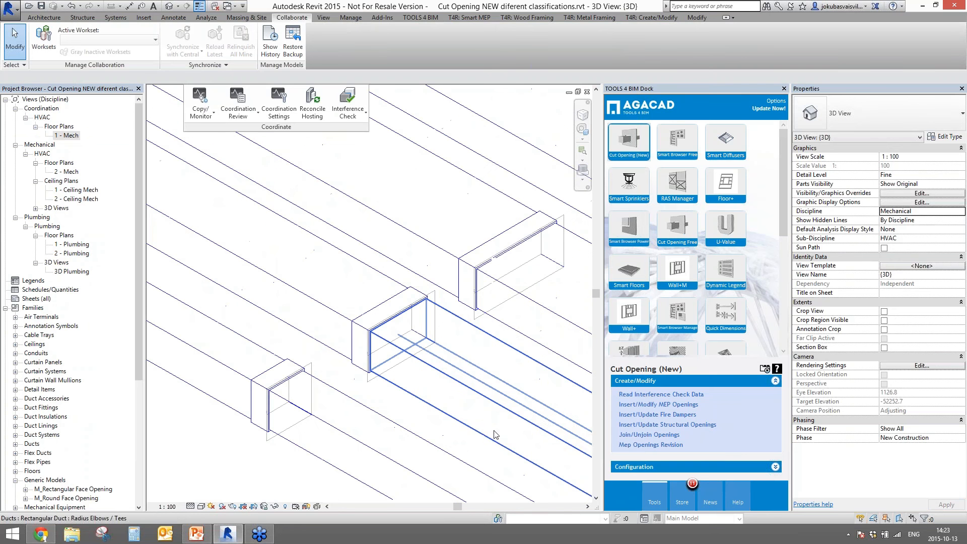
Examine the properties of the end fire damper and its 300 x 300 duct, and compare the dampers along the wall
{"action": "left_click", "coordinate": [257, 379]}
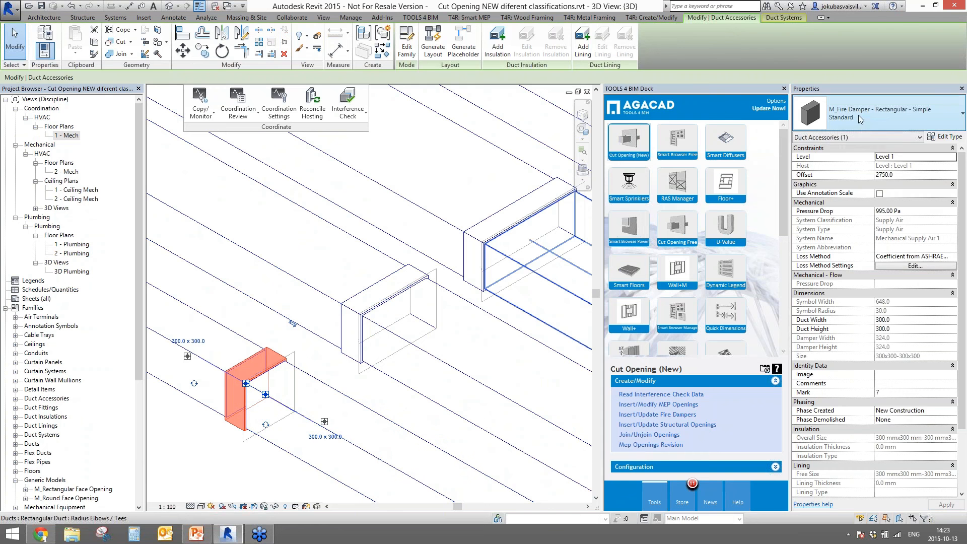
{"action": "scroll", "coordinate": [306, 413], "scroll_direction": "down", "scroll_amount": 4}
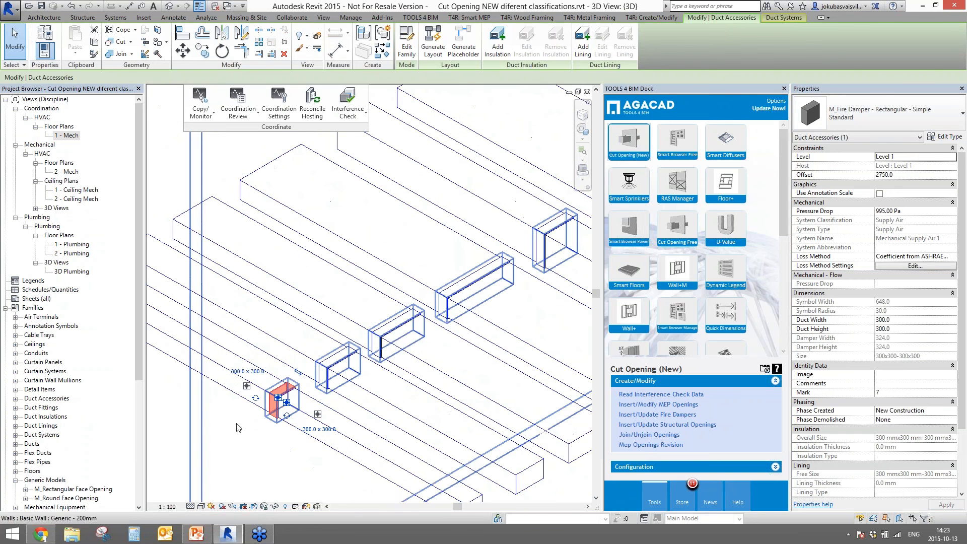
{"action": "left_click", "coordinate": [381, 459]}
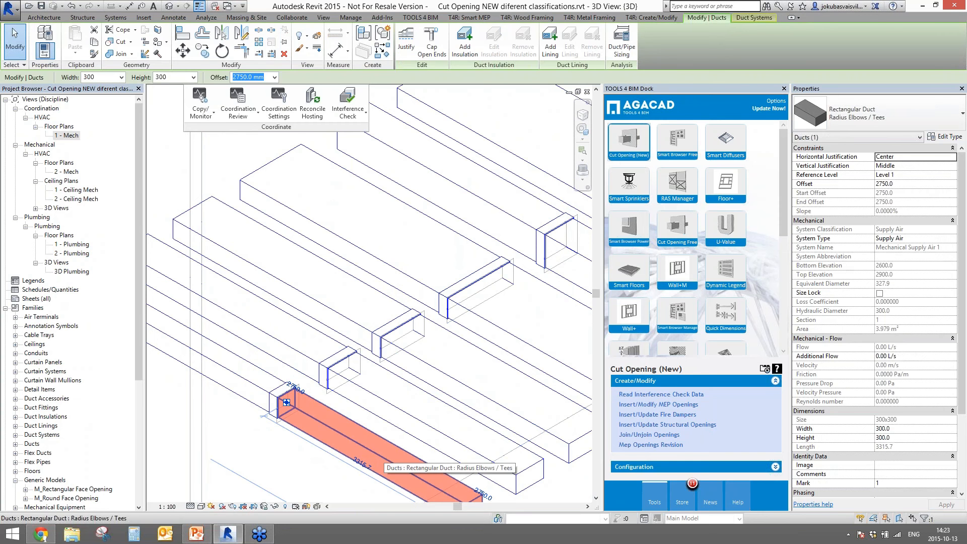
{"action": "left_click", "coordinate": [250, 426]}
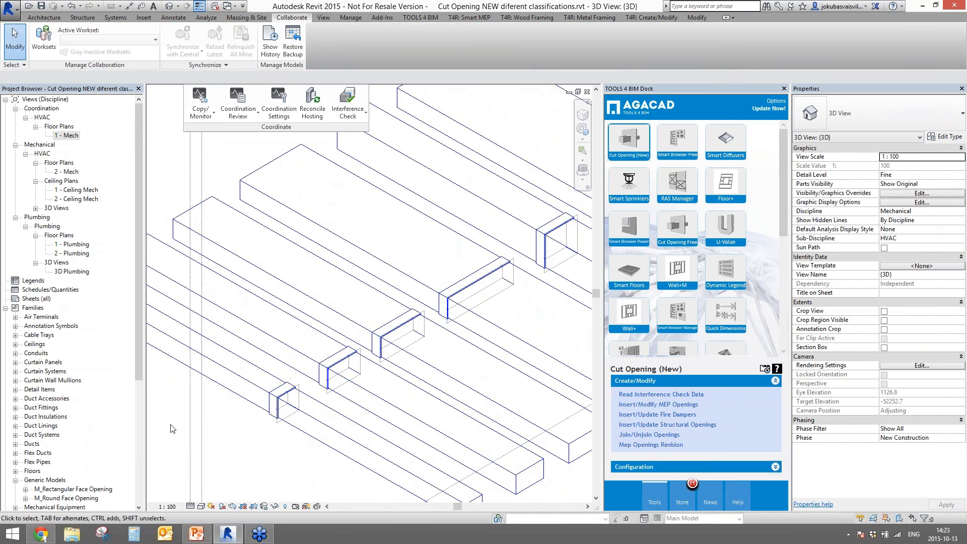
{"action": "middle_click_drag", "start_coordinate": [172, 429], "coordinate": [354, 443], "text": "shift"}
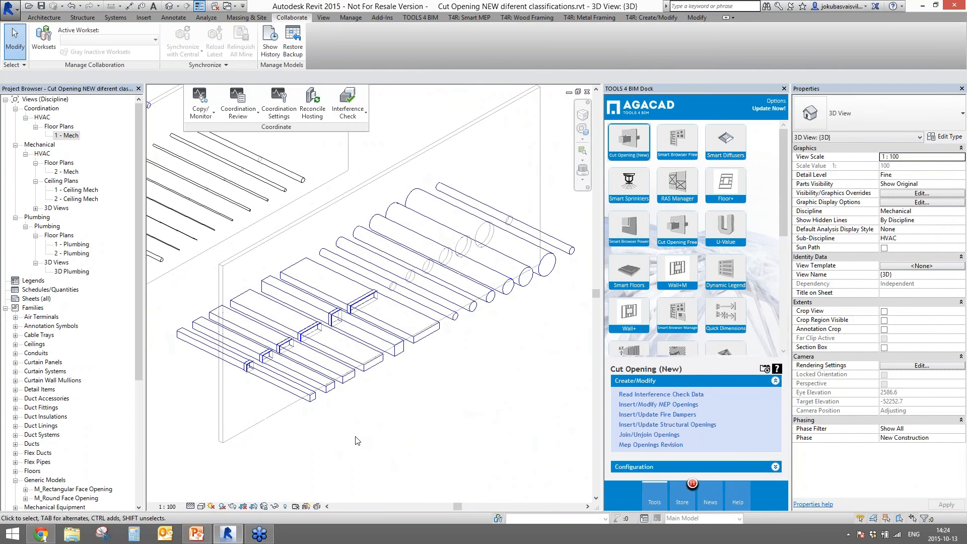
{"action": "scroll", "coordinate": [359, 439], "scroll_direction": "down", "scroll_amount": 6}
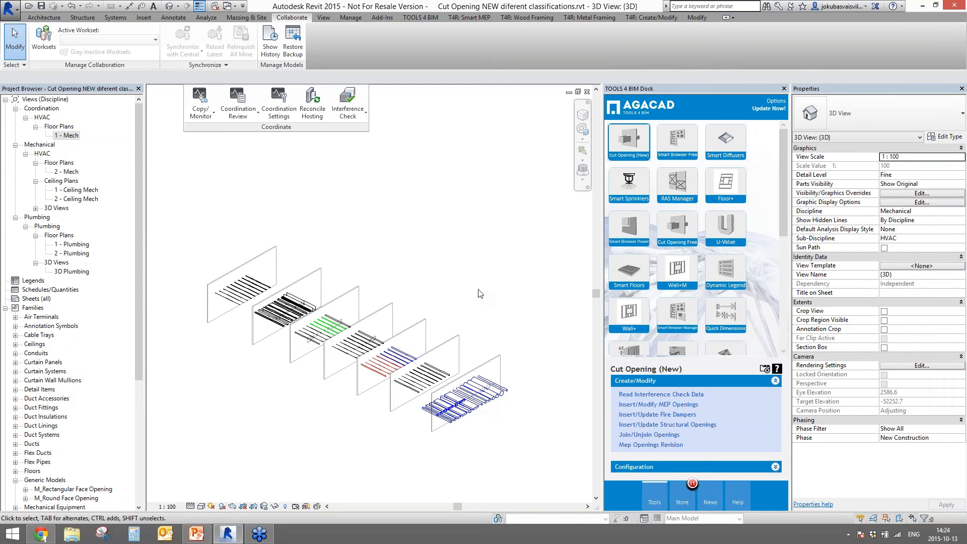
Open the Struct_2015.rvt project and select the linked model Architectural file_2015.rvt in the 3D view
{"action": "left_click", "coordinate": [16, 13]}
{"action": "left_click", "coordinate": [102, 58]}
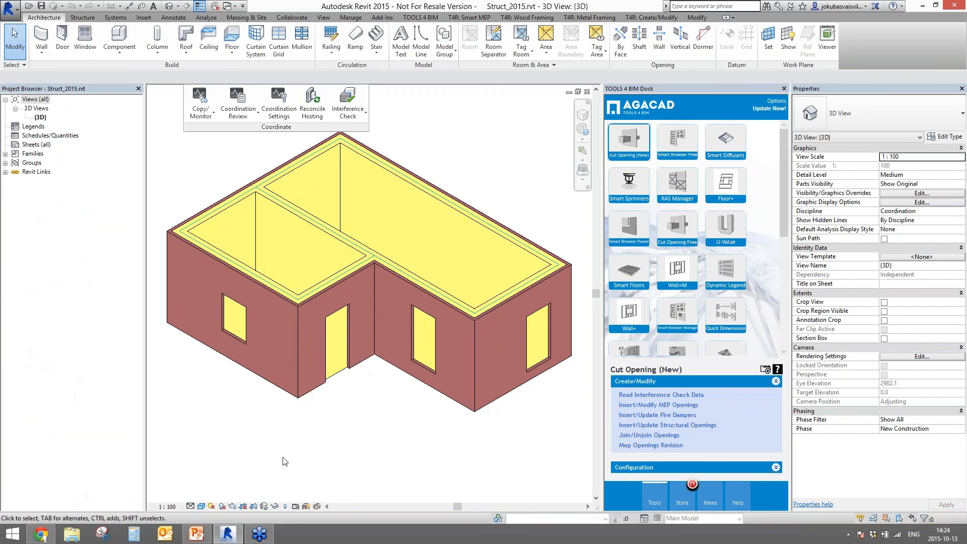
{"action": "scroll", "coordinate": [285, 461], "scroll_direction": "down", "scroll_amount": 3}
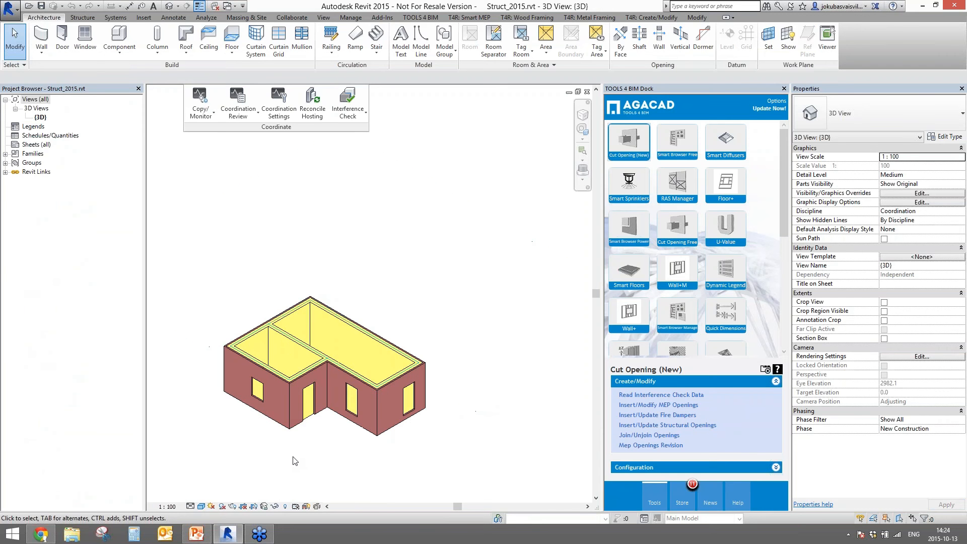
{"action": "left_click", "coordinate": [280, 422]}
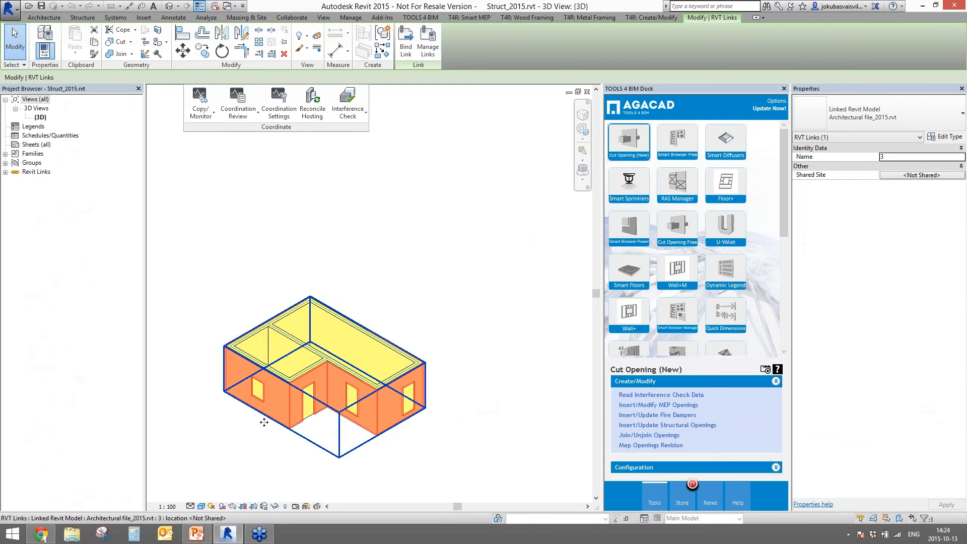
Examine the properties of the interior Generic - 300mm structural wall and clear the selection
{"action": "left_click", "coordinate": [207, 275]}
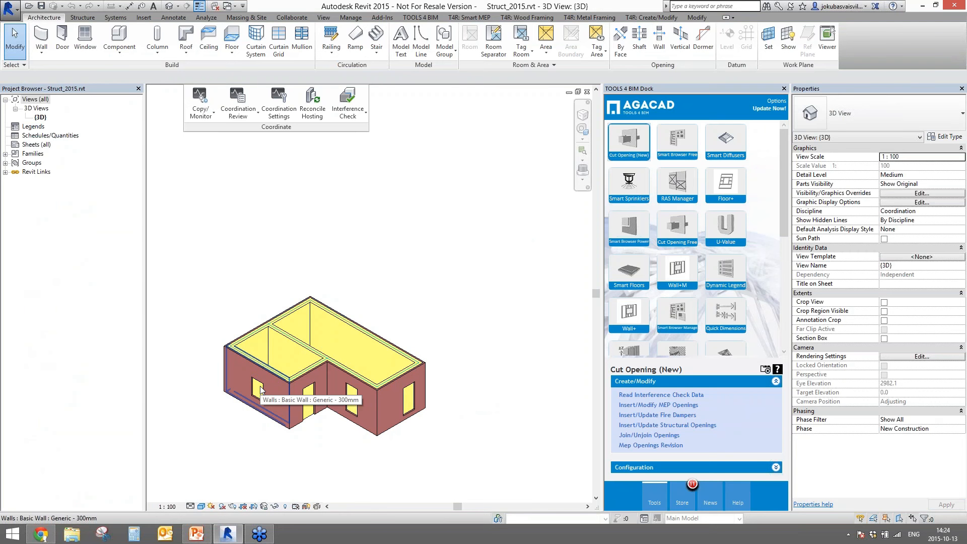
{"action": "left_click", "coordinate": [261, 389]}
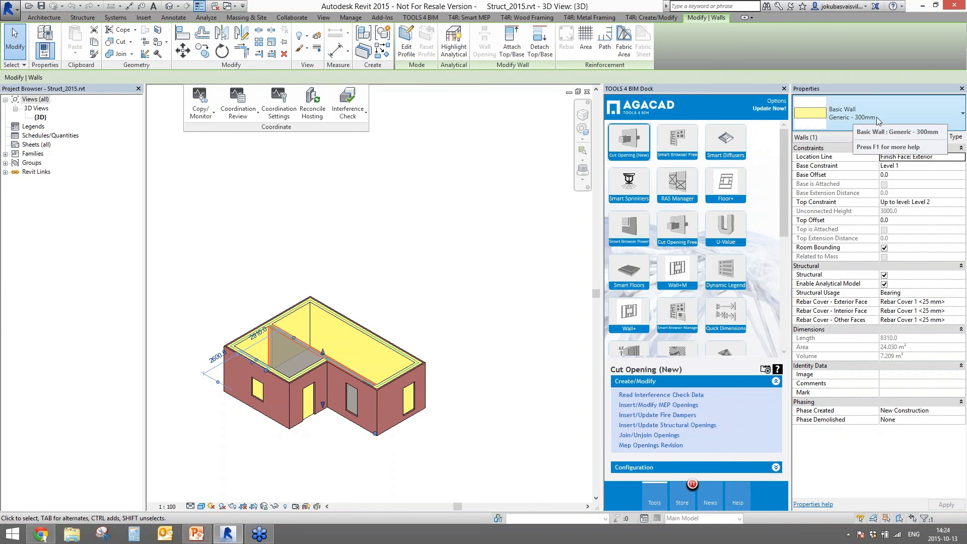
{"action": "left_click", "coordinate": [452, 342]}
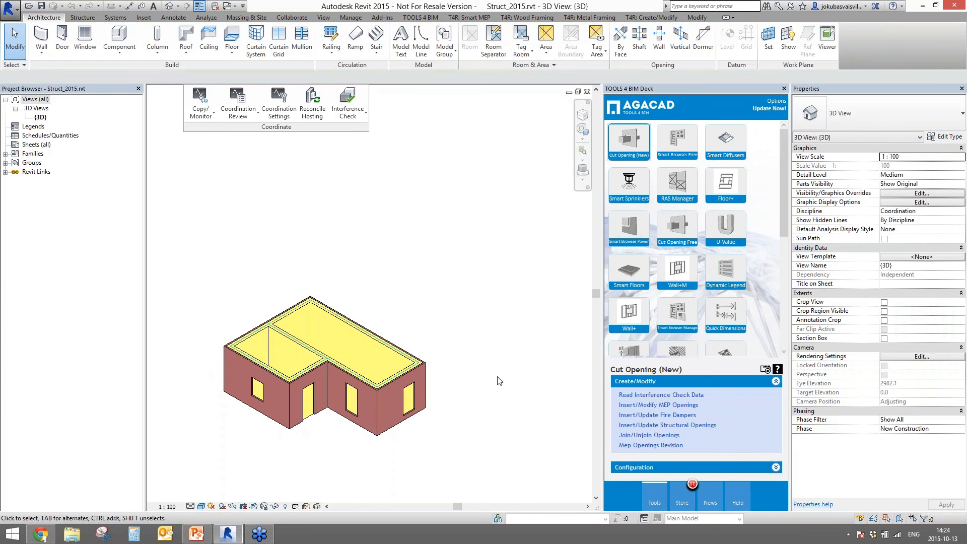
Start Insert/Update Structural Openings, select all listed wall, window and door pairs, and insert the door opening as M_Door-Opening: 0915 x 2134mm
{"action": "left_click", "coordinate": [632, 425]}
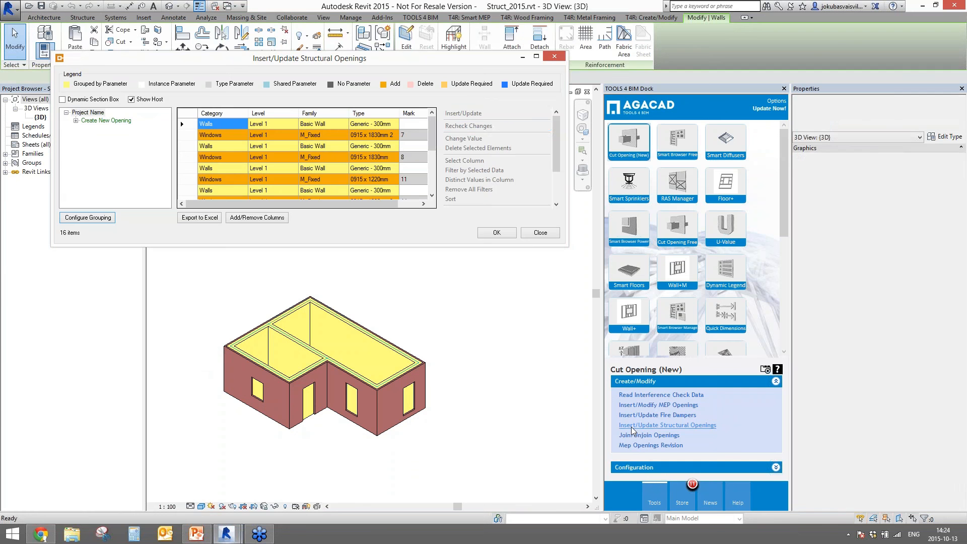
{"action": "mouse_move", "coordinate": [432, 135]}
{"action": "left_mouse_down"}
{"action": "mouse_move", "coordinate": [432, 185]}
{"action": "mouse_move", "coordinate": [432, 132]}
{"action": "left_mouse_up"}
{"action": "left_click_drag", "start_coordinate": [187, 126], "coordinate": [191, 327]}
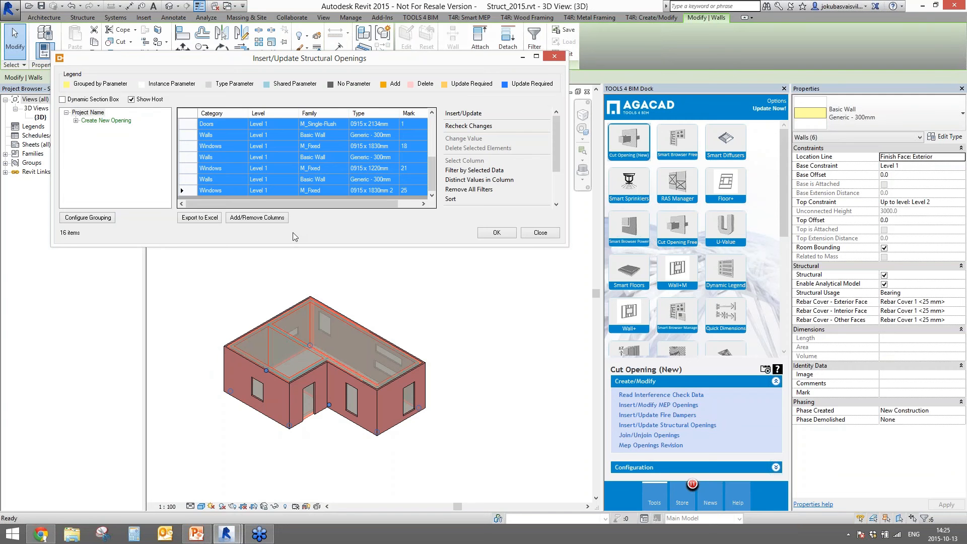
{"action": "left_click", "coordinate": [499, 232]}
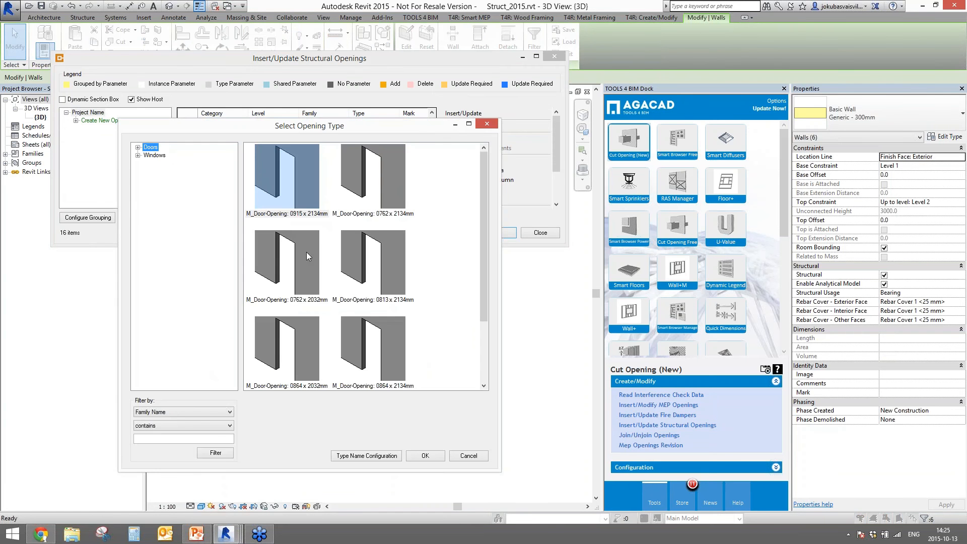
{"action": "left_click", "coordinate": [415, 456]}
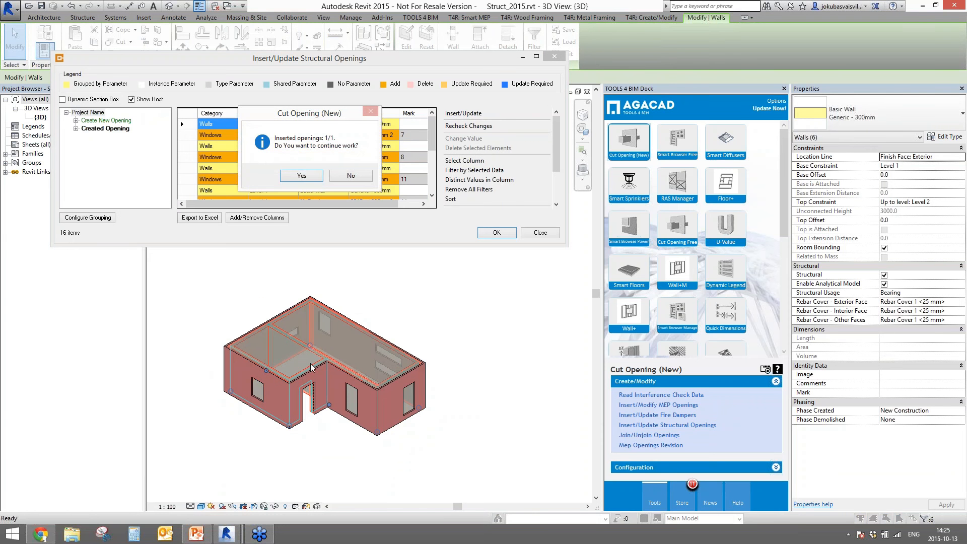
Continue with the window openings using M_Window-Square Opening: 0900 x 1200mm and finish the structural openings command
{"action": "left_click", "coordinate": [292, 176]}
{"action": "left_click", "coordinate": [497, 232]}
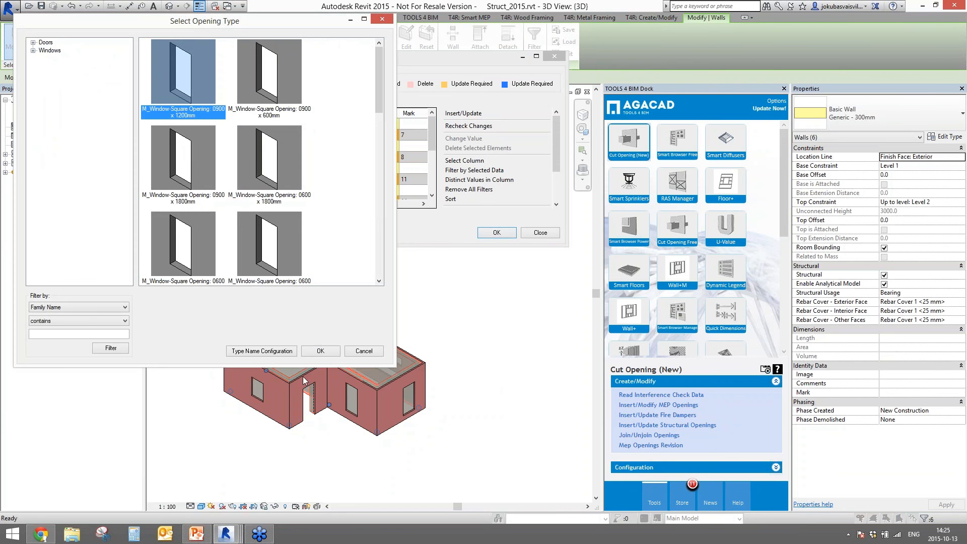
{"action": "left_click", "coordinate": [320, 350]}
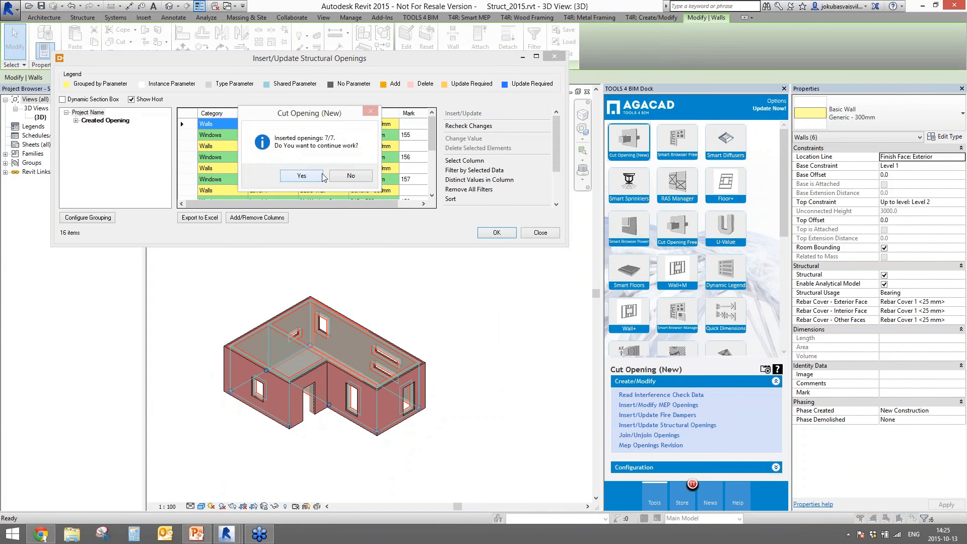
{"action": "left_click", "coordinate": [351, 176]}
Inspect the inserted door and window openings in the structural walls from several sides in the 3D view
{"action": "scroll", "coordinate": [296, 403], "scroll_direction": "up", "scroll_amount": 5}
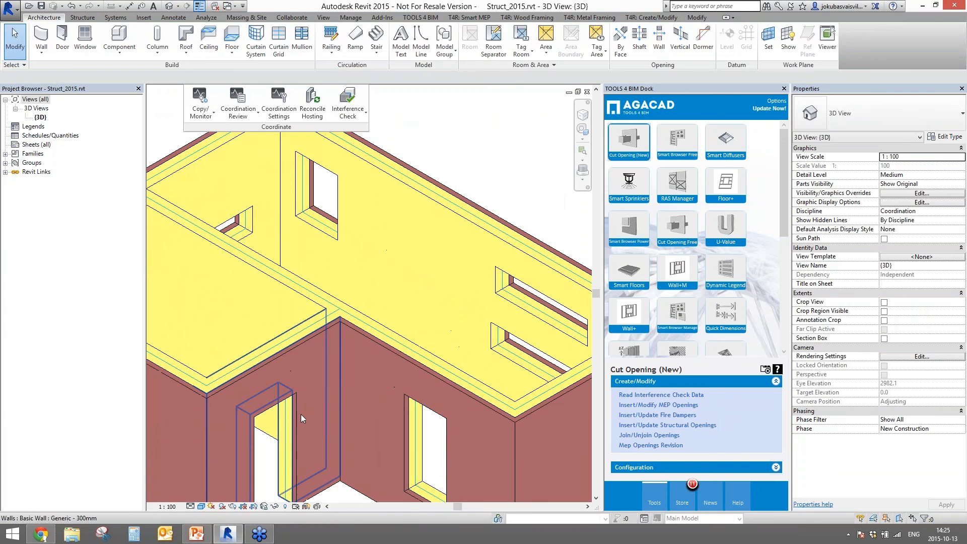
{"action": "scroll", "coordinate": [285, 452], "scroll_direction": "down", "scroll_amount": 5}
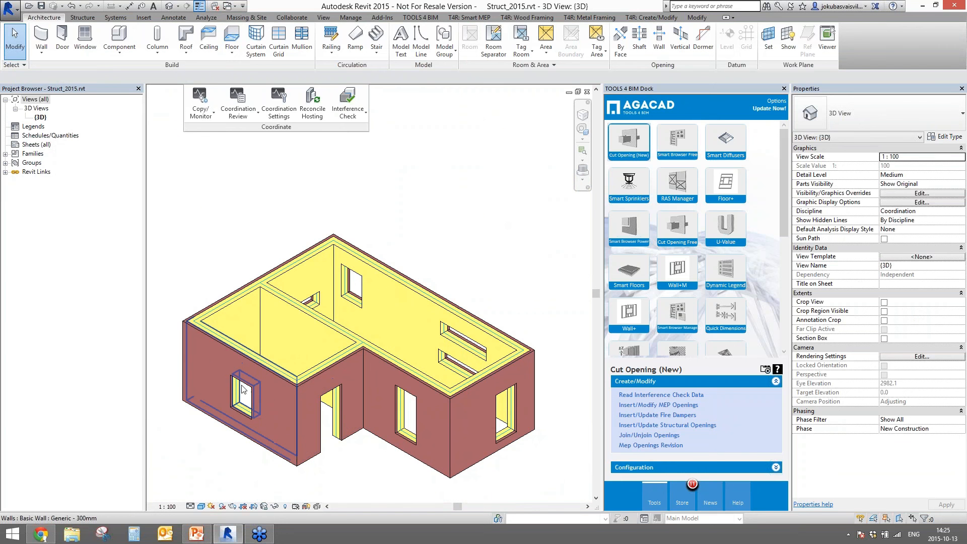
{"action": "scroll", "coordinate": [389, 418], "scroll_direction": "down", "scroll_amount": 3}
{"action": "middle_click_drag", "start_coordinate": [437, 433], "coordinate": [322, 431], "text": "shift"}
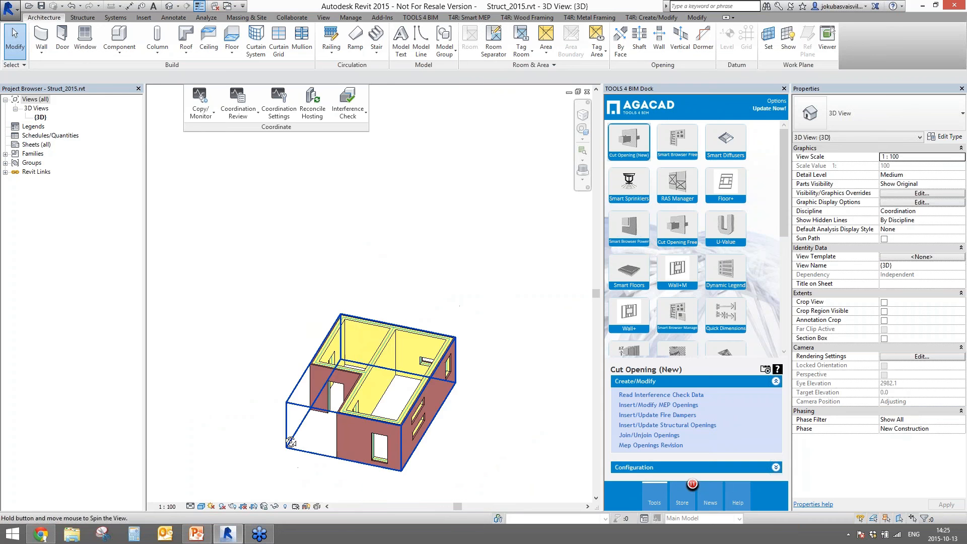
{"action": "middle_click_drag", "start_coordinate": [437, 431], "coordinate": [466, 418], "text": "shift"}
{"action": "scroll", "coordinate": [404, 427], "scroll_direction": "up", "scroll_amount": 3}
{"action": "scroll", "coordinate": [385, 436], "scroll_direction": "down", "scroll_amount": 3}
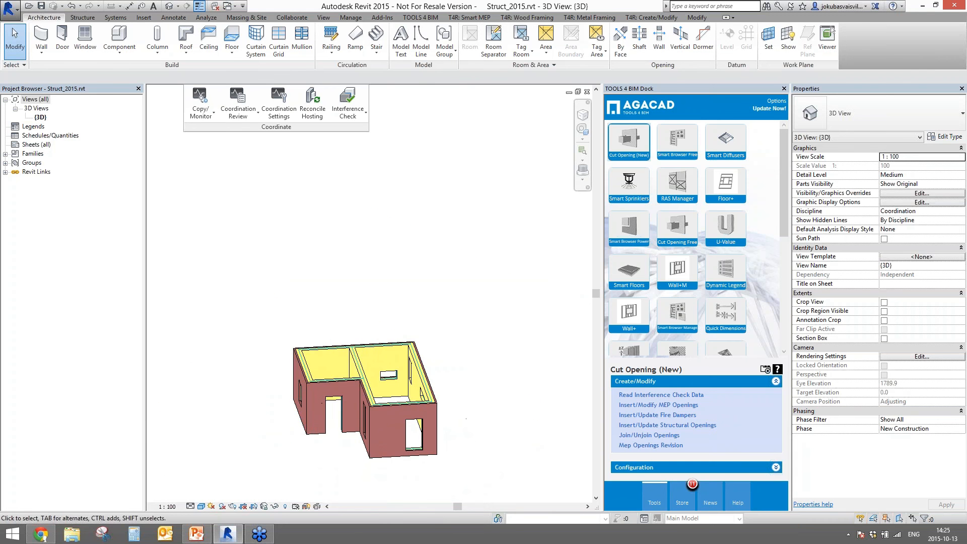
Compare the linked architectural model with the structural partition wall by selecting each, and clear the selection
{"action": "left_click", "coordinate": [303, 429]}
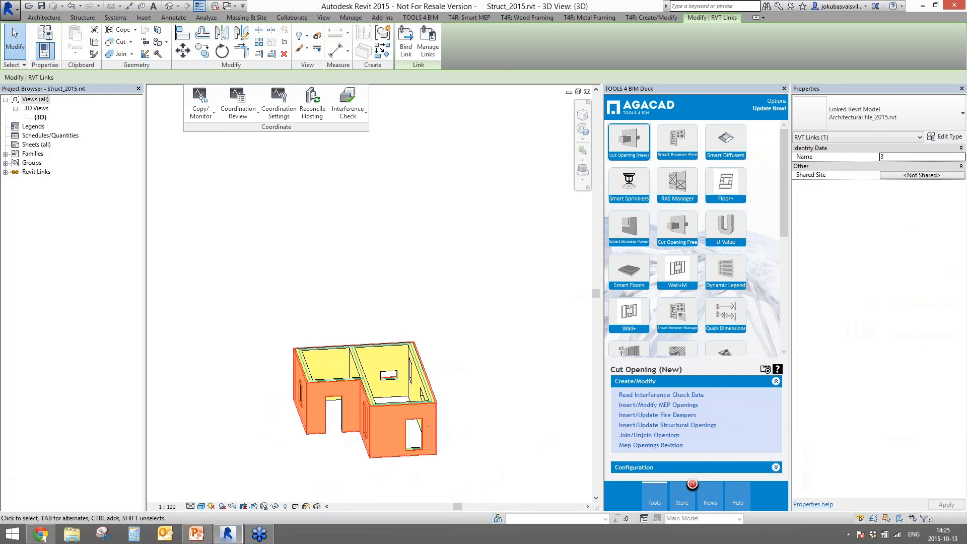
{"action": "middle_click_drag", "start_coordinate": [355, 445], "coordinate": [448, 466], "text": "shift"}
{"action": "middle_click_drag", "start_coordinate": [435, 428], "coordinate": [450, 355]}
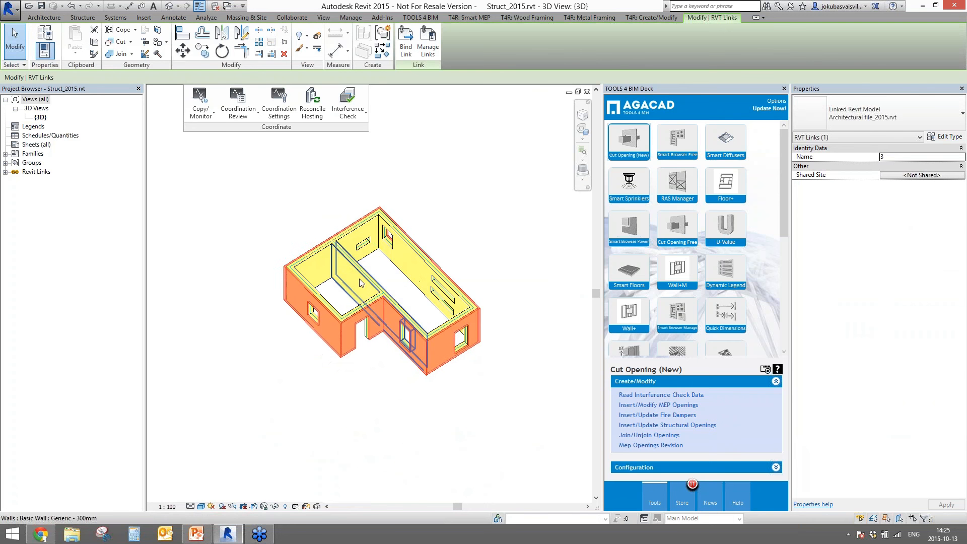
{"action": "left_click", "coordinate": [395, 324]}
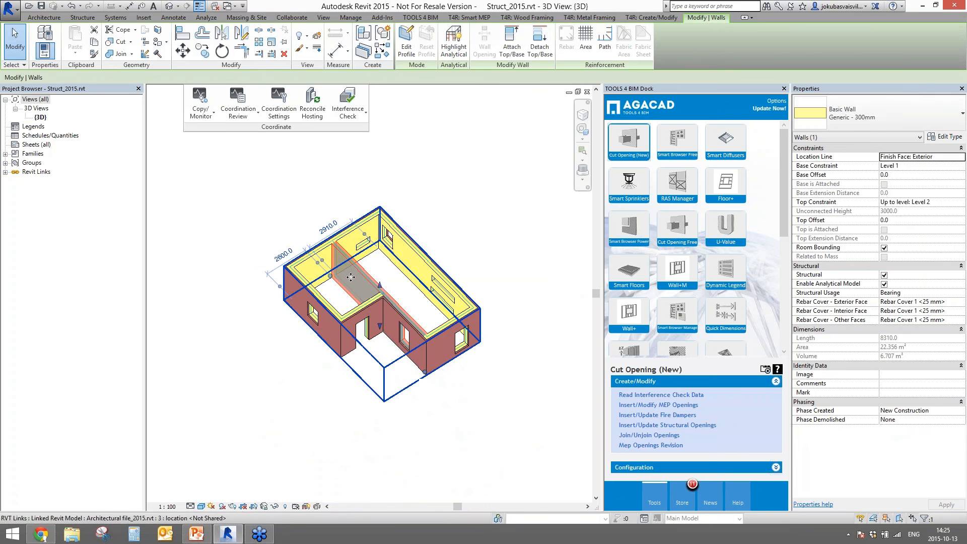
{"action": "left_click", "coordinate": [224, 195]}
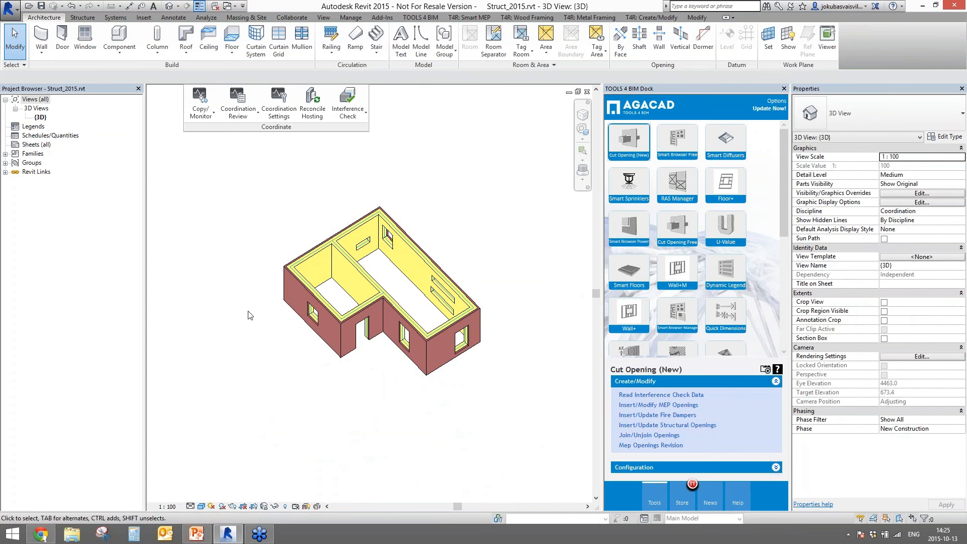
{"action": "middle_click_drag", "start_coordinate": [393, 322], "coordinate": [399, 287], "text": "shift"}
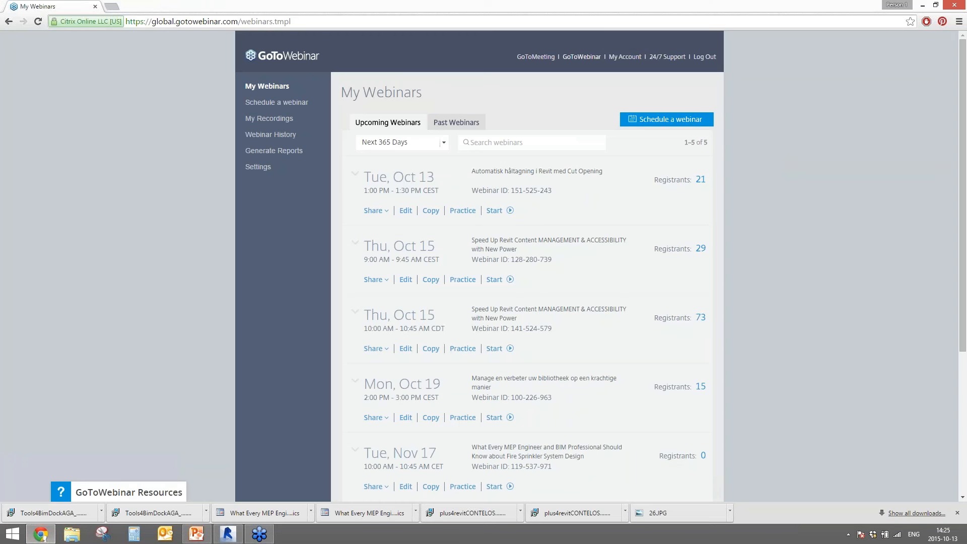
{"action": "key", "text": "ctrl+t"}
{"action": "type", "text": "www-"}
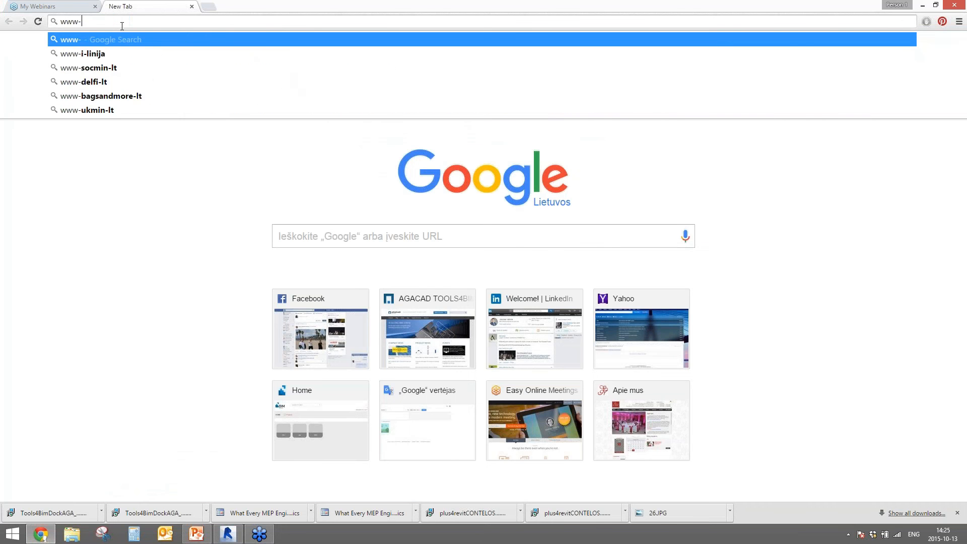
{"action": "key", "text": "BackSpace"}
{"action": "type", "text": ".aga-"}
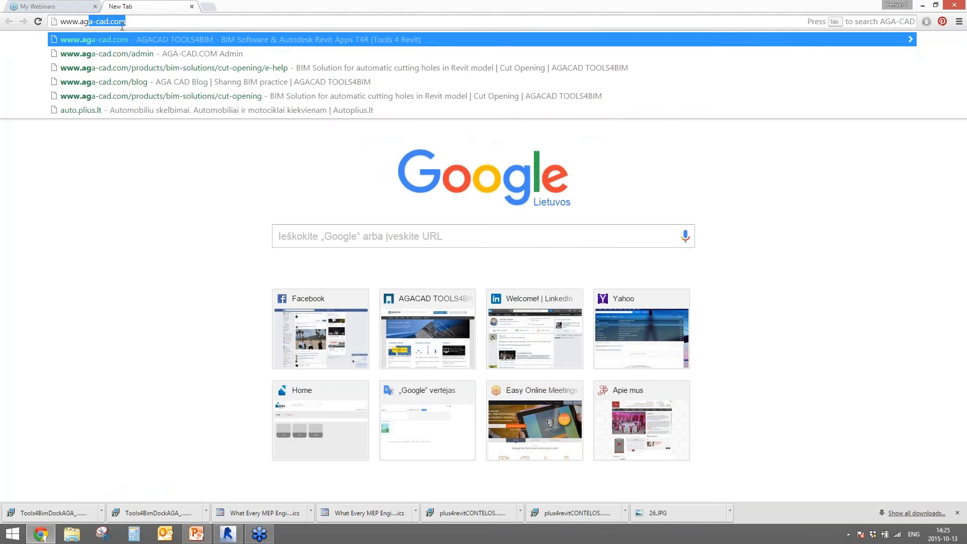
{"action": "type", "text": "cad.c"}
{"action": "key", "text": "Return"}
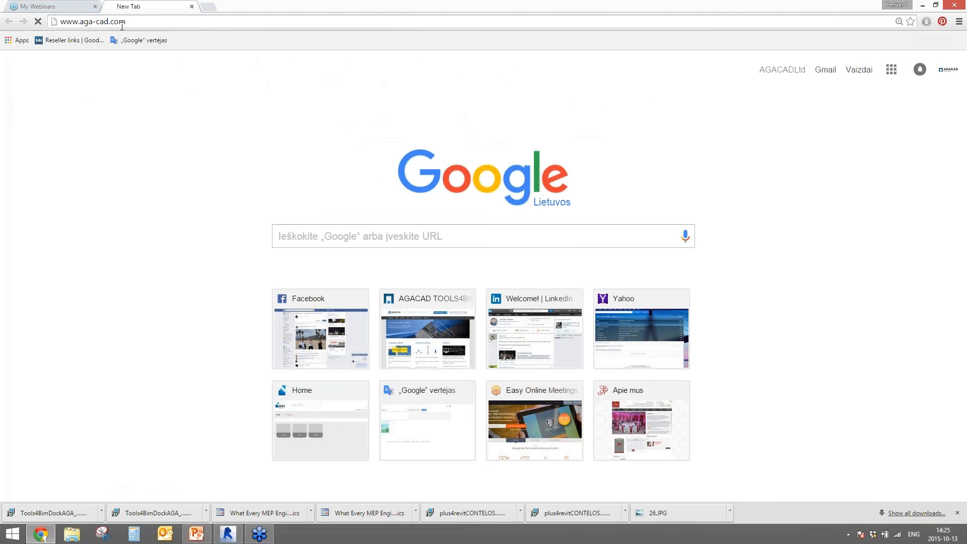
Find the TOOLS4BIM Dock download banner on the AGACAD home page and open its download page
{"action": "scroll", "coordinate": [198, 137], "scroll_direction": "down", "scroll_amount": 6}
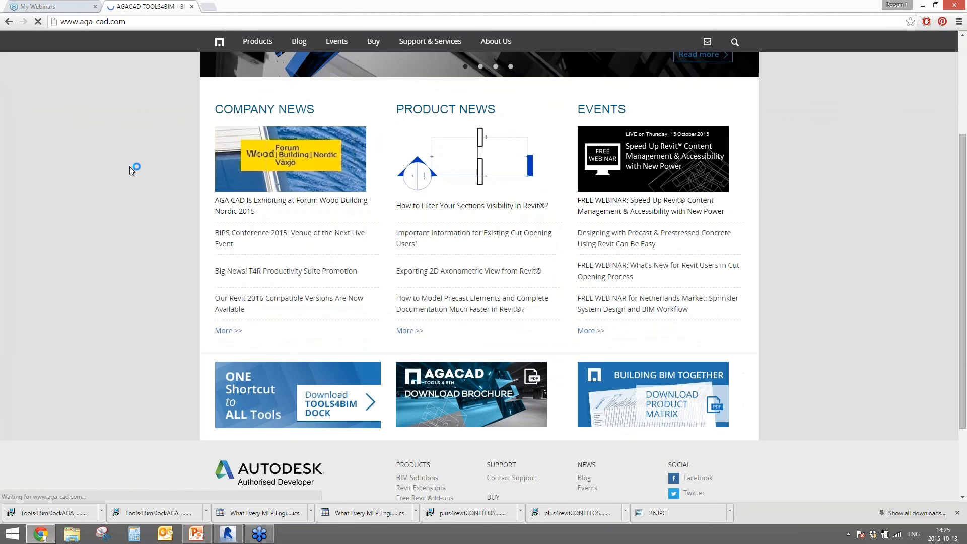
{"action": "scroll", "coordinate": [256, 262], "scroll_direction": "up", "scroll_amount": 5}
{"action": "scroll", "coordinate": [291, 132], "scroll_direction": "down", "scroll_amount": 5}
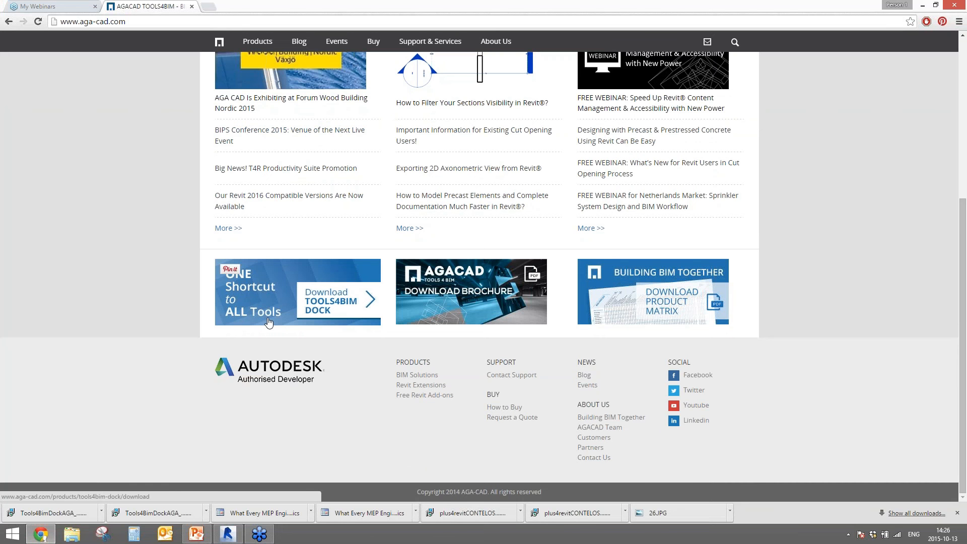
{"action": "left_click", "coordinate": [331, 317]}
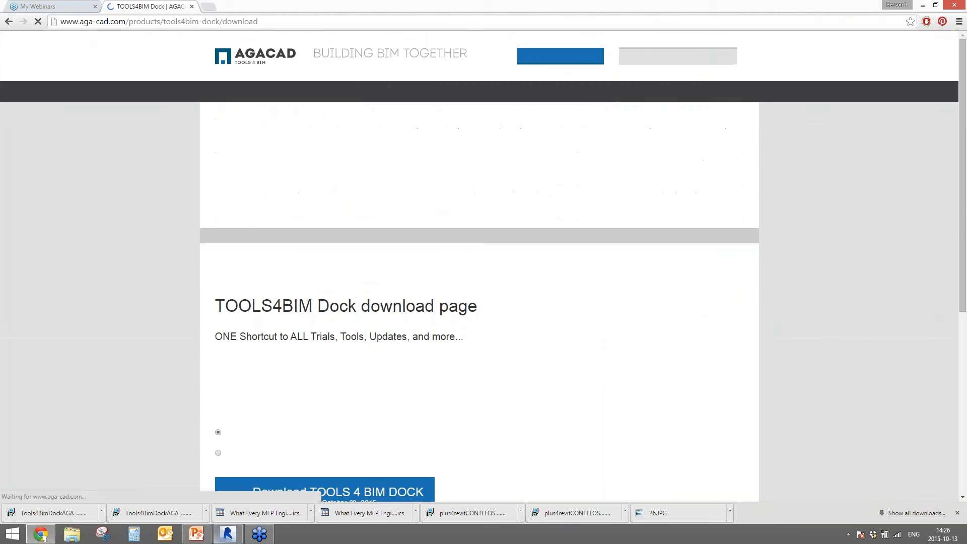
Switch to Revit and look at the TOOLS 4 BIM Dock in the structural project
{"action": "left_click", "coordinate": [219, 537]}
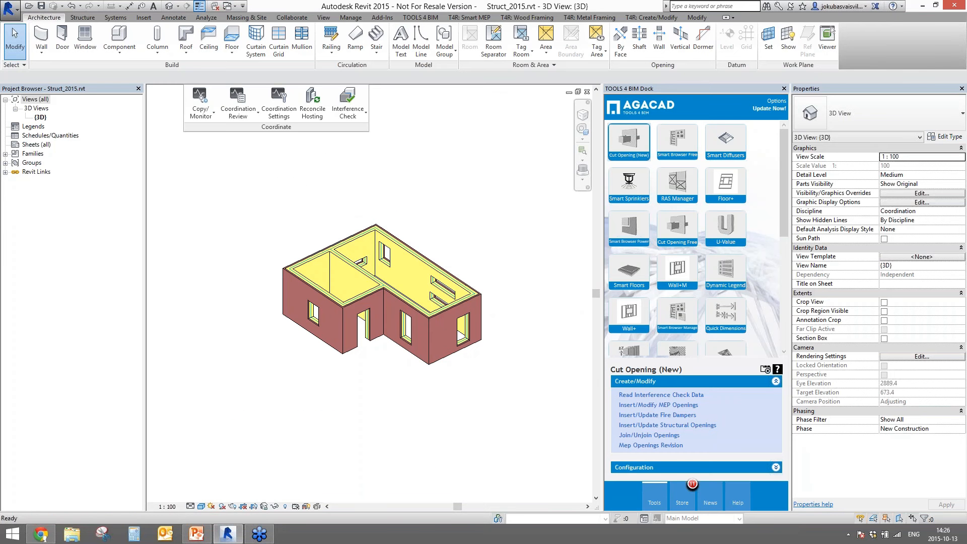
{"action": "left_click_drag", "start_coordinate": [784, 145], "coordinate": [804, 144]}
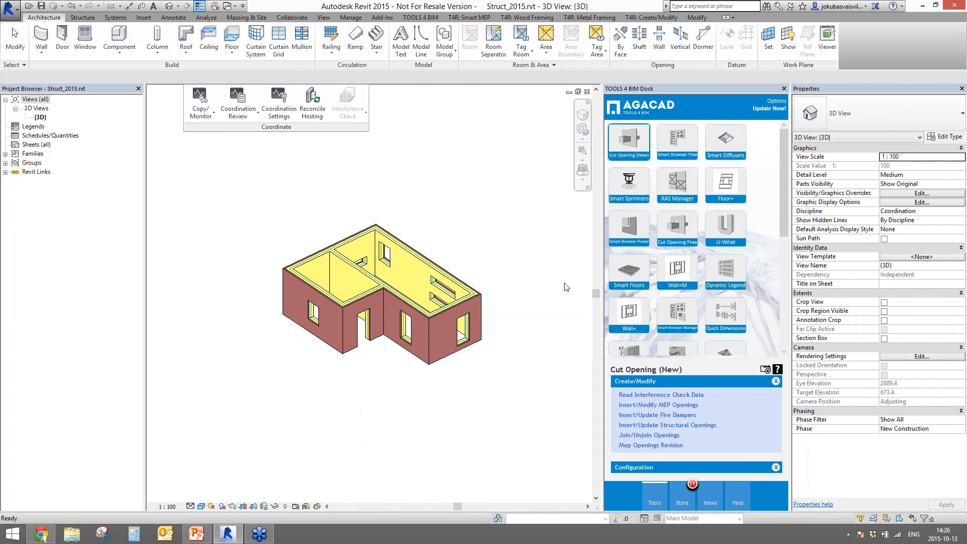
Switch back to Chrome and download TOOLS 4 BIM Dock for Revit 2016
{"action": "left_click", "coordinate": [41, 533]}
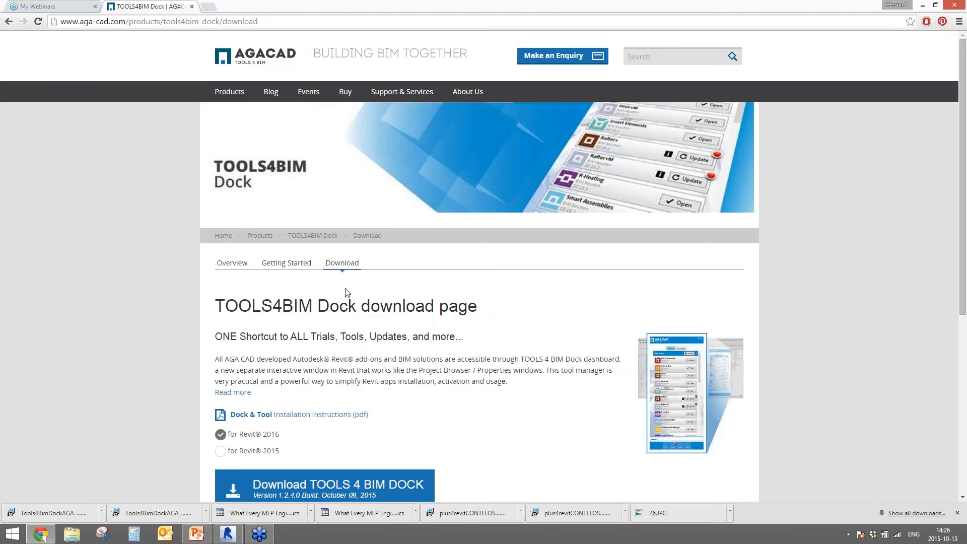
{"action": "scroll", "coordinate": [347, 292], "scroll_direction": "down", "scroll_amount": 1}
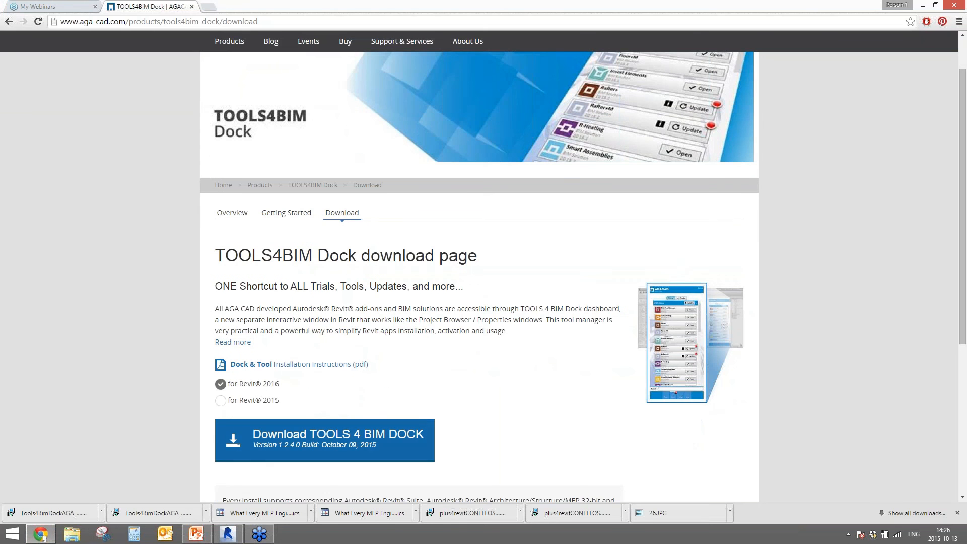
{"action": "left_click", "coordinate": [325, 440]}
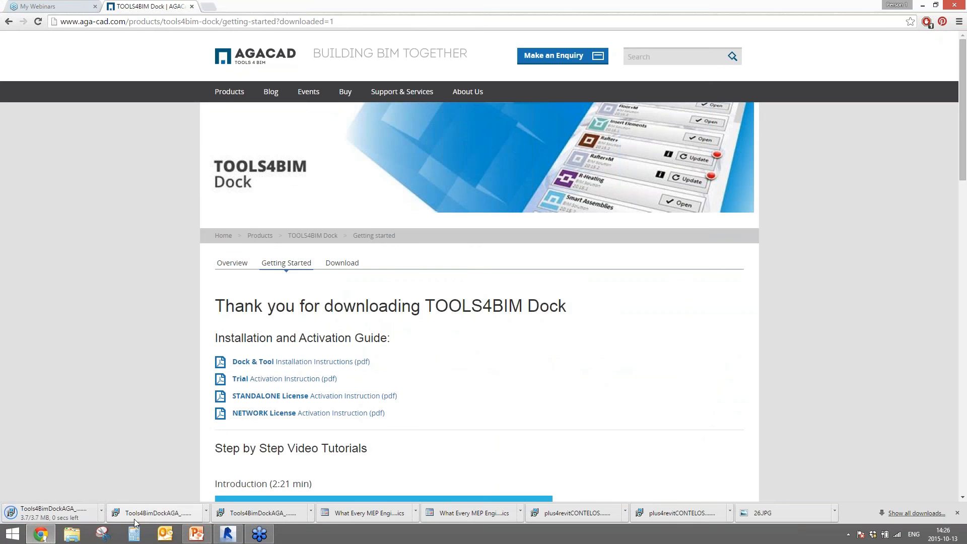
Run the Tools4BimDockAGA_2016_151009 (1).msi installer, accept the license agreement to install TOOLS 4 BIM Dock 2016, and return to Revit
{"action": "left_click", "coordinate": [150, 514]}
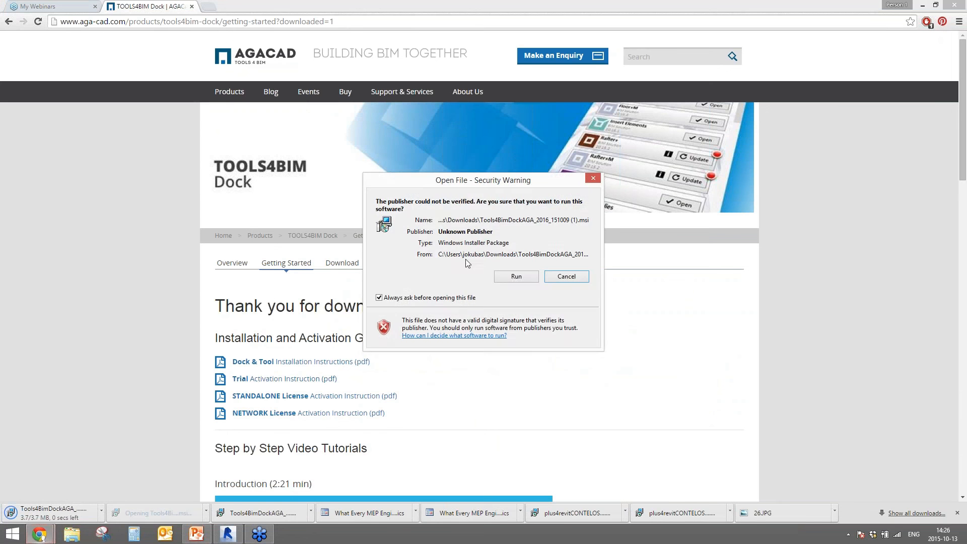
{"action": "left_click", "coordinate": [516, 275]}
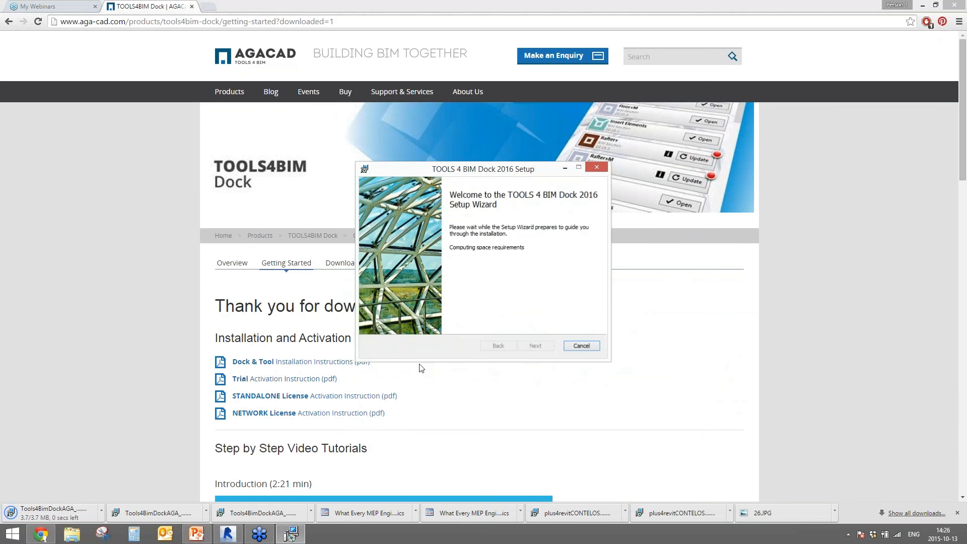
{"action": "left_click", "coordinate": [533, 345]}
{"action": "left_click", "coordinate": [473, 322]}
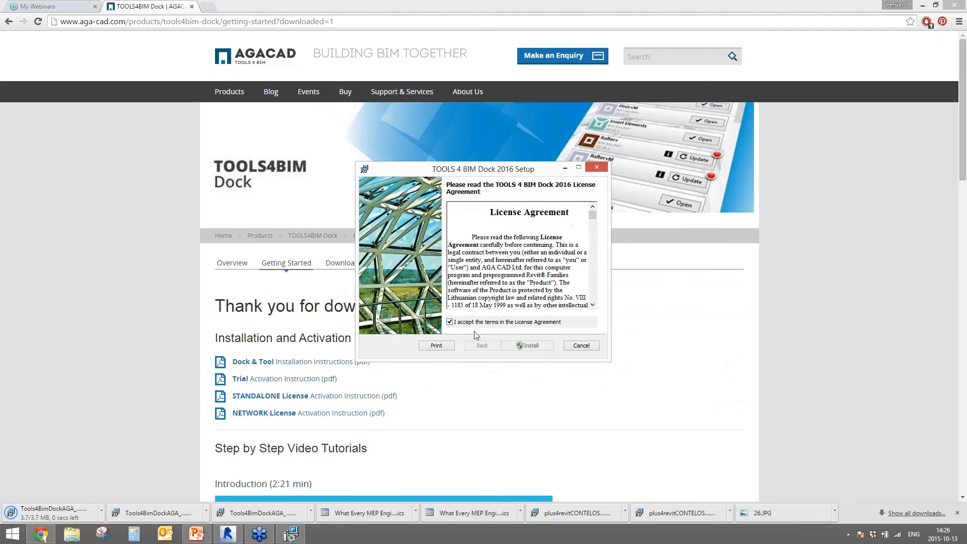
{"action": "left_click", "coordinate": [530, 346]}
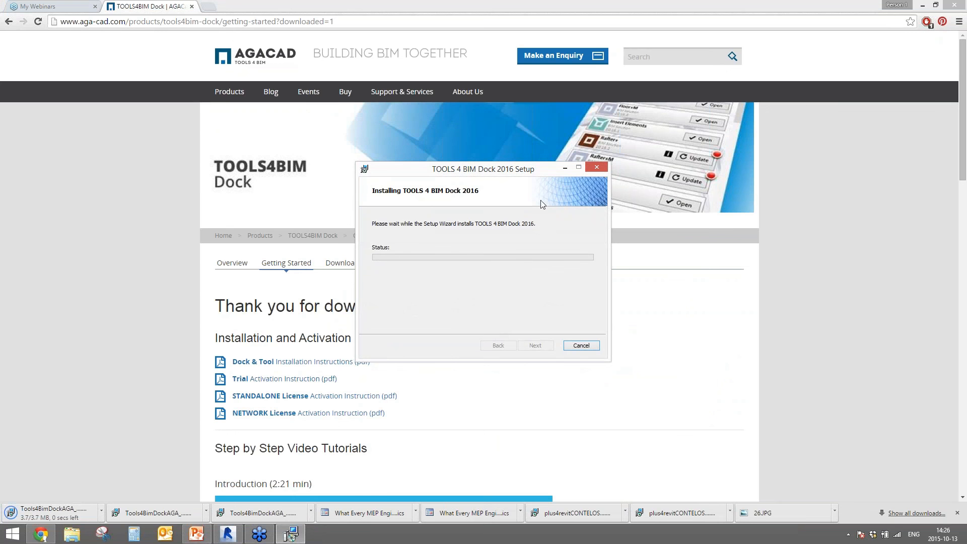
{"action": "left_click_drag", "start_coordinate": [484, 173], "coordinate": [459, 200]}
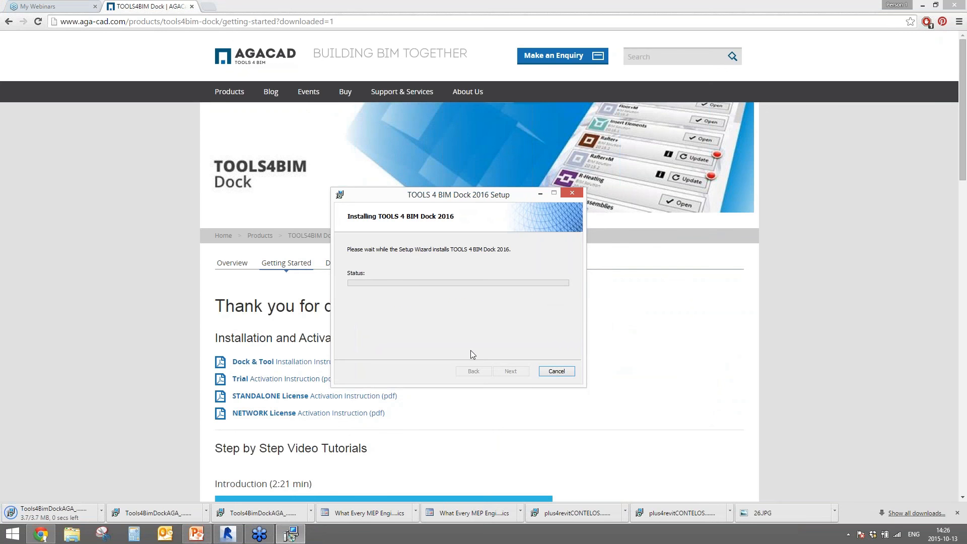
{"action": "left_click", "coordinate": [227, 533]}
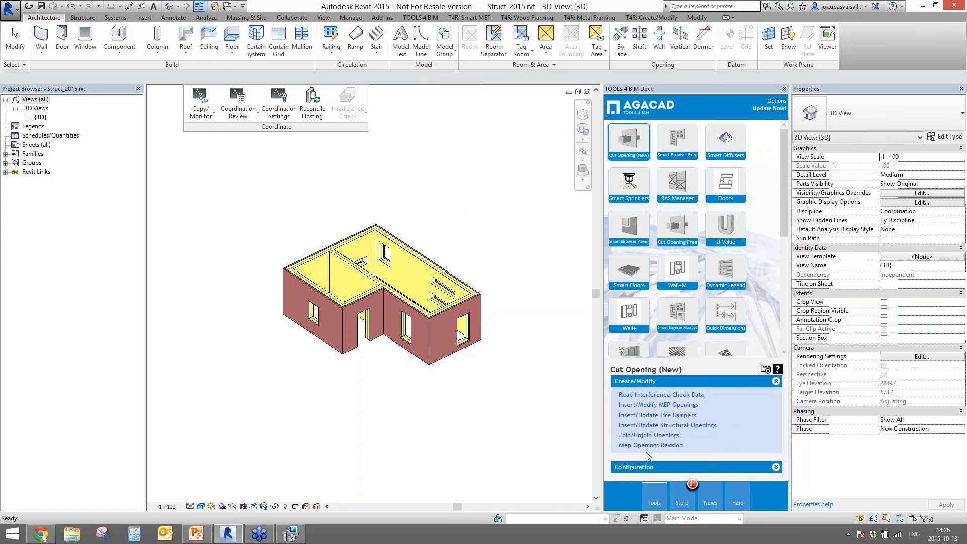
Look through the Store and News pages of the TOOLS 4 BIM Dock and return to its tools
{"action": "left_click", "coordinate": [682, 502]}
{"action": "mouse_move", "coordinate": [772, 171]}
{"action": "left_mouse_down"}
{"action": "mouse_move", "coordinate": [770, 414]}
{"action": "mouse_move", "coordinate": [788, 169]}
{"action": "mouse_move", "coordinate": [779, 183]}
{"action": "mouse_move", "coordinate": [791, 405]}
{"action": "mouse_move", "coordinate": [784, 180]}
{"action": "left_mouse_up"}
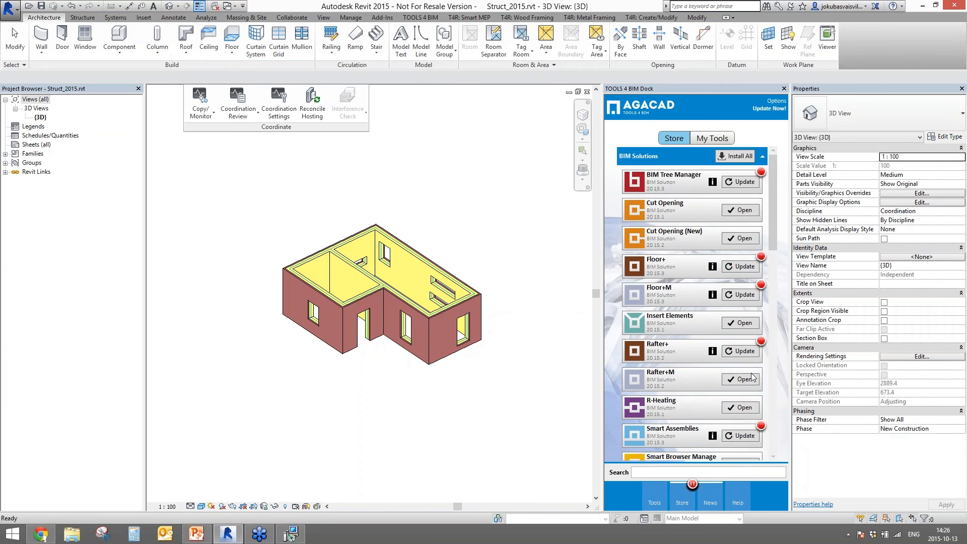
{"action": "left_click", "coordinate": [710, 502]}
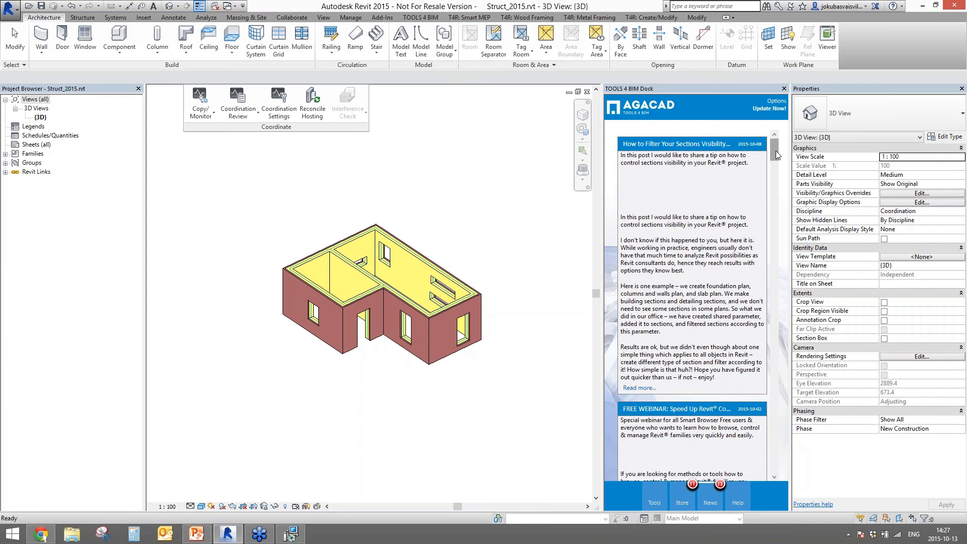
{"action": "mouse_move", "coordinate": [777, 154]}
{"action": "left_mouse_down"}
{"action": "mouse_move", "coordinate": [773, 370]}
{"action": "mouse_move", "coordinate": [775, 137]}
{"action": "left_mouse_up"}
{"action": "left_click", "coordinate": [654, 502]}
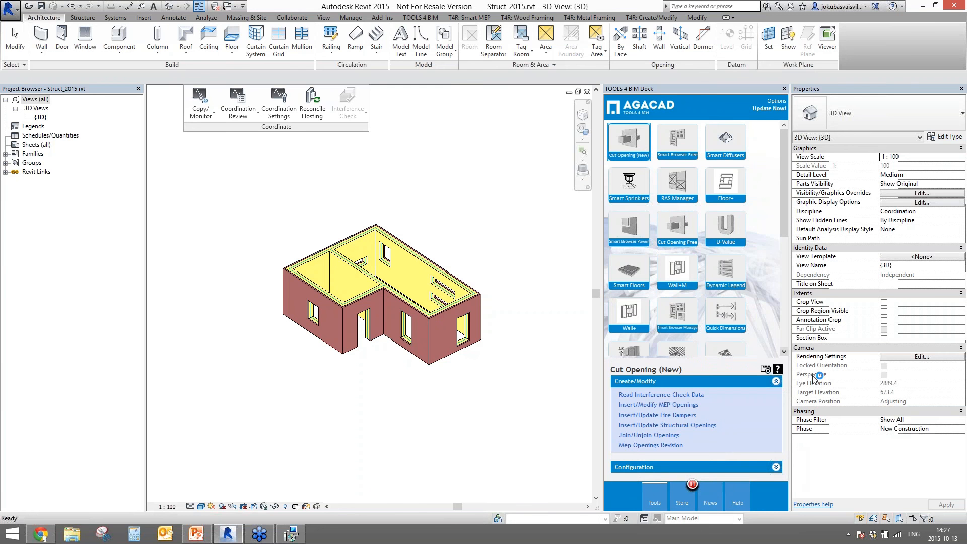
Open the Cut Opening (New) help page and download the "How quickly to create, modify openings?" PDF
{"action": "left_click", "coordinate": [777, 370]}
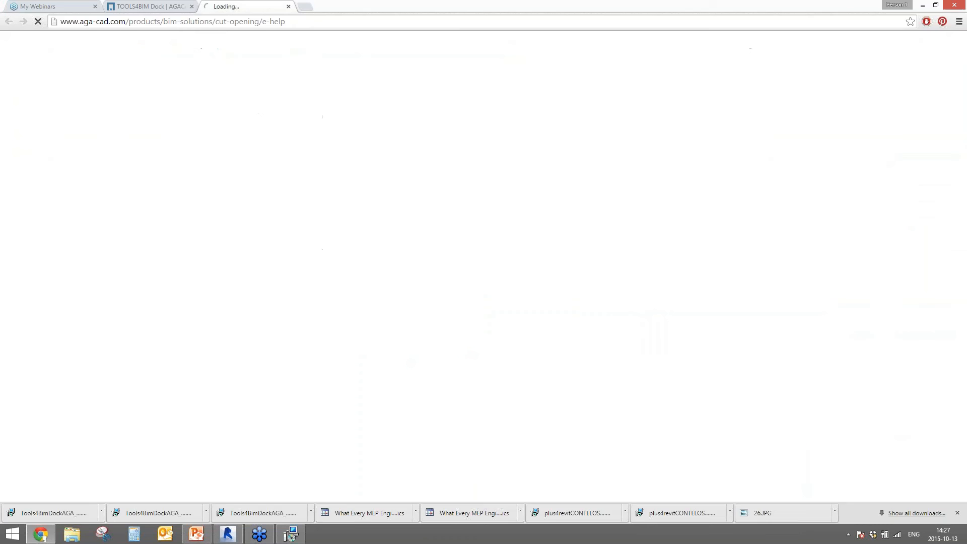
{"action": "scroll", "coordinate": [157, 247], "scroll_direction": "down", "scroll_amount": 2}
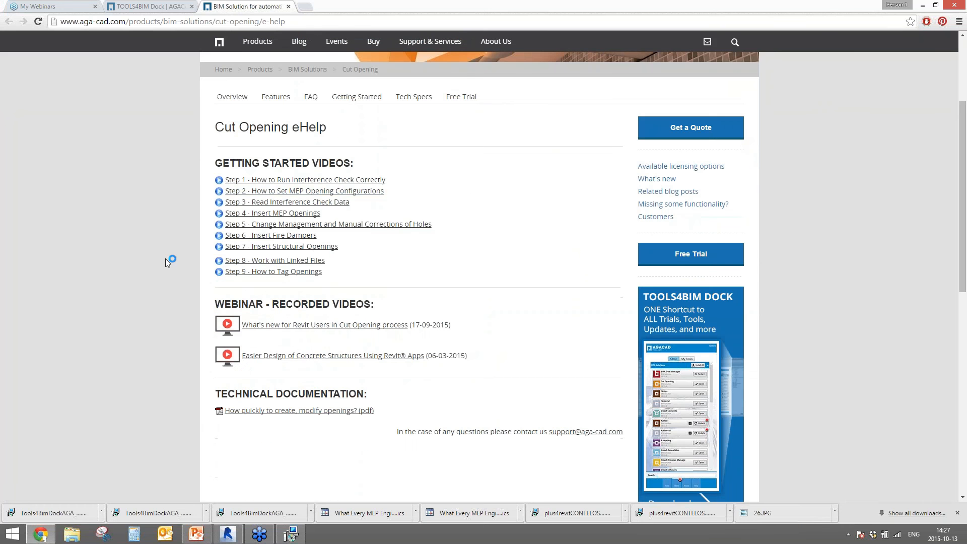
{"action": "left_click", "coordinate": [277, 410]}
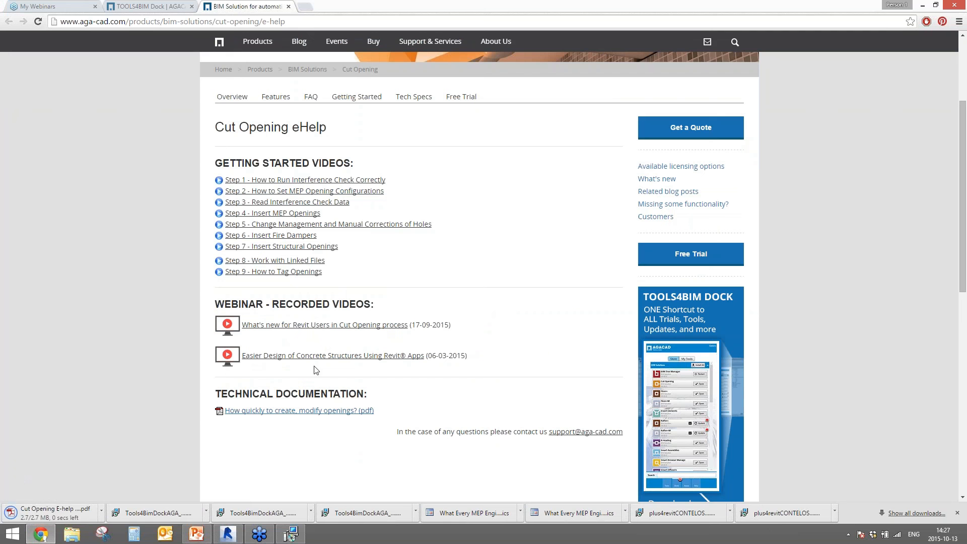
Open the "Step 8 - Work with Linked Files" video, skip to 2:44 and mute it
{"action": "left_click", "coordinate": [261, 262]}
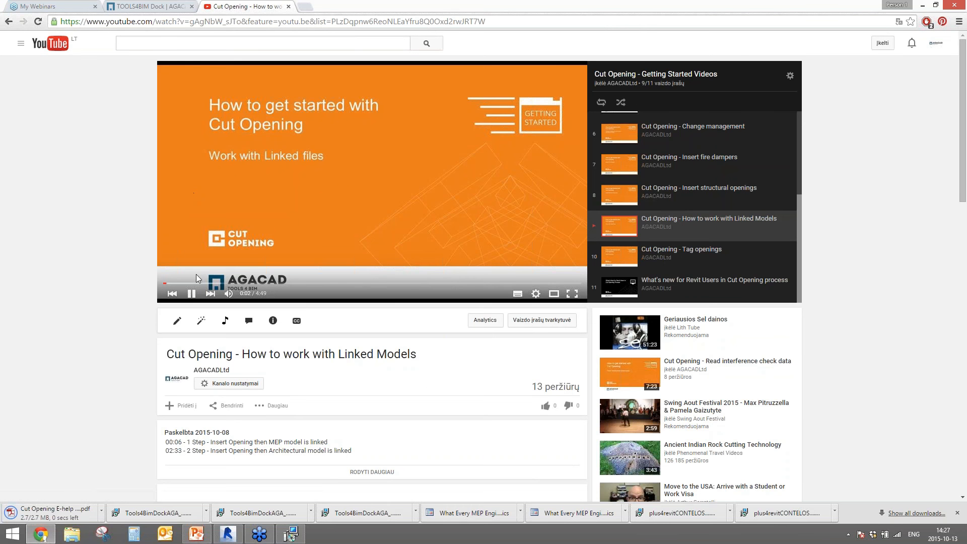
{"action": "scroll", "coordinate": [795, 151], "scroll_direction": "up", "scroll_amount": 3}
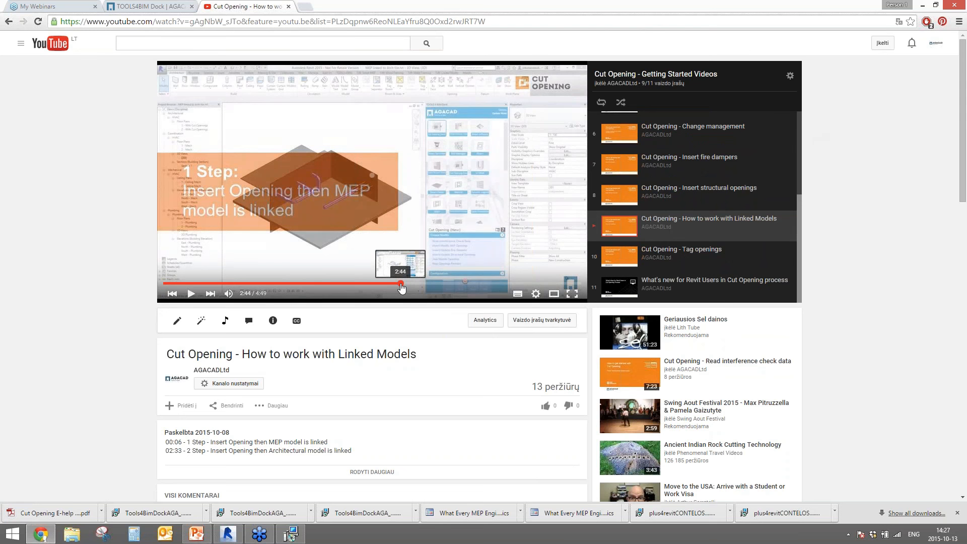
{"action": "left_click", "coordinate": [401, 285]}
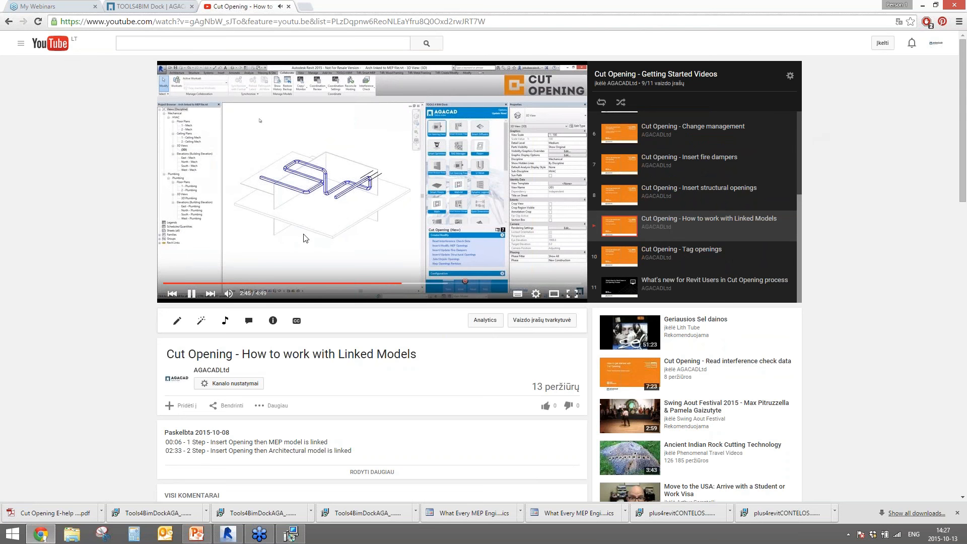
{"action": "left_click", "coordinate": [228, 293]}
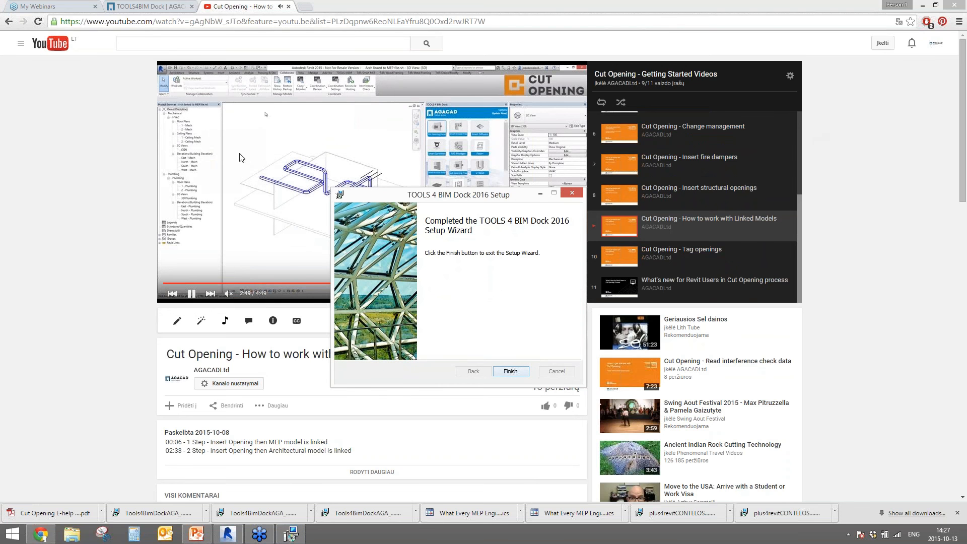
Finish the TOOLS 4 BIM Dock 2016 setup wizard and launch Revit 2016 from the desktop
{"action": "left_click", "coordinate": [510, 371]}
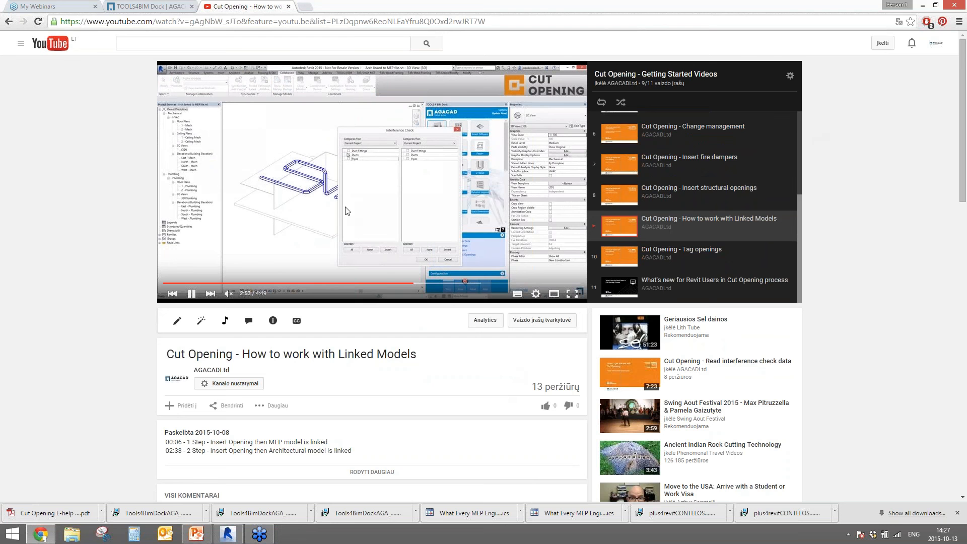
{"action": "left_click", "coordinate": [923, 5]}
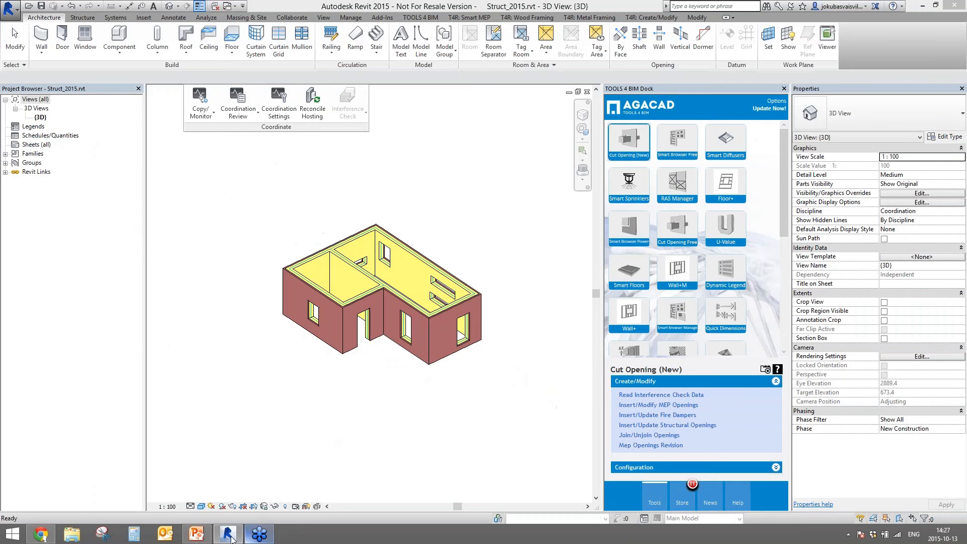
{"action": "left_click", "coordinate": [924, 6]}
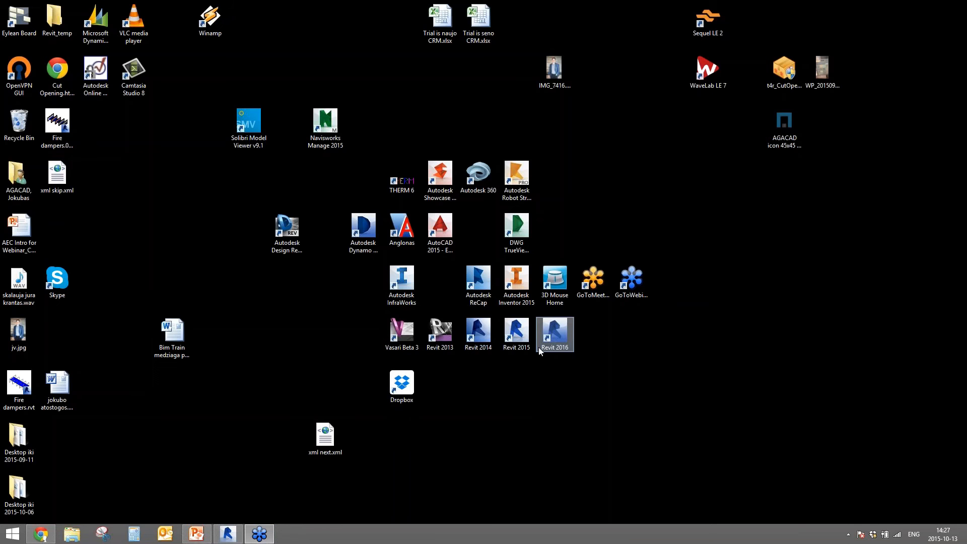
{"action": "double_click", "coordinate": [544, 342]}
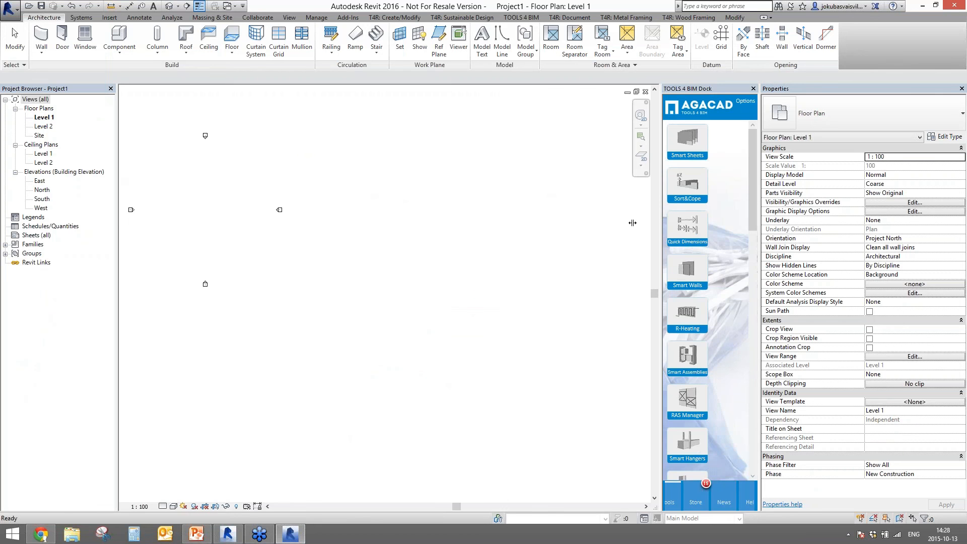
Widen the TOOLS 4 BIM Dock and install Cut Opening (New) from its Store
{"action": "left_click_drag", "start_coordinate": [632, 223], "coordinate": [503, 243]}
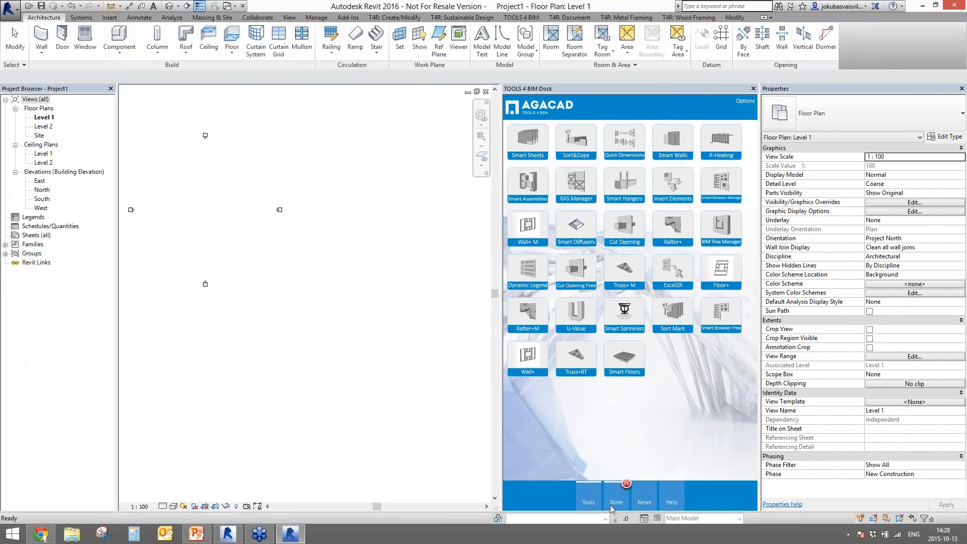
{"action": "left_click", "coordinate": [613, 502]}
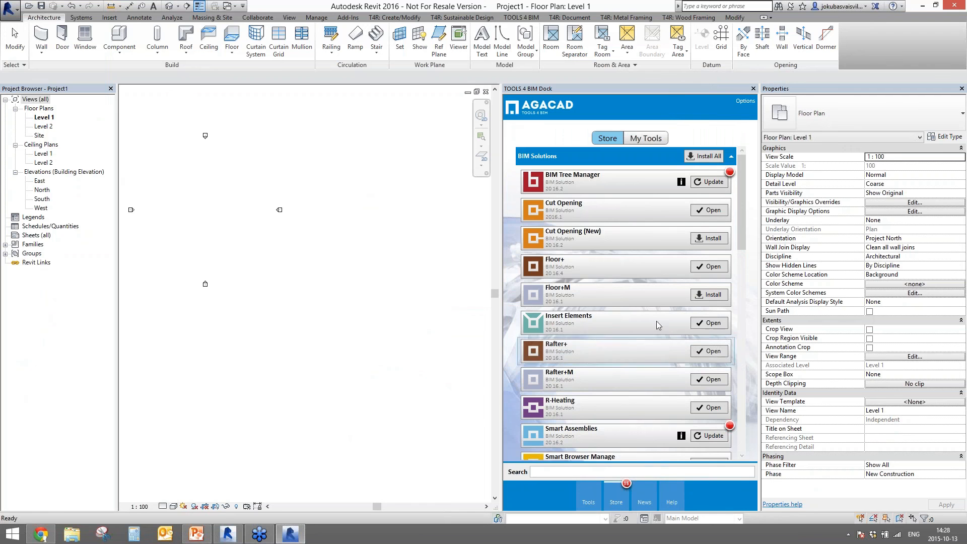
{"action": "left_click", "coordinate": [562, 242]}
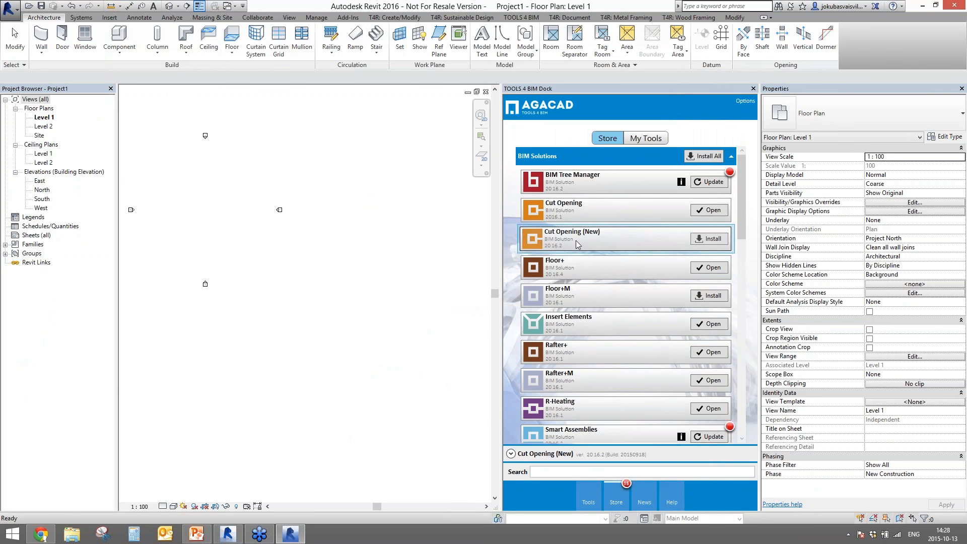
{"action": "left_click", "coordinate": [710, 241]}
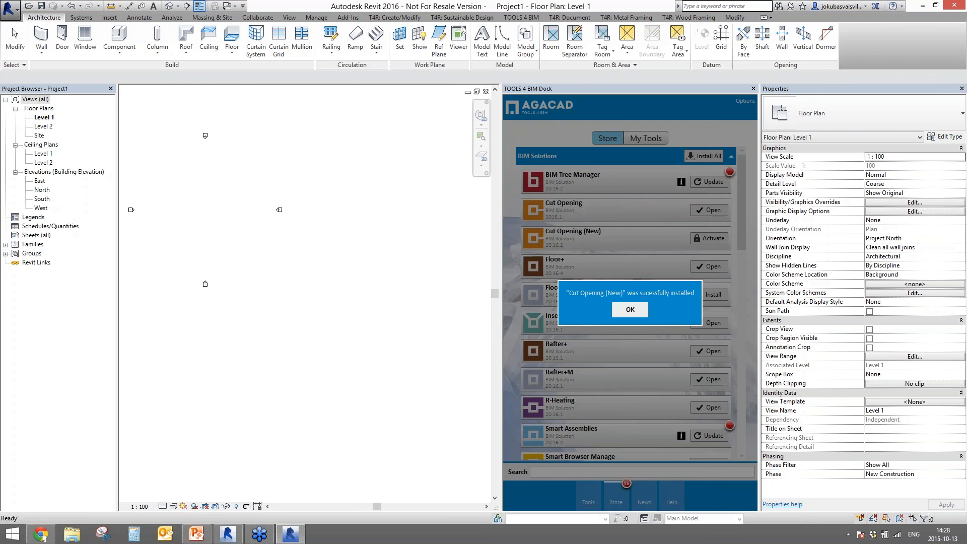
{"action": "left_click", "coordinate": [629, 308]}
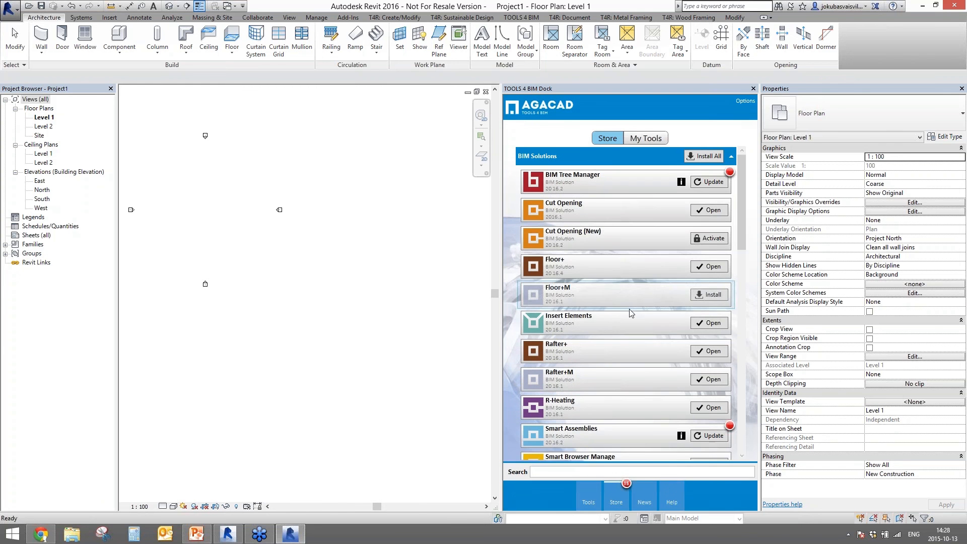
Expand the Cut Opening (New) details in the Store and open its free trial request form
{"action": "left_click", "coordinate": [599, 239]}
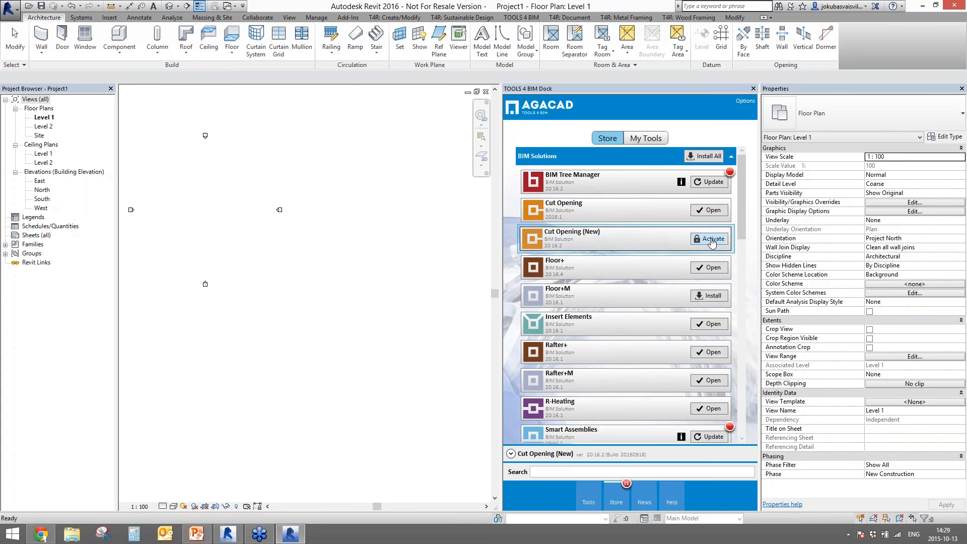
{"action": "left_click_drag", "start_coordinate": [741, 196], "coordinate": [742, 272]}
{"action": "left_click", "coordinate": [511, 454]}
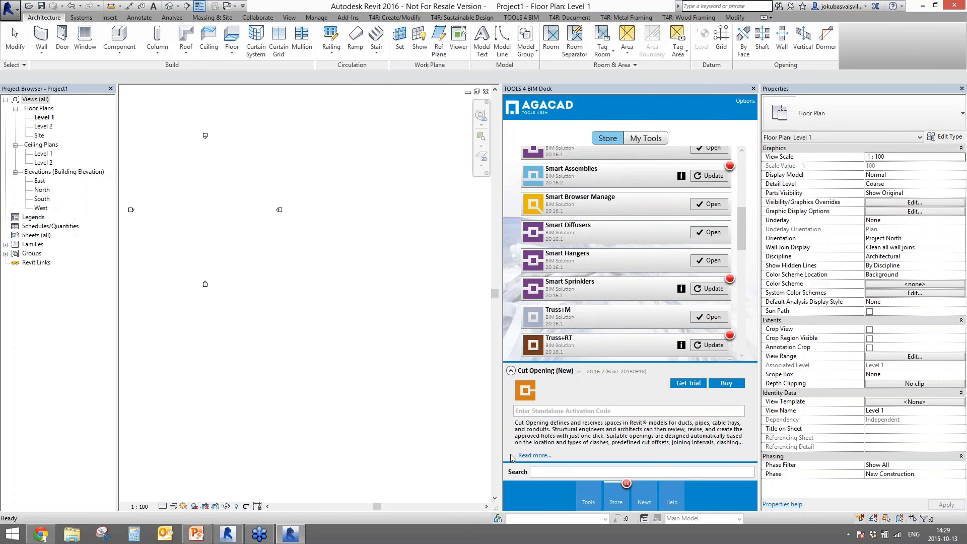
{"action": "left_click", "coordinate": [687, 382]}
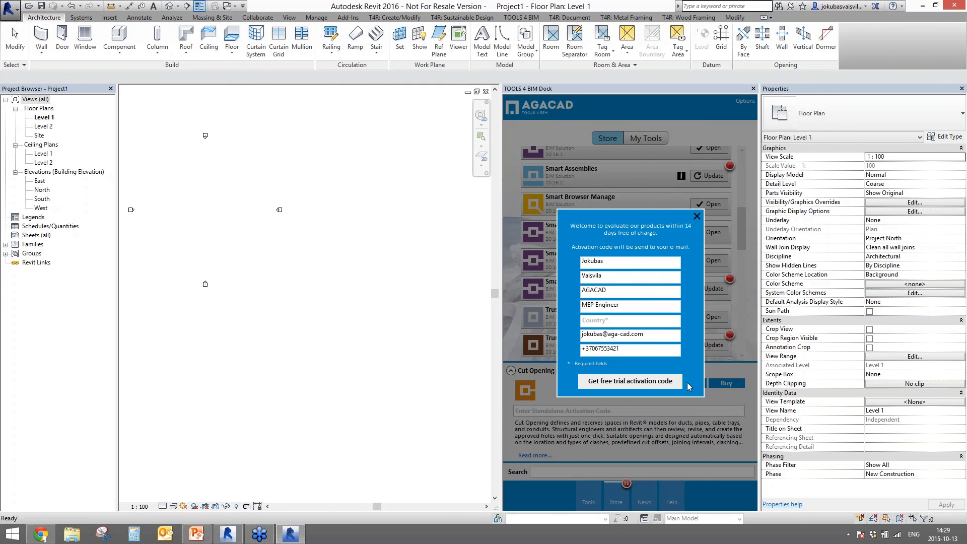
Set the country to Lithuania in the trial form and request the free trial activation code
{"action": "key", "text": "Tab"}
{"action": "key", "text": "Tab"}
{"action": "key", "text": "Tab"}
{"action": "key", "text": "Tab"}
{"action": "key", "text": "Tab"}
{"action": "left_click", "coordinate": [639, 382]}
{"action": "left_click", "coordinate": [620, 327]}
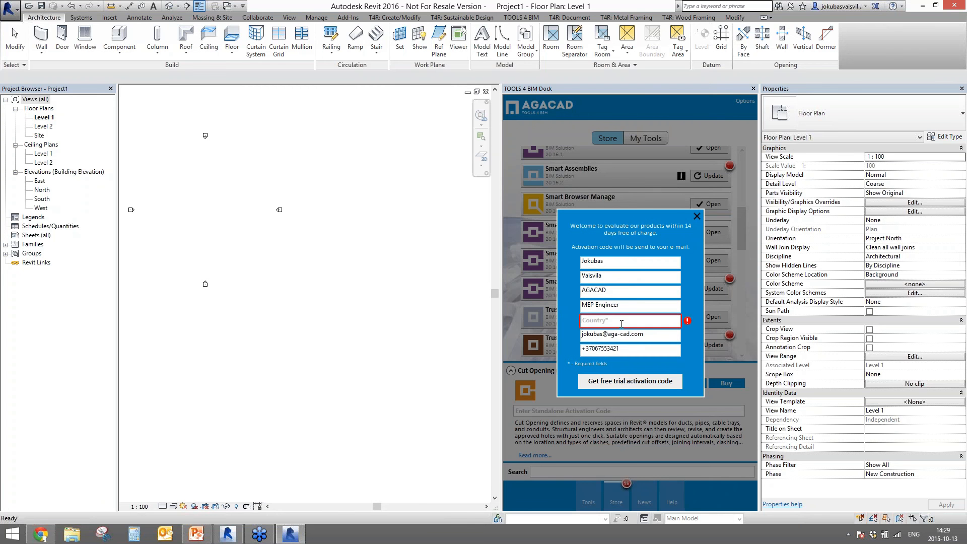
{"action": "type", "text": "Lithuania"}
{"action": "left_click", "coordinate": [613, 385]}
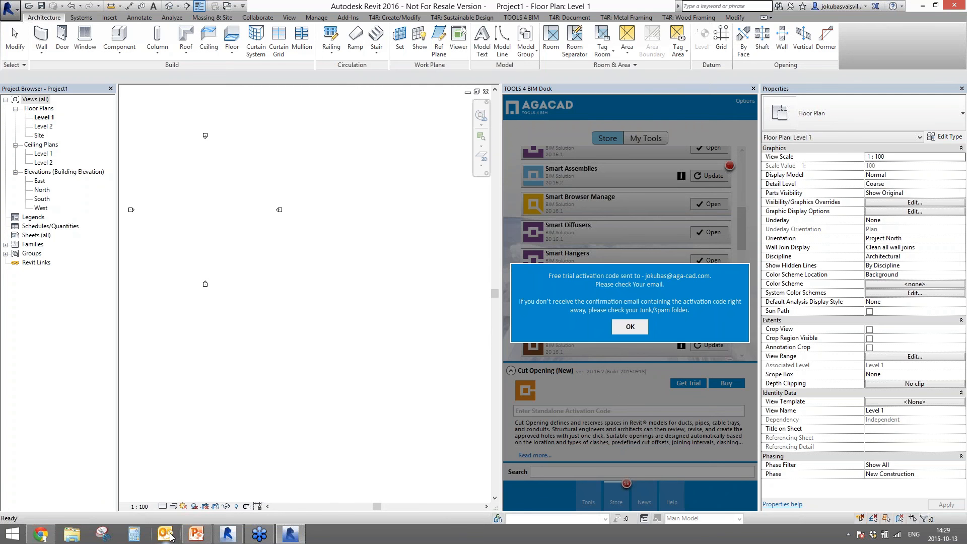
{"action": "left_click", "coordinate": [630, 327]}
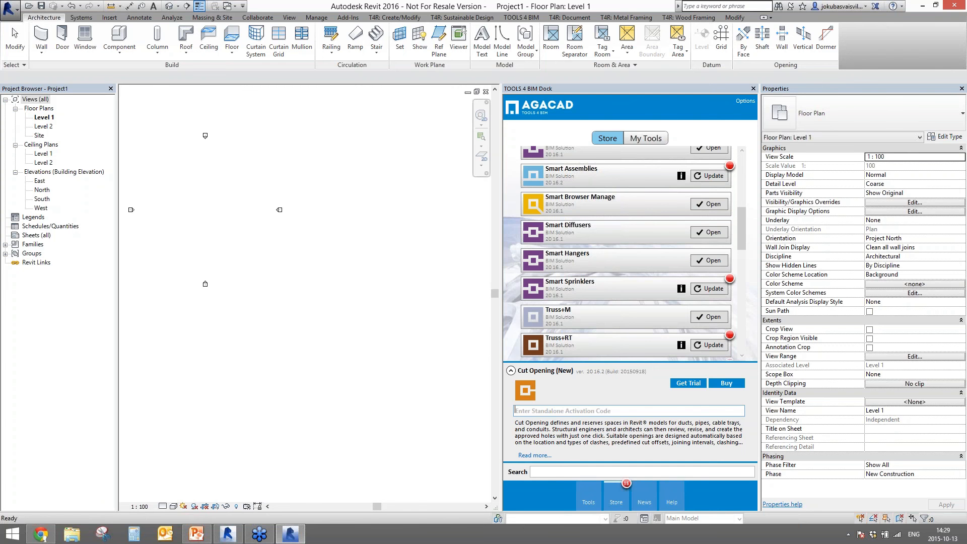
Switch to the Struct_2015.rvt project in Revit 2015 and open the Cut Opening (New) help page from the dock
{"action": "left_click", "coordinate": [239, 538]}
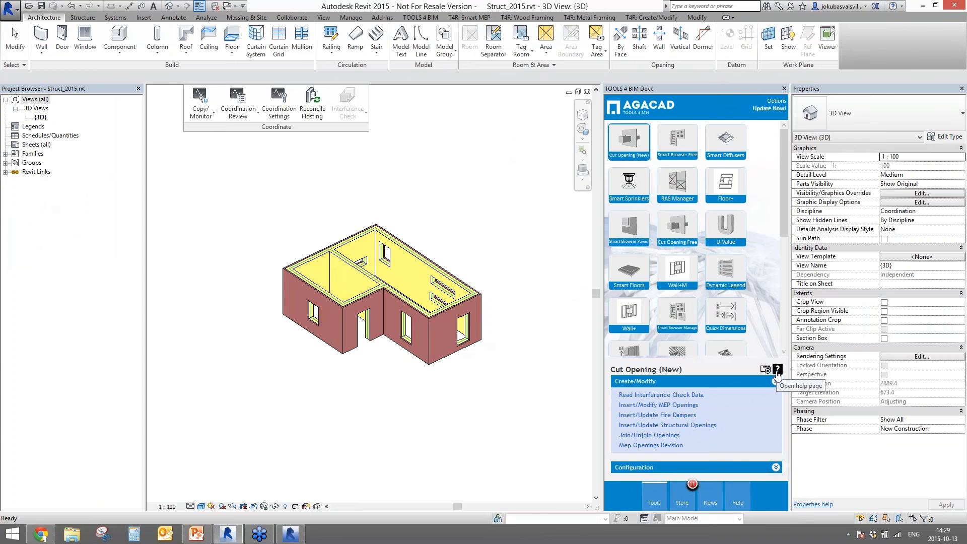
{"action": "left_click", "coordinate": [776, 374]}
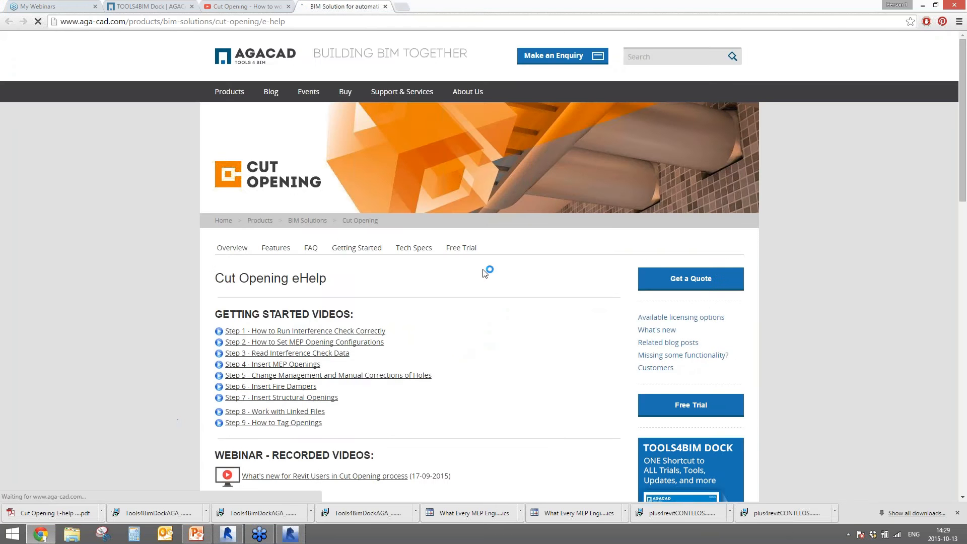
{"action": "scroll", "coordinate": [201, 427], "scroll_direction": "down", "scroll_amount": 3}
Open the downloaded Cut Opening E-help PDF and examine its pages on opening configurations and cut offsets
{"action": "left_click", "coordinate": [80, 513]}
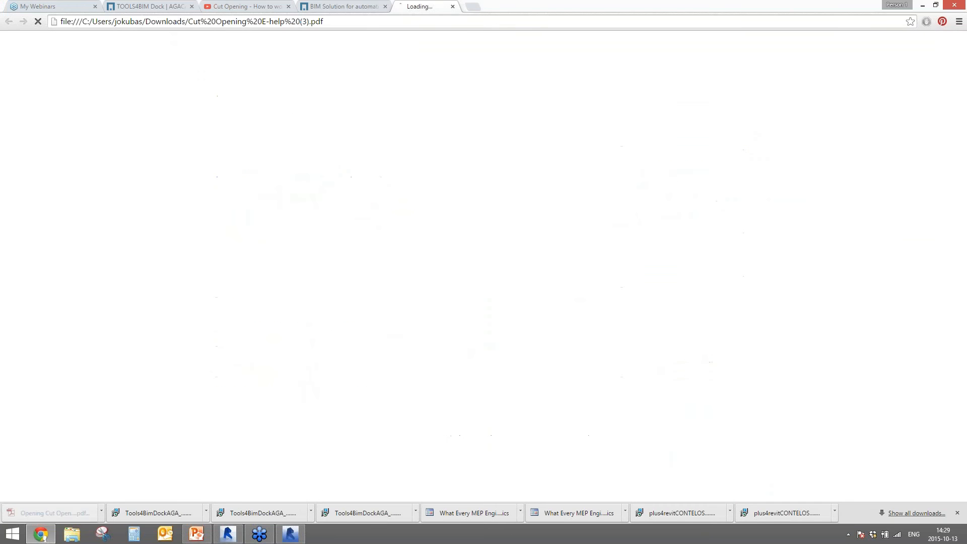
{"action": "scroll", "coordinate": [423, 245], "scroll_direction": "down", "scroll_amount": 7}
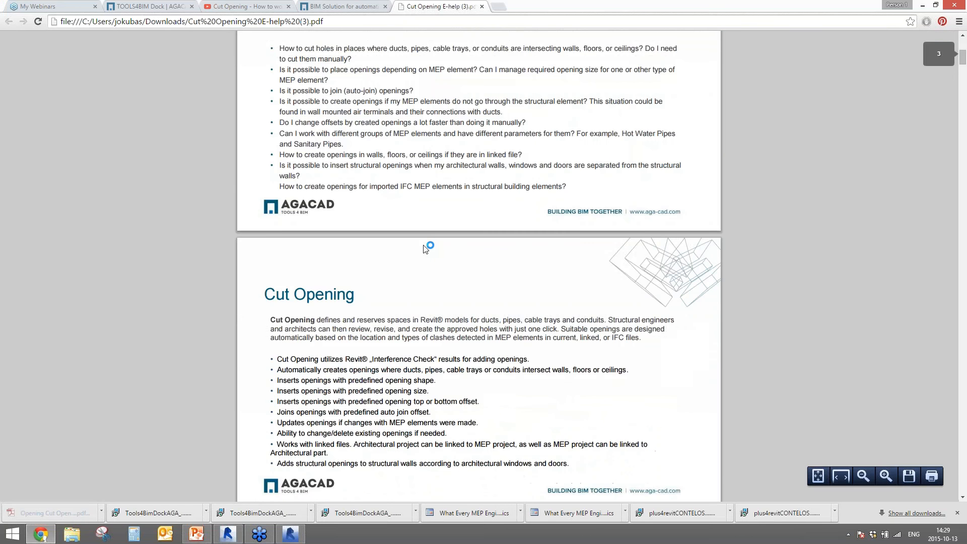
{"action": "scroll", "coordinate": [424, 245], "scroll_direction": "down", "scroll_amount": 20}
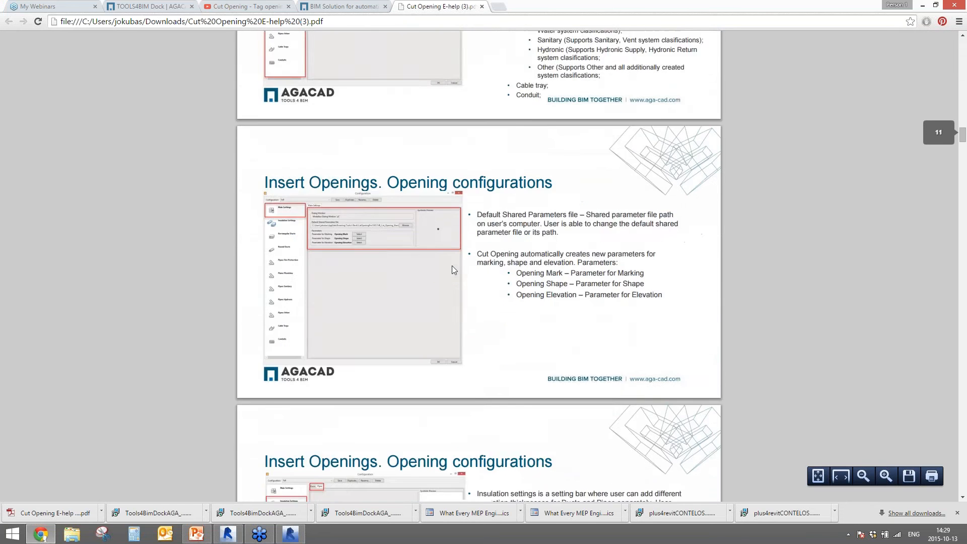
{"action": "scroll", "coordinate": [452, 265], "scroll_direction": "down", "scroll_amount": 20}
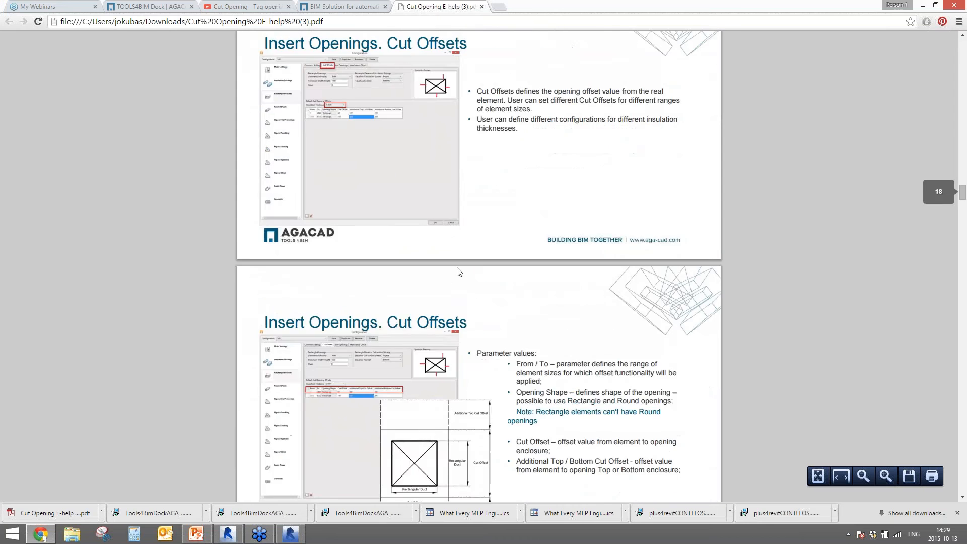
{"action": "scroll", "coordinate": [459, 272], "scroll_direction": "down", "scroll_amount": 20}
{"action": "left_click", "coordinate": [922, 5]}
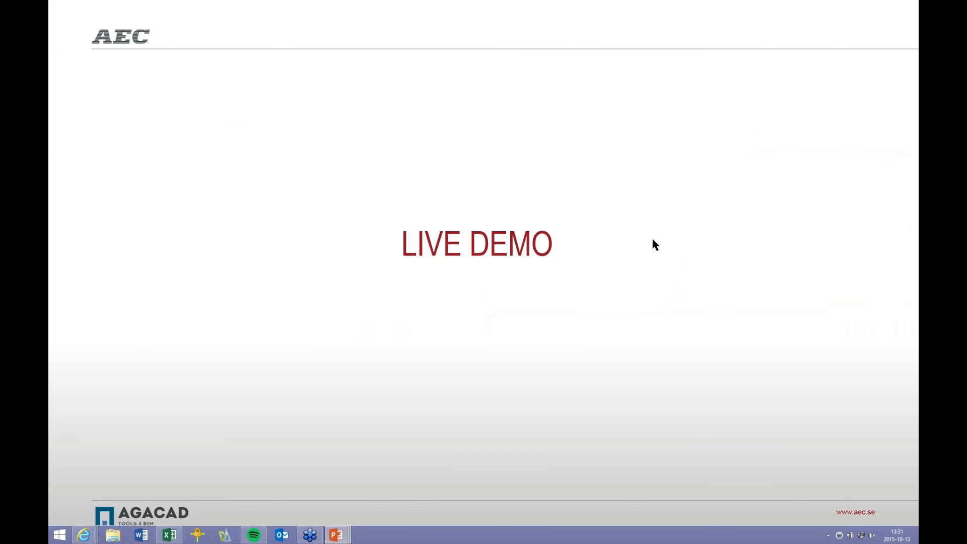
{"action": "left_click", "coordinate": [652, 240]}
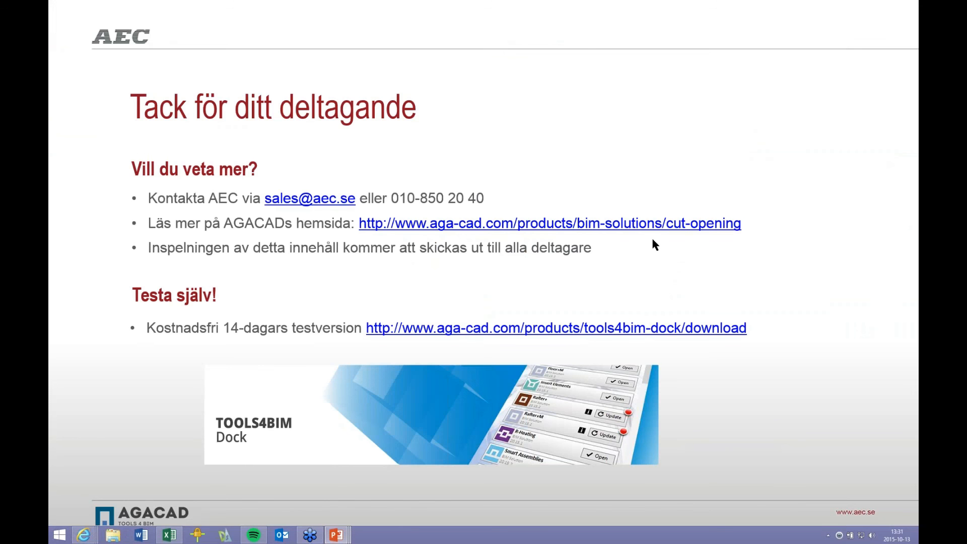